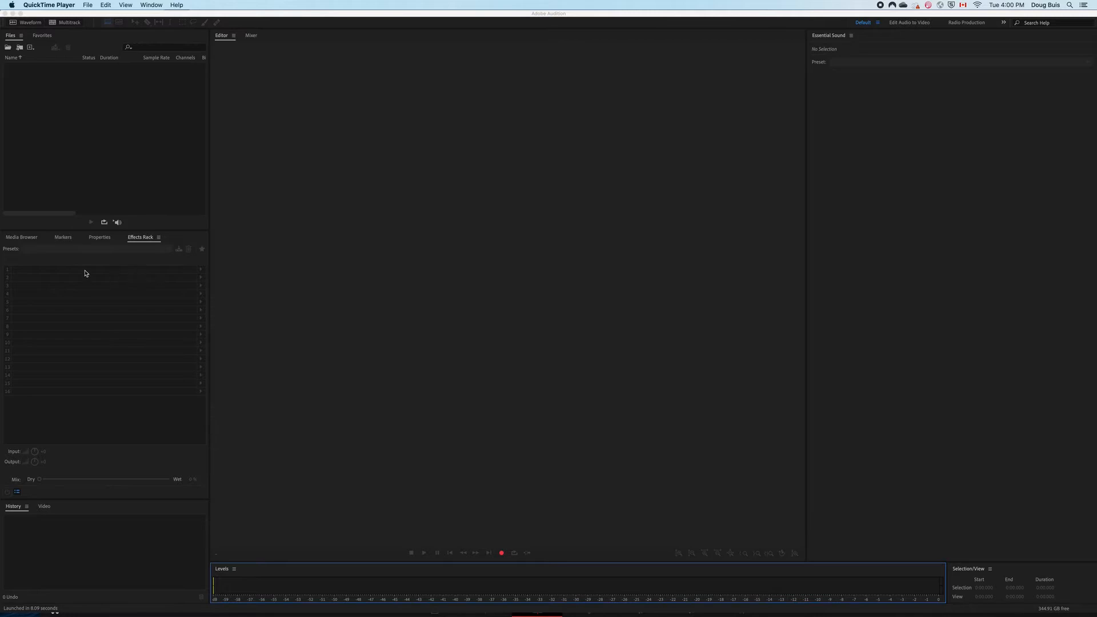
# - Import telemix_mixdown.aif from the Clips for audition folder in Finder and open it in the waveform editor
pyautogui.click(185, 13)
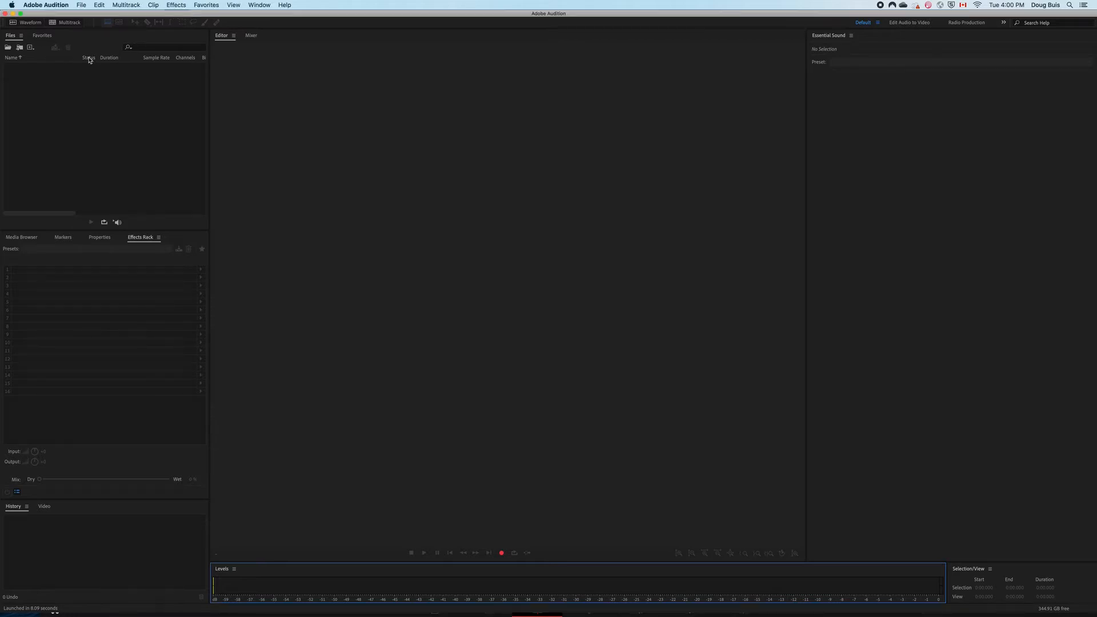
pyautogui.moveTo(3, 152)
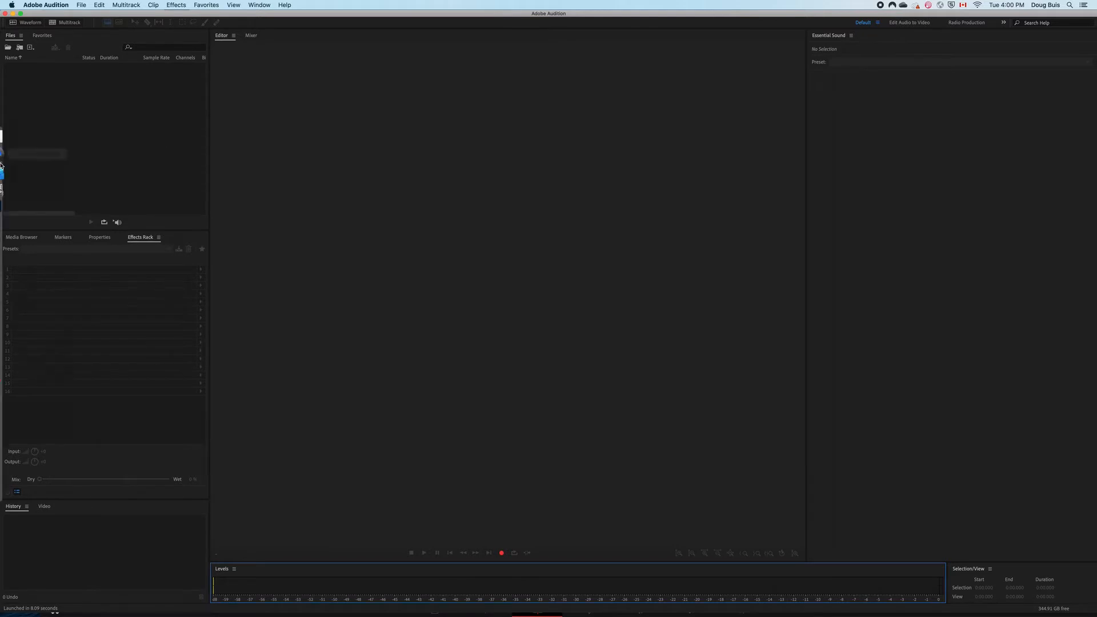
pyautogui.click(14, 147)
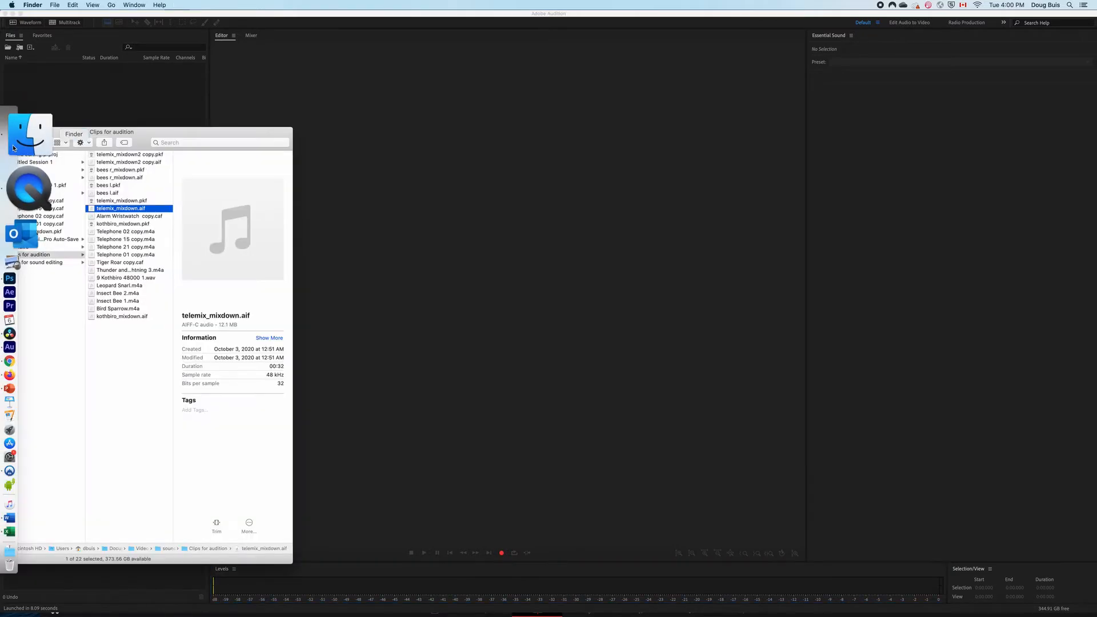
pyautogui.moveTo(192, 140); pyautogui.dragTo(612, 164)
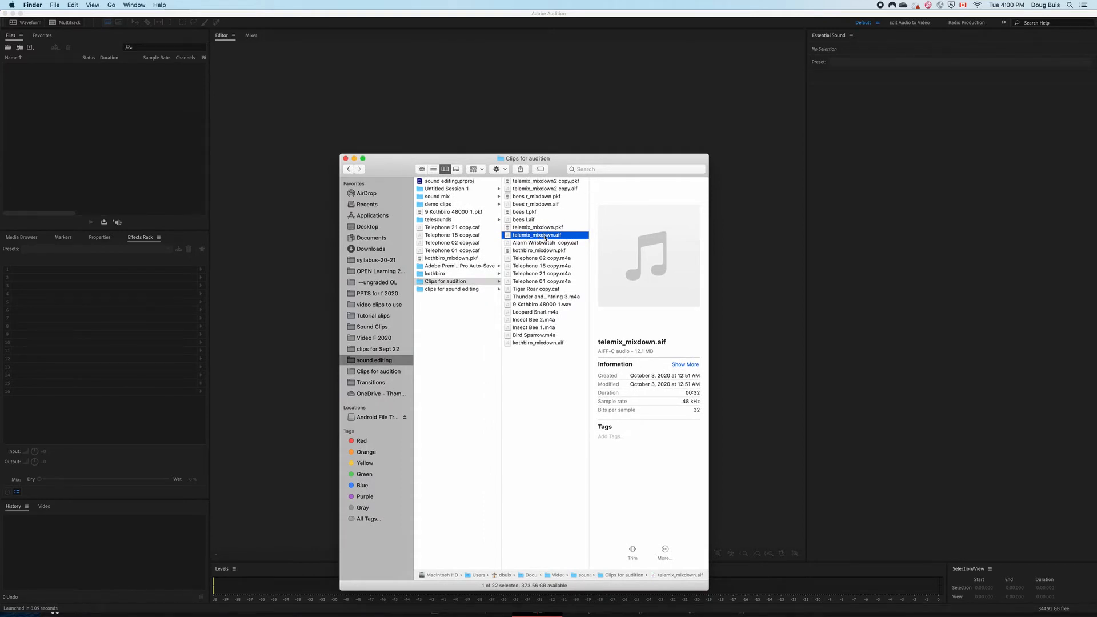
pyautogui.moveTo(545, 236); pyautogui.dragTo(84, 138)
pyautogui.click(354, 159)
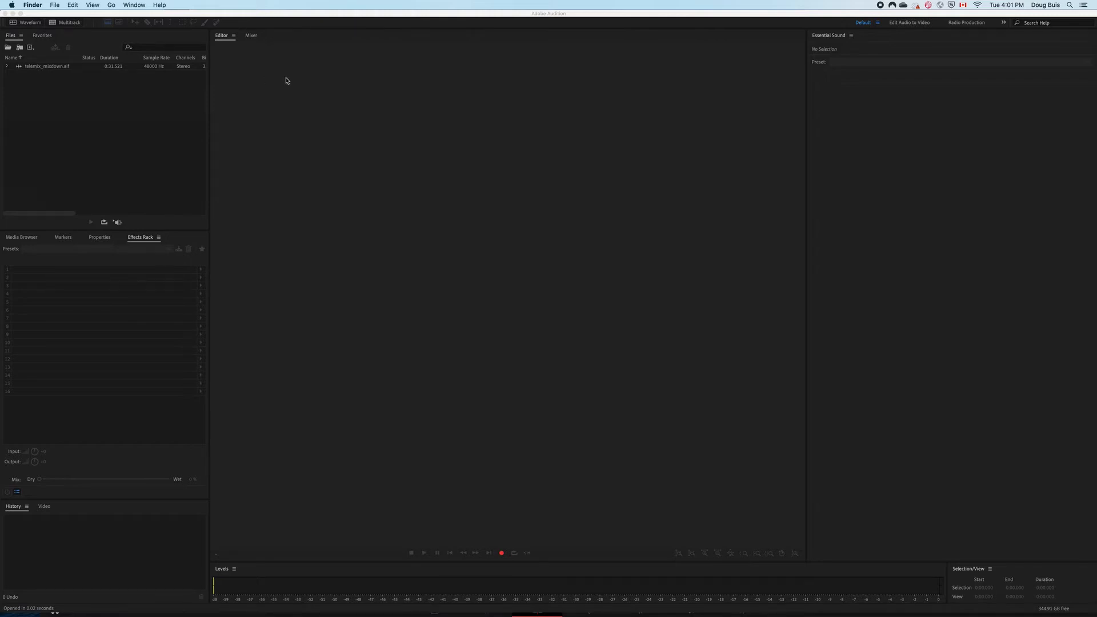
pyautogui.click(43, 68)
pyautogui.moveTo(38, 67); pyautogui.dragTo(342, 96)
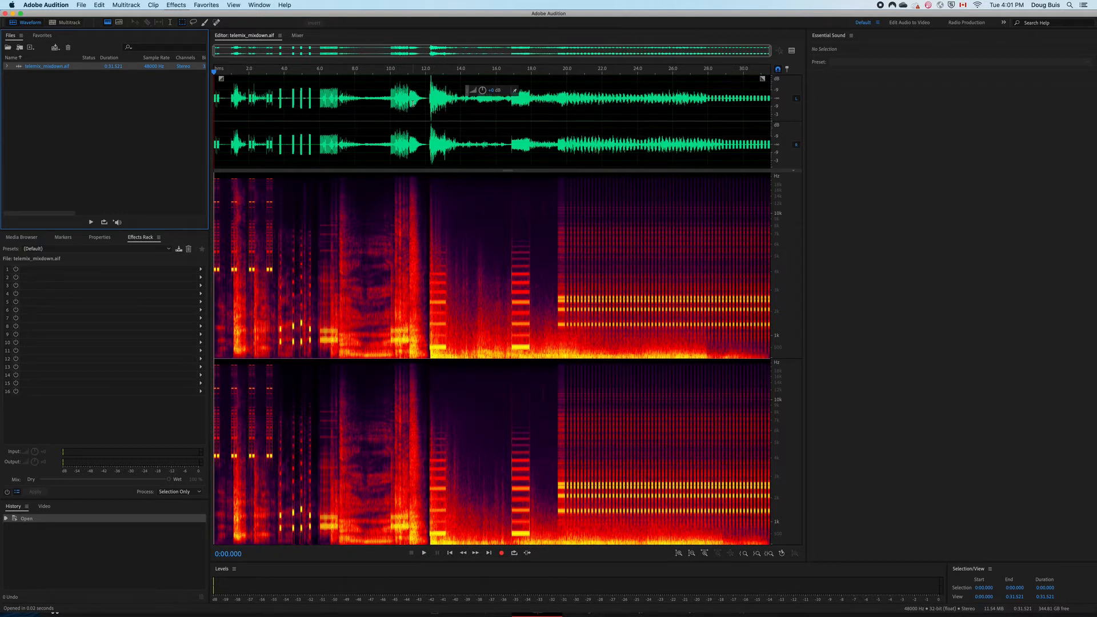
# - Create a new multitrack session named mix with a 48000 Hz sample rate, 32-bit float depth and a stereo master
pyautogui.click(69, 24)
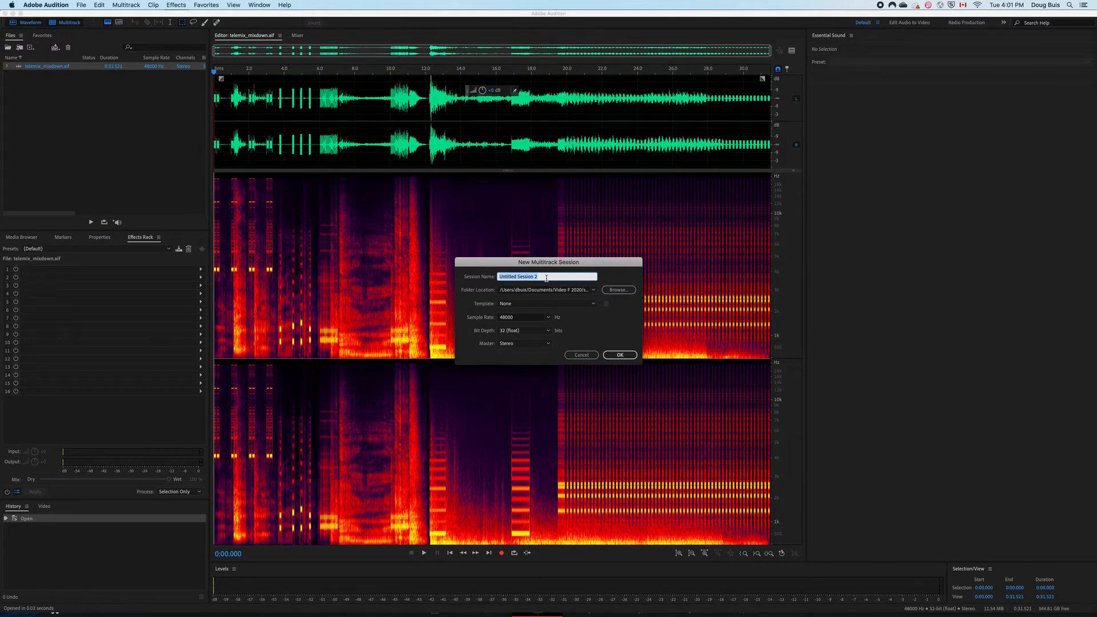
pyautogui.write('mix')
pyautogui.press('Return')
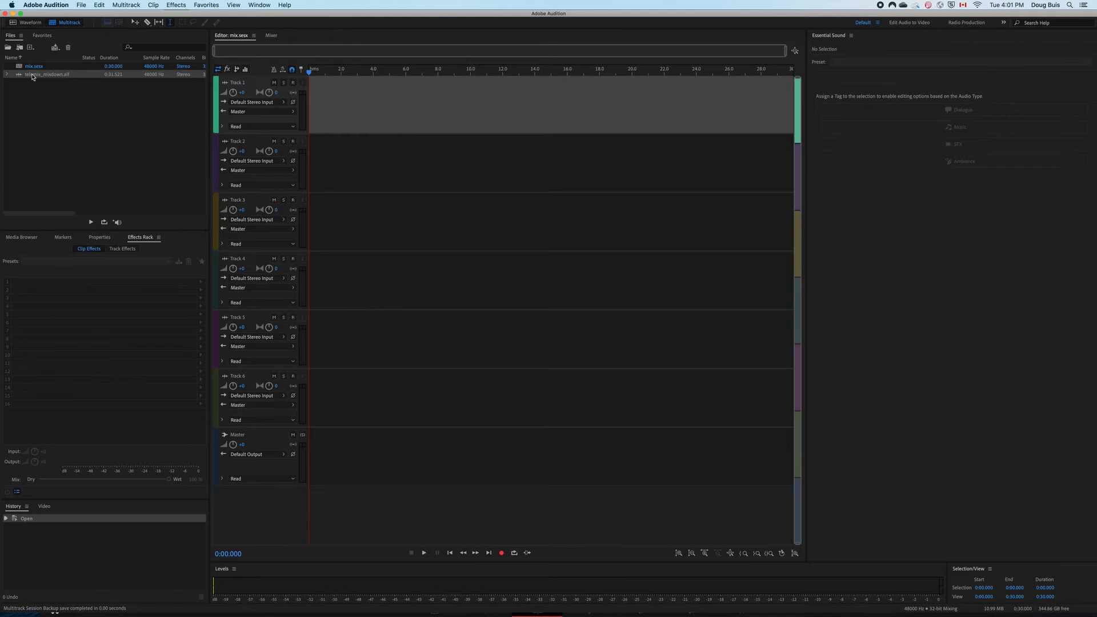
# - Place telemix_mixdown.aif at the start of Track 1 in the mix session and switch to the waveform view
pyautogui.moveTo(33, 76); pyautogui.dragTo(360, 124)
pyautogui.press('space')
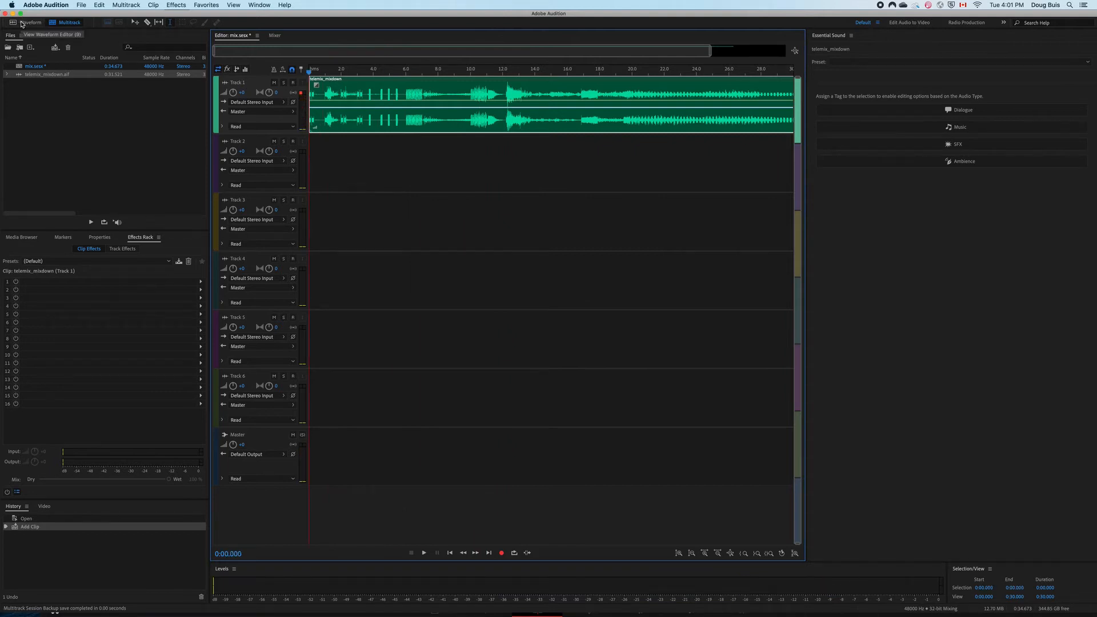
pyautogui.click(20, 20)
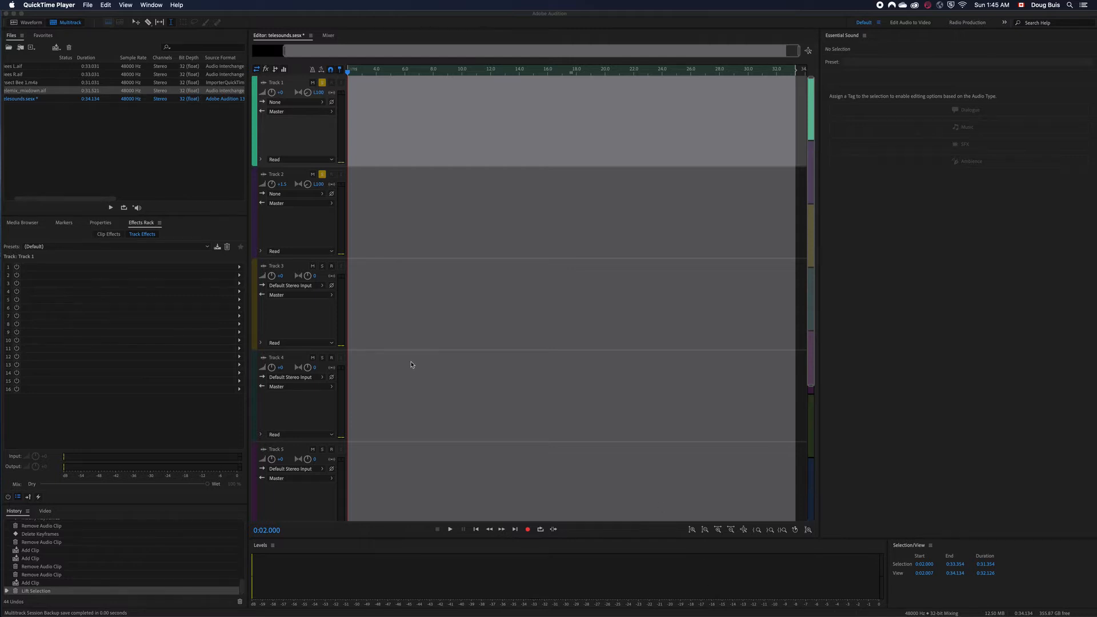
# - Place telemix_mixdown.aif on Track 1 of the telesounds session at 0:02.000 and show it in the waveform editor
pyautogui.click(85, 108)
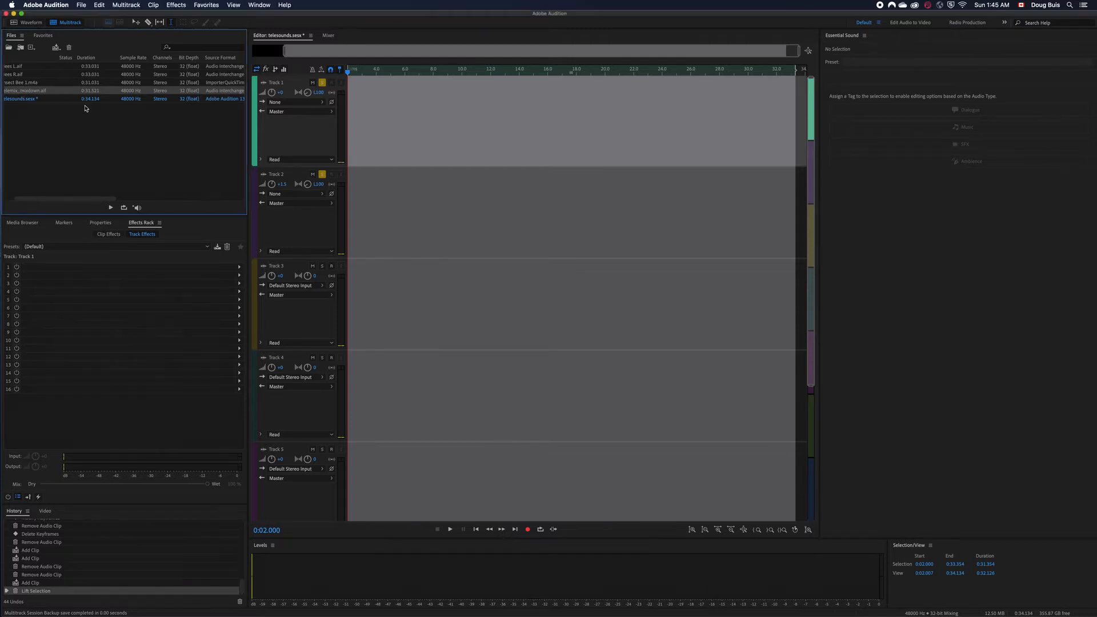
pyautogui.moveTo(23, 91); pyautogui.dragTo(352, 127)
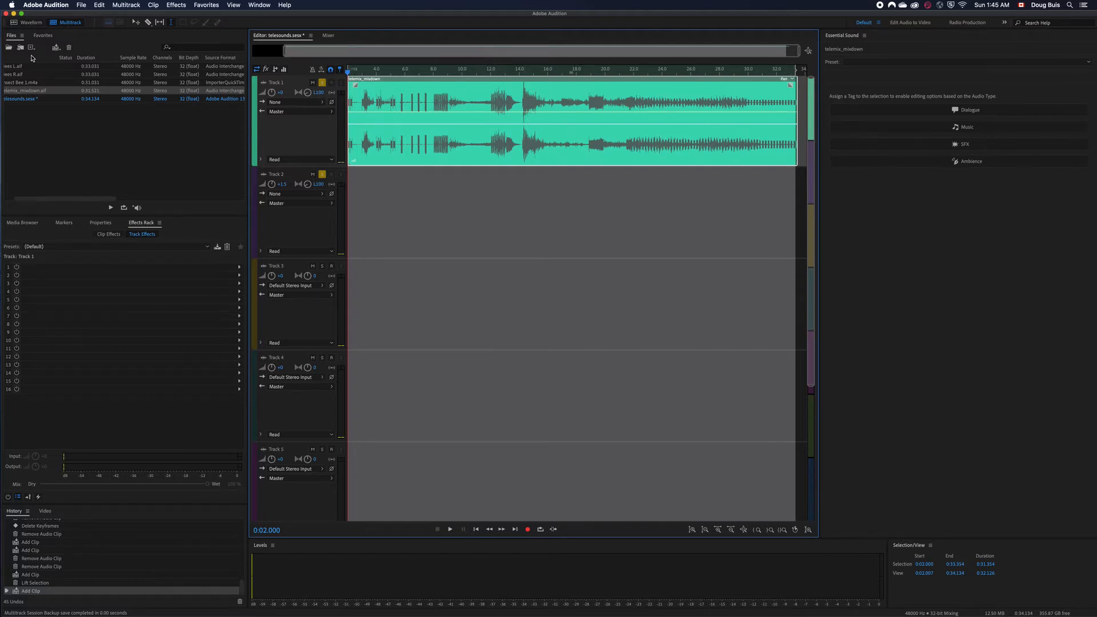
pyautogui.click(32, 24)
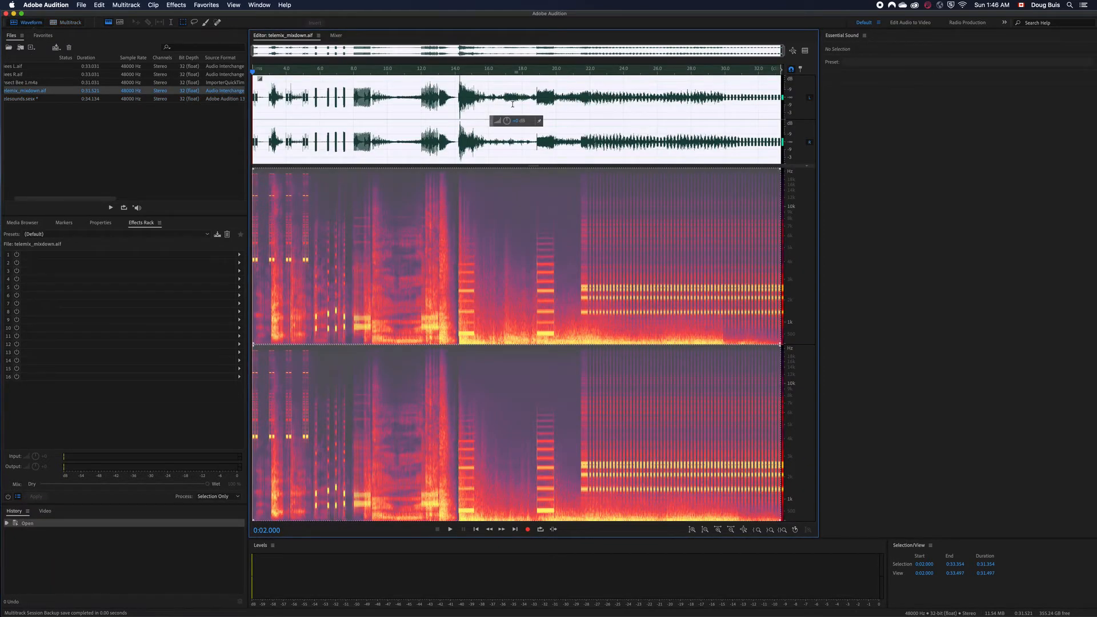
# - Clear the selection, play telemix_mixdown.aif from its beginning and return the playhead to the start
pyautogui.click(407, 130)
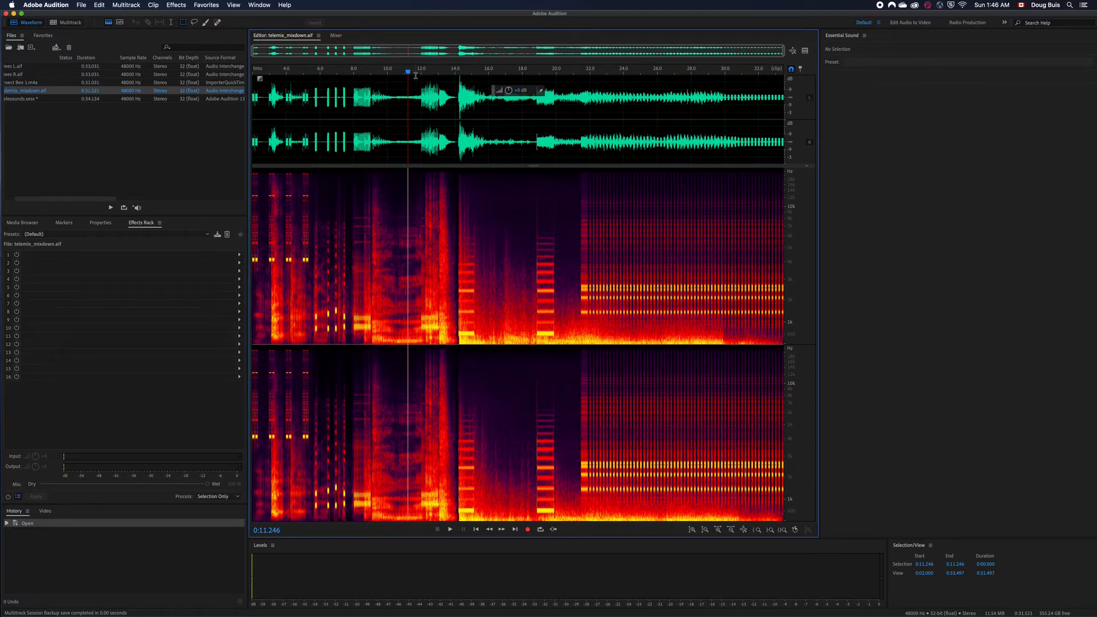
pyautogui.moveTo(408, 75); pyautogui.dragTo(207, 80)
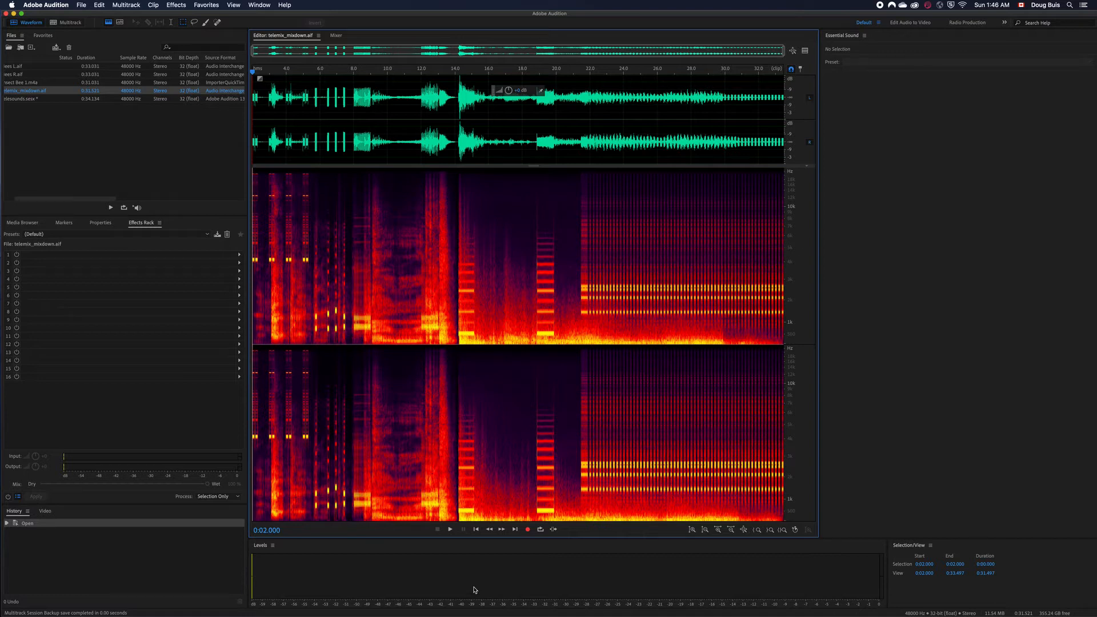
pyautogui.press('space')
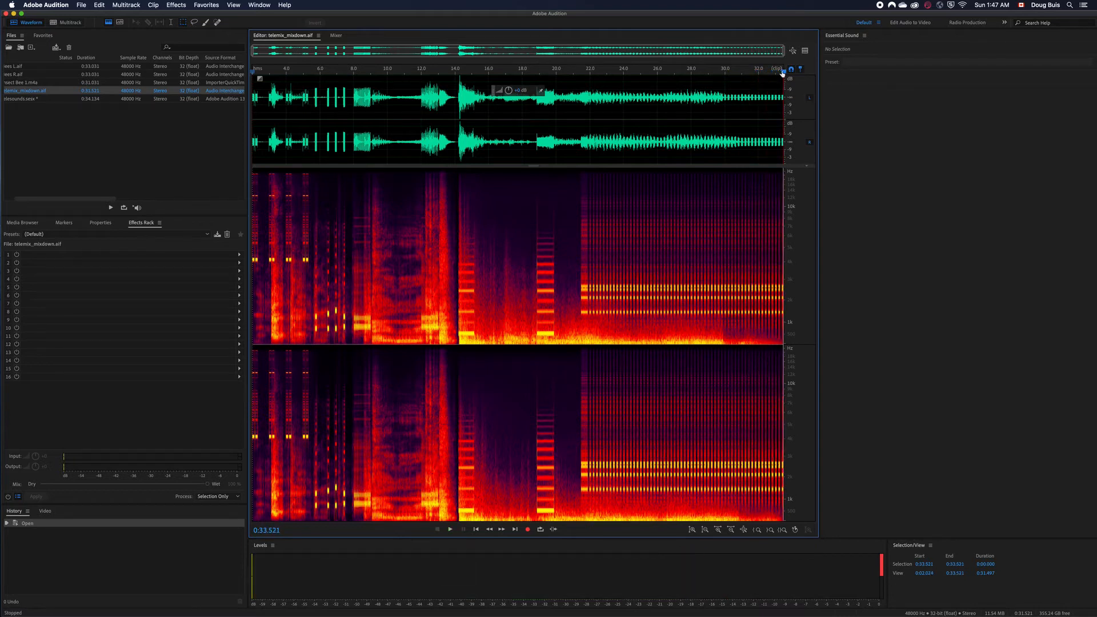
pyautogui.moveTo(784, 72); pyautogui.dragTo(235, 146)
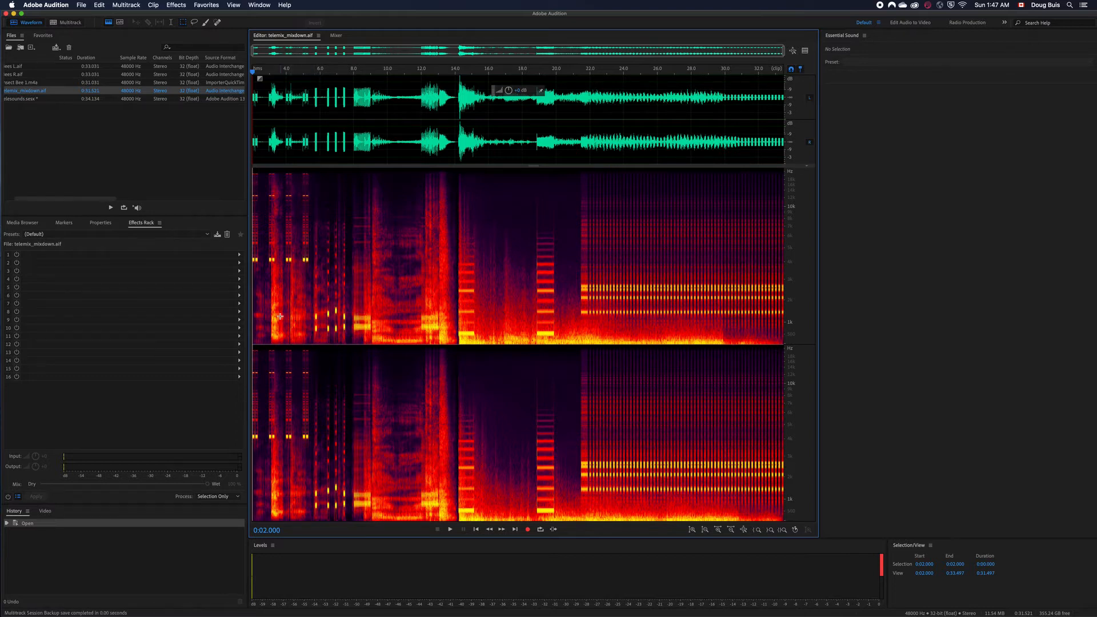
# - Try a marquee selection over the upper frequencies from about 6.3 to 12.6 seconds and clear it
pyautogui.click(183, 24)
pyautogui.moveTo(324, 200); pyautogui.dragTo(430, 226)
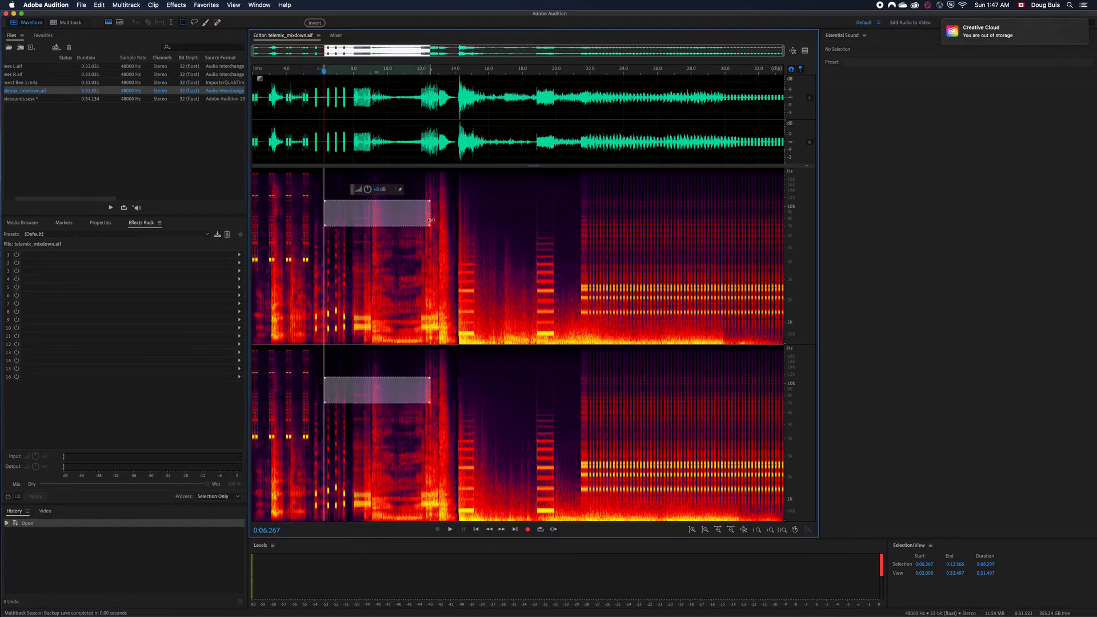
pyautogui.click(412, 182)
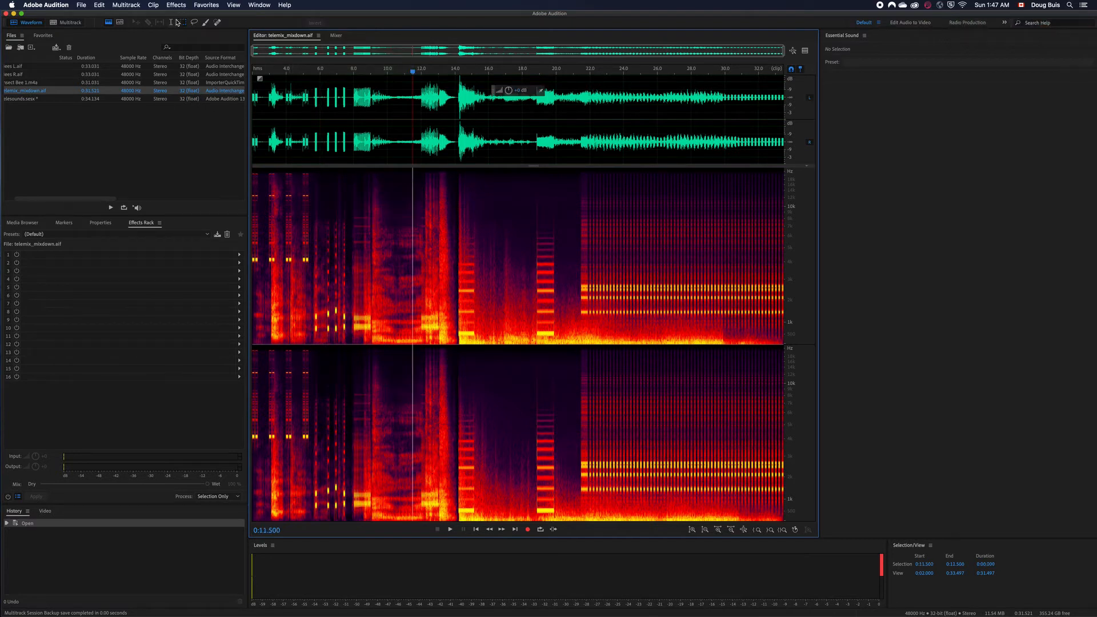
# - Try a lasso selection around the bright tone pair from about 4.9 to 5.6 seconds, clearing it with the Paintbrush Selection tool
pyautogui.click(195, 23)
pyautogui.moveTo(314, 265)
pyautogui.mouseDown()
pyautogui.moveTo(303, 260)
pyautogui.moveTo(317, 265)
pyautogui.mouseUp()
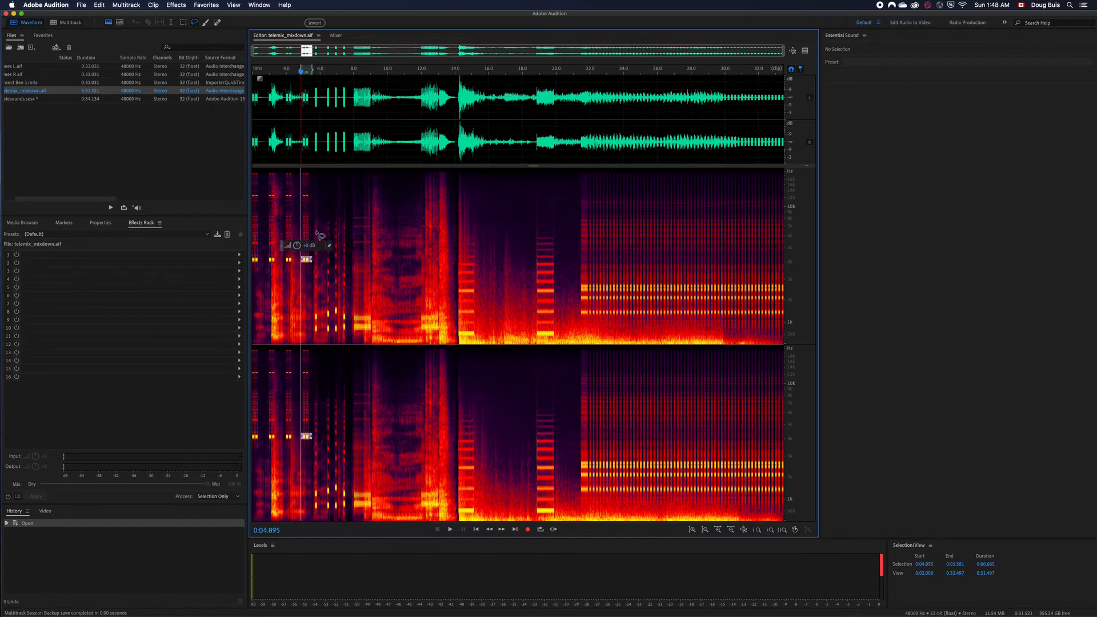
pyautogui.click(206, 22)
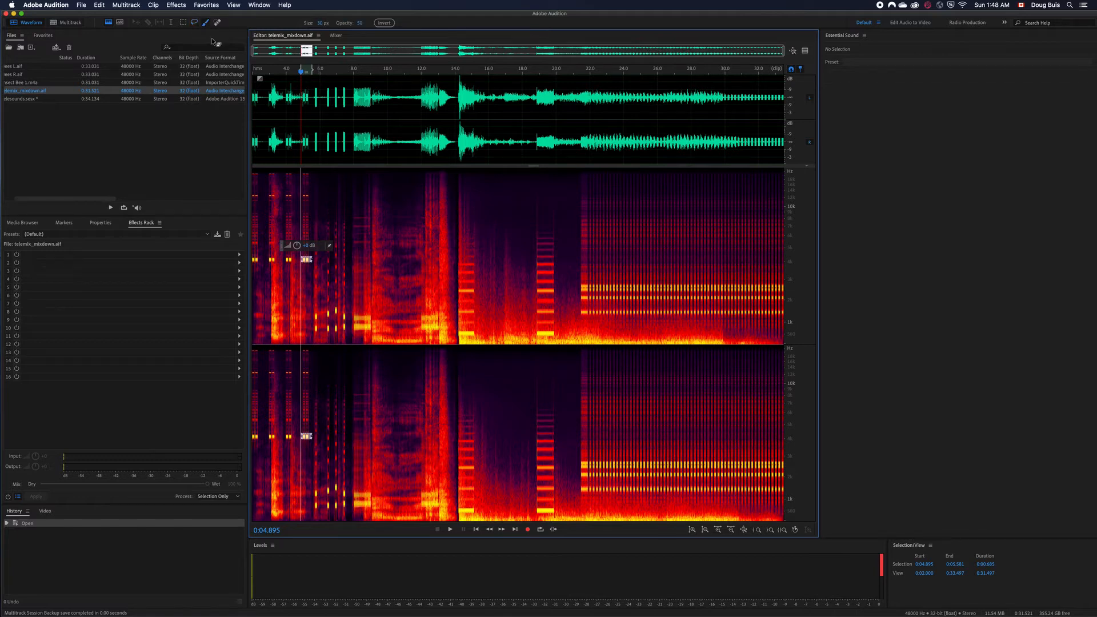
pyautogui.click(331, 192)
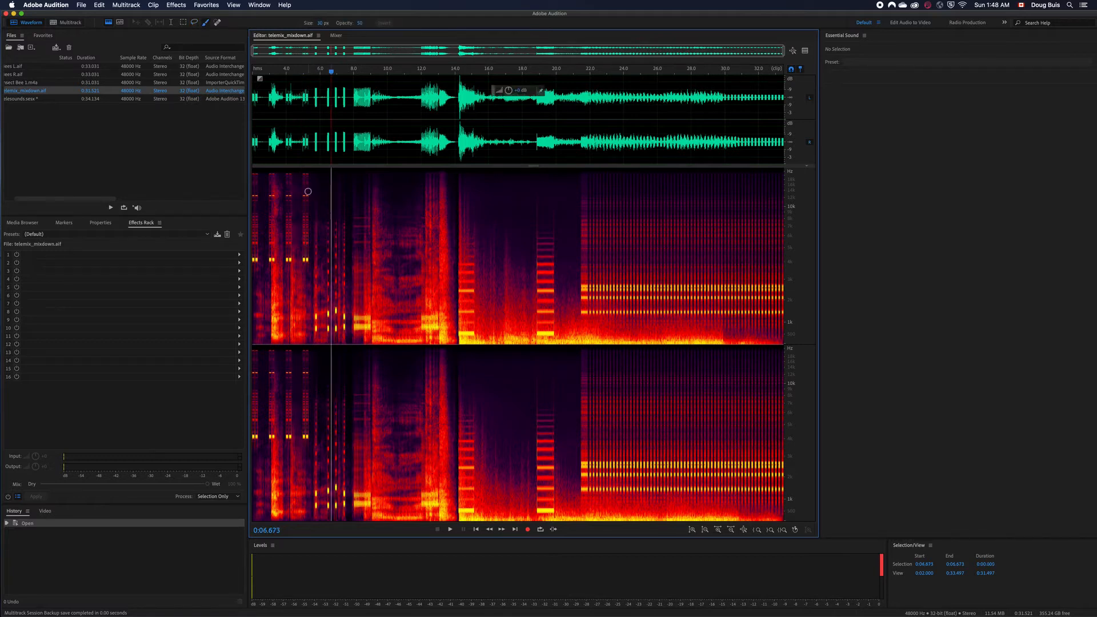
# - Try painting a selection over the bright tone pair near 5 seconds with the selection brush and clear it
pyautogui.click(309, 260)
pyautogui.moveTo(308, 260); pyautogui.dragTo(306, 260)
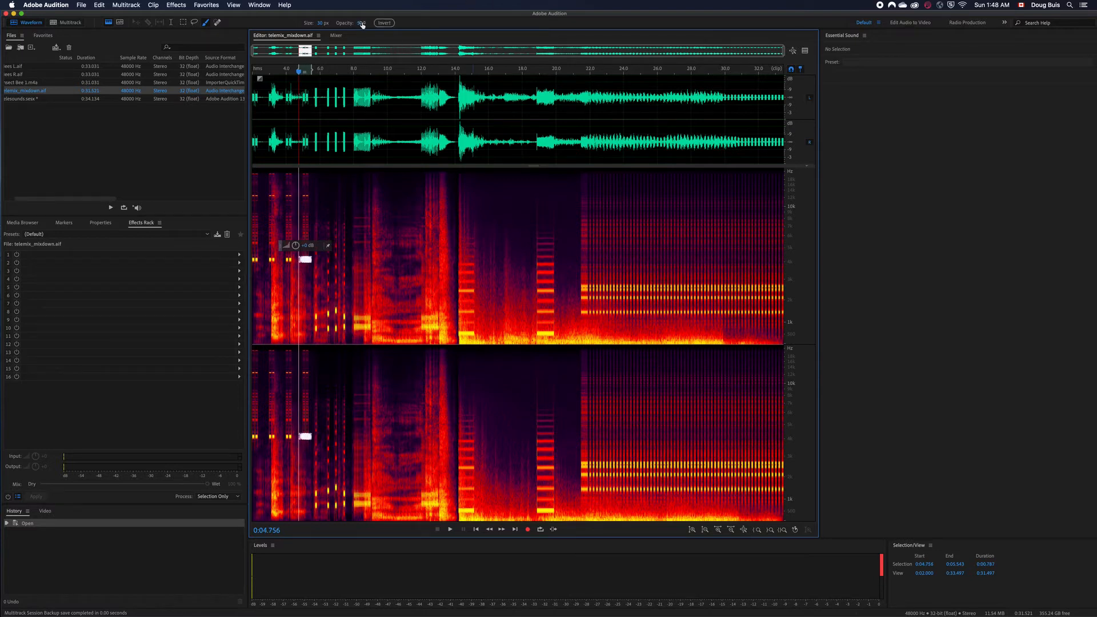
pyautogui.moveTo(361, 27); pyautogui.dragTo(359, 25)
pyautogui.click(342, 183)
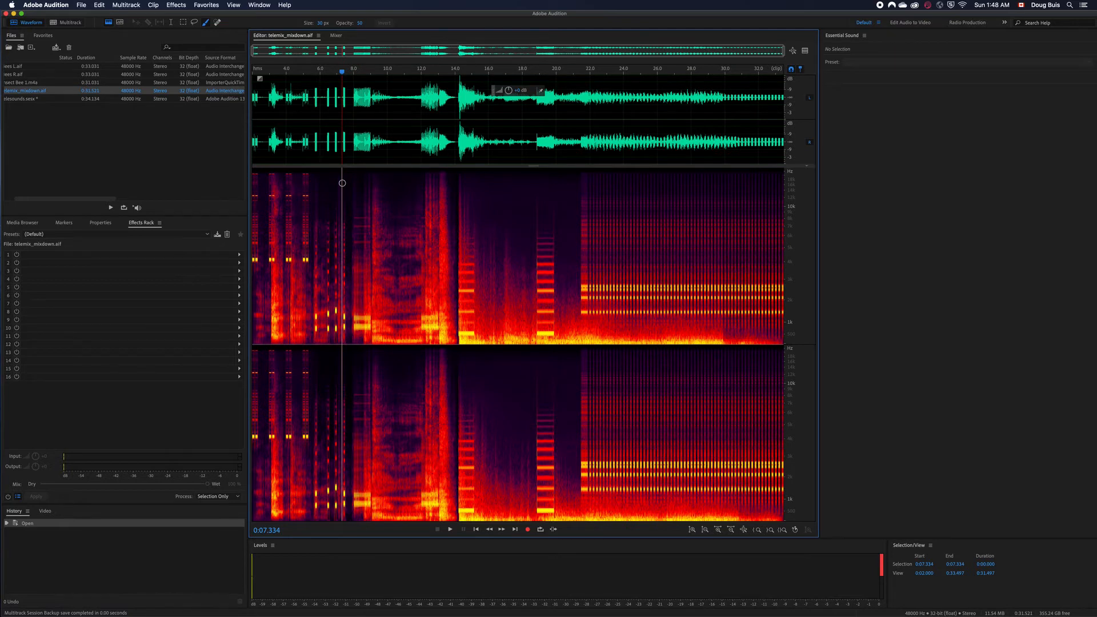
# - Paint over the first bright tone pair, from 2.0 to about 2.4 seconds, delete its frequencies and clear the selection
pyautogui.scroll(2, 342, 183)
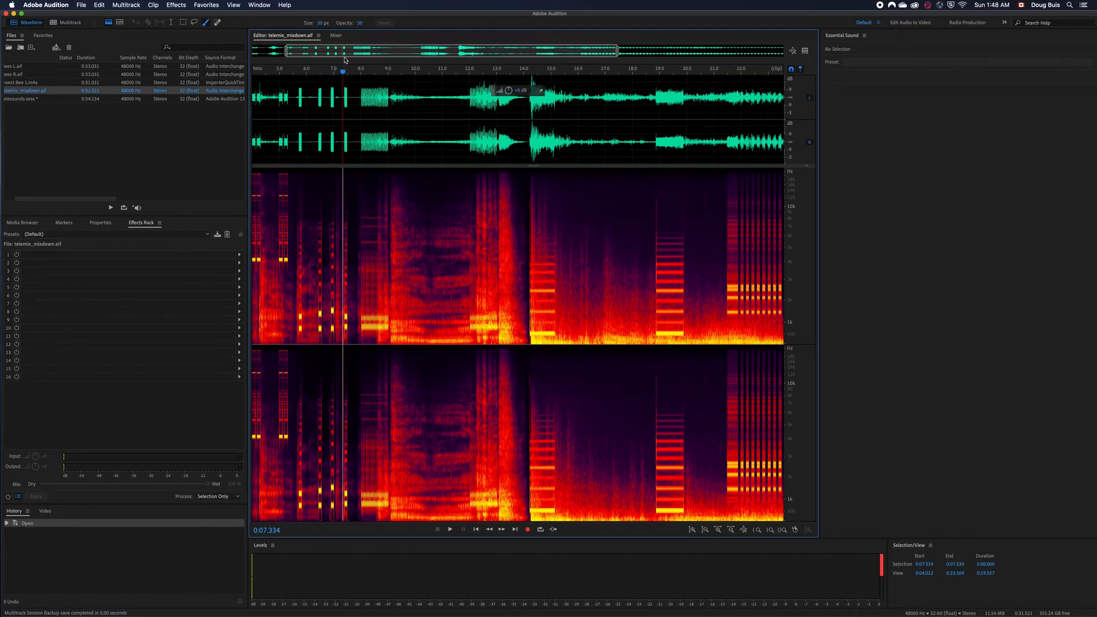
pyautogui.moveTo(342, 72); pyautogui.dragTo(219, 87)
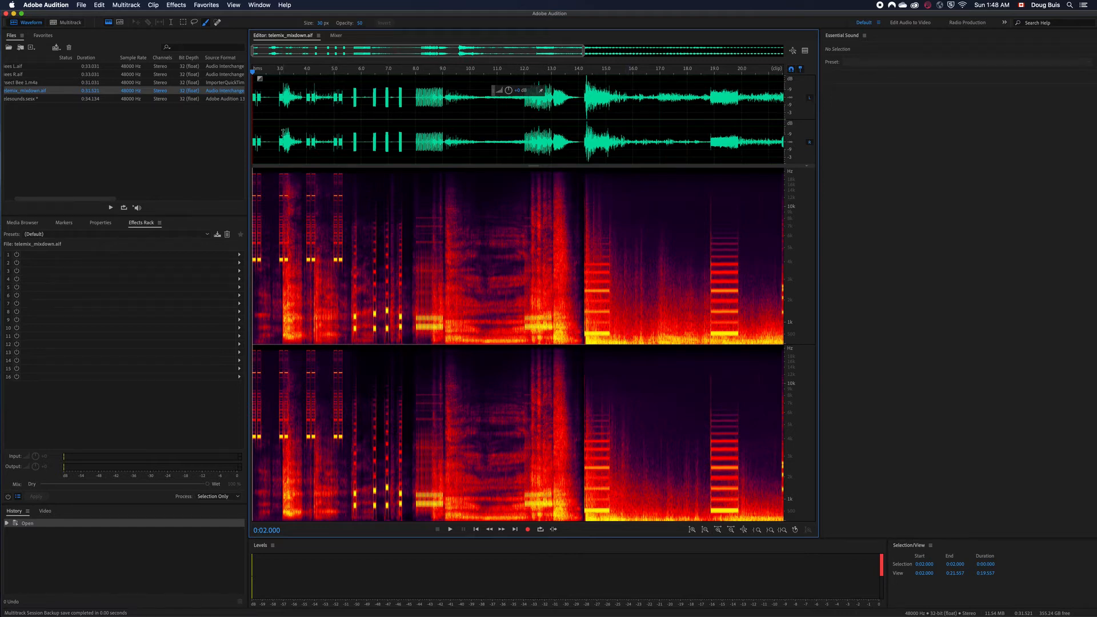
pyautogui.click(260, 259)
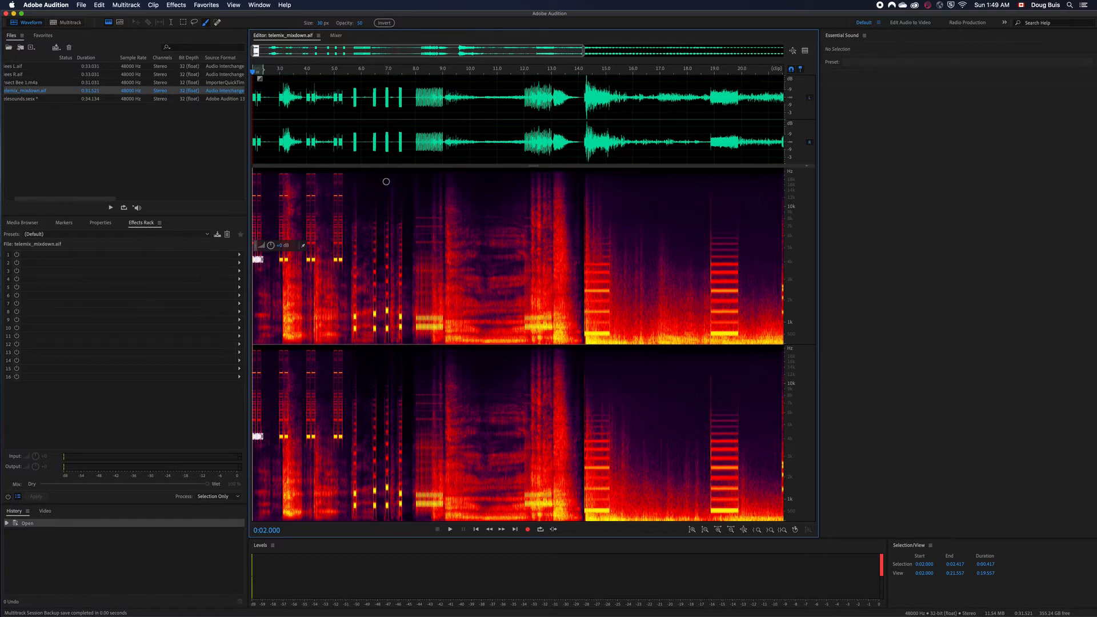
pyautogui.press('Delete')
pyautogui.click(386, 182)
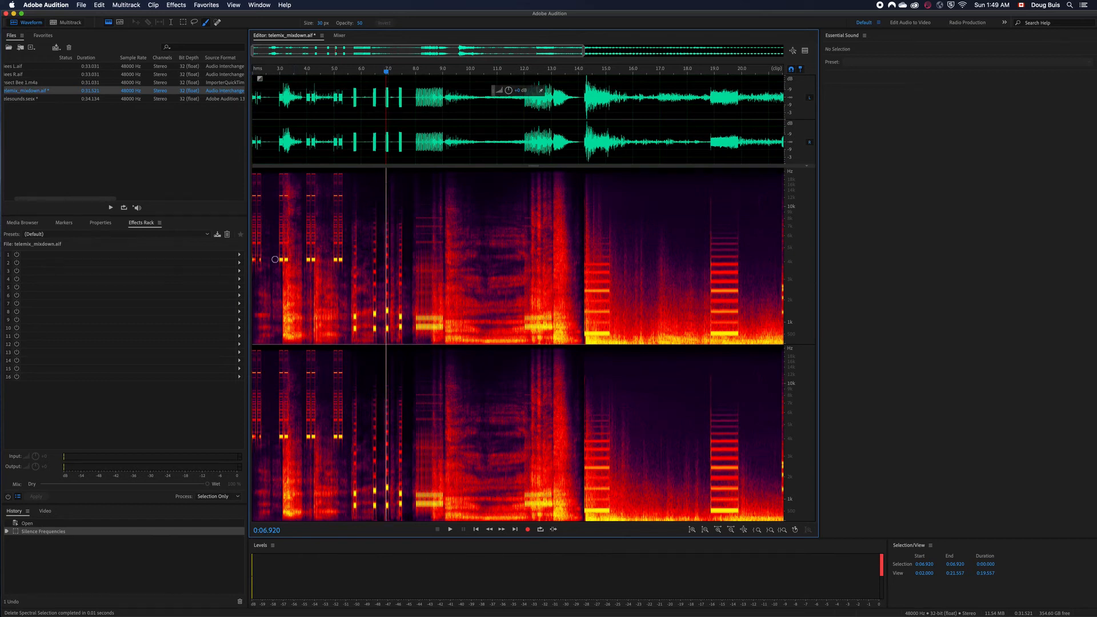
# - Marquee-select the second bright tone pair, from 3.0 to about 3.4 seconds, delete its frequencies and deselect
pyautogui.click(184, 22)
pyautogui.moveTo(278, 257); pyautogui.dragTo(291, 260)
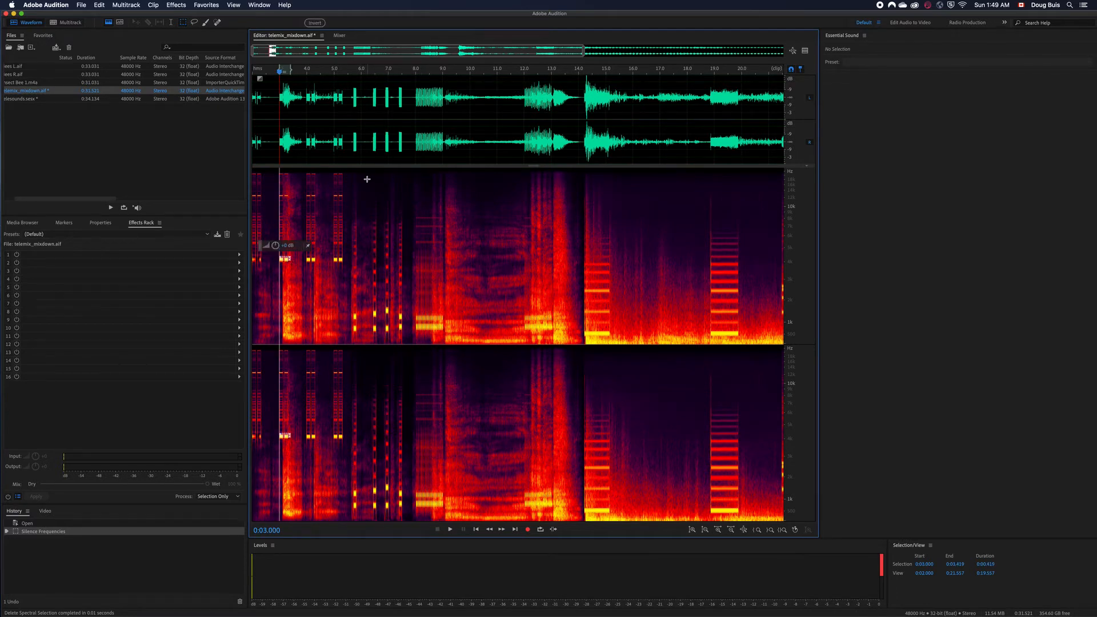
pyautogui.press('Delete')
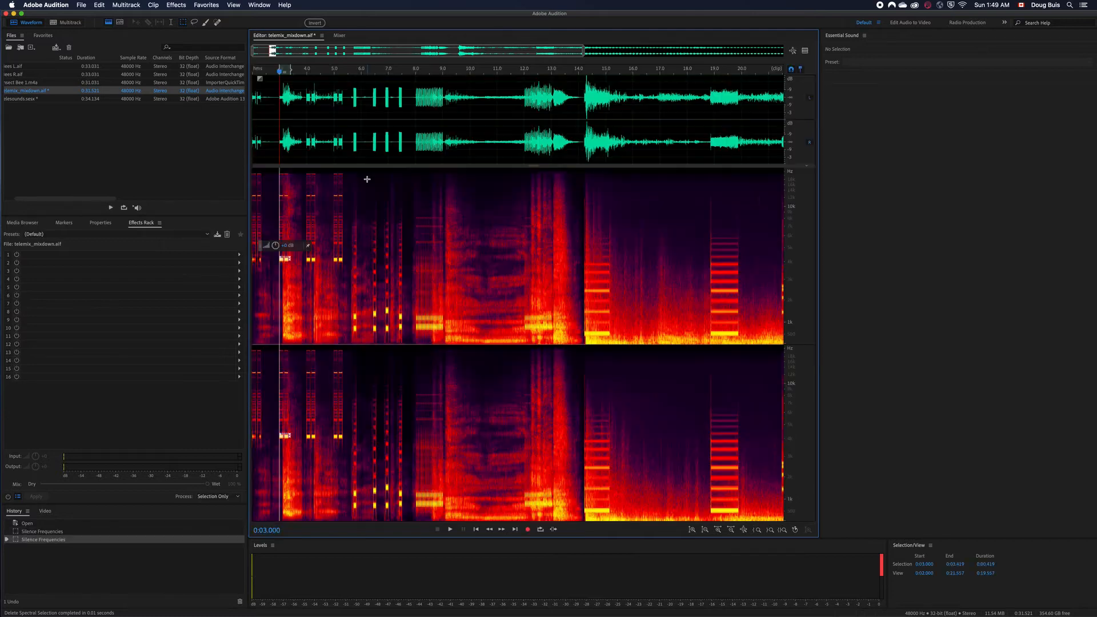
pyautogui.click(368, 180)
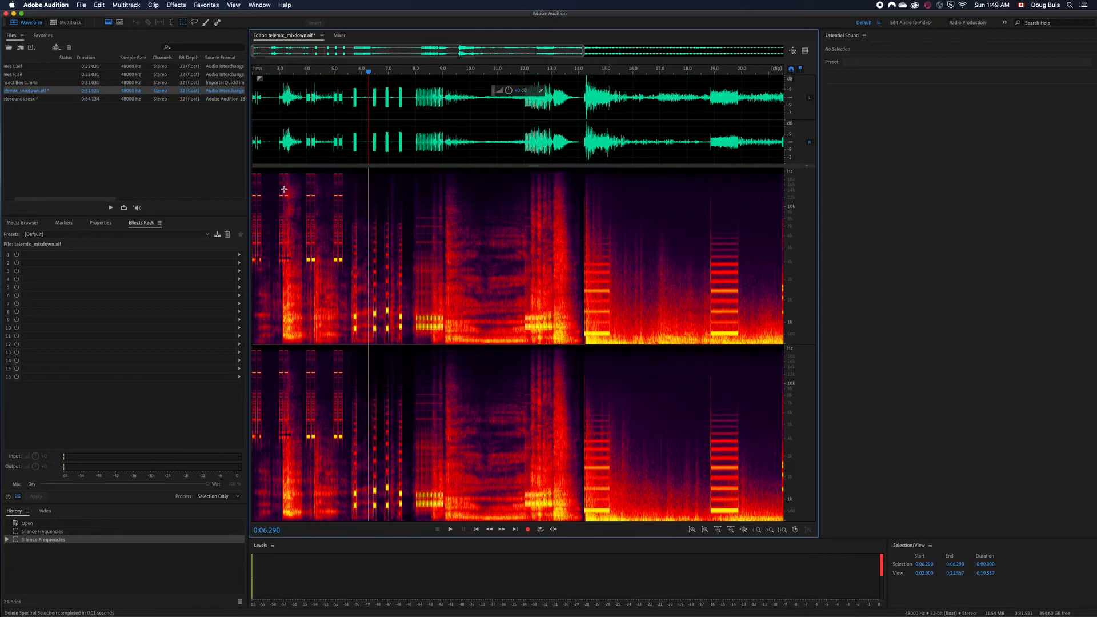
# - Marquee-select the highest-frequency tone from 3.0 to about 3.5 seconds, delete it and deselect
pyautogui.moveTo(278, 170); pyautogui.dragTo(294, 176)
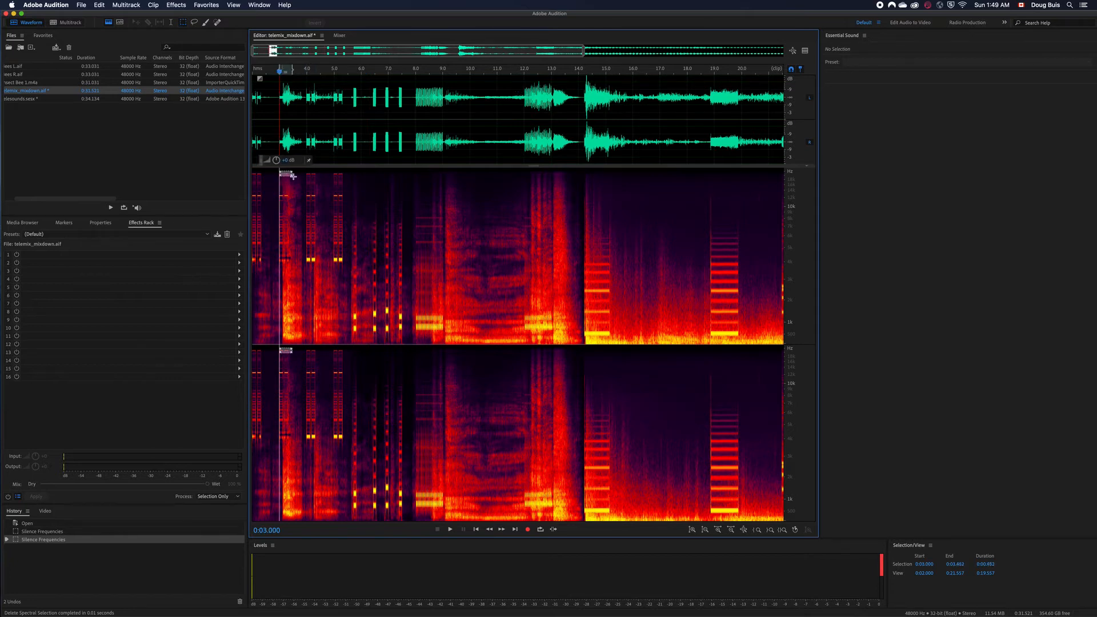
pyautogui.press('Delete')
pyautogui.click(360, 174)
# - Undo the last three frequency deletions and clear the selection
pyautogui.press('super+z')
pyautogui.press('super+z')
pyautogui.press('super+z')
pyautogui.click(372, 178)
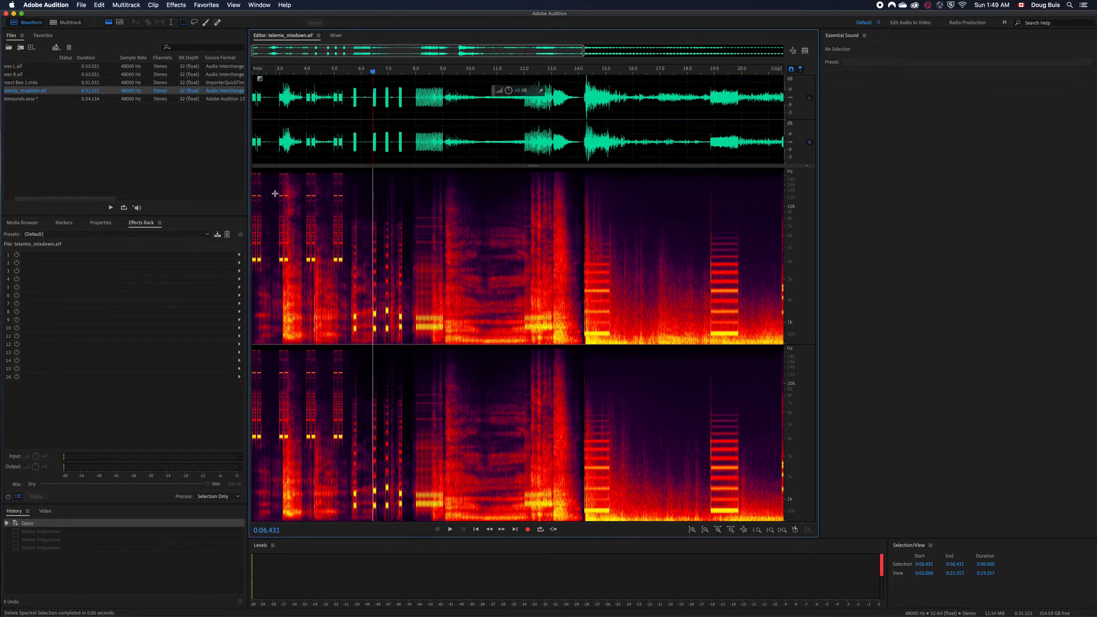
# - Marquee-select the thin tone just above 10 kHz from about 2.8 to 3.4 seconds and delete its frequencies
pyautogui.moveTo(275, 194); pyautogui.dragTo(290, 197)
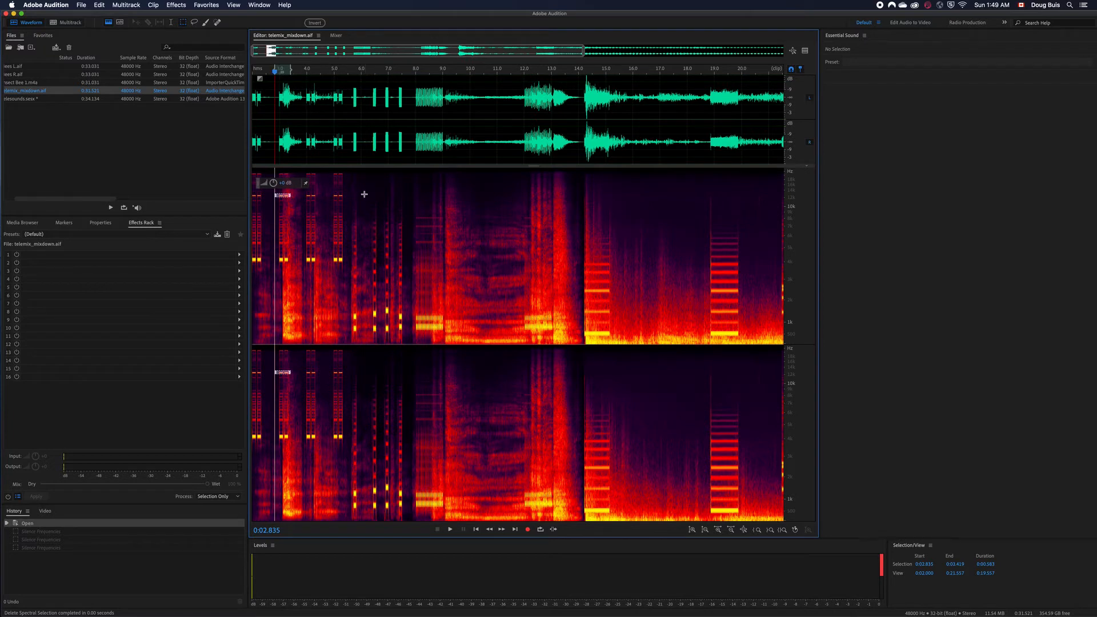
pyautogui.press('Delete')
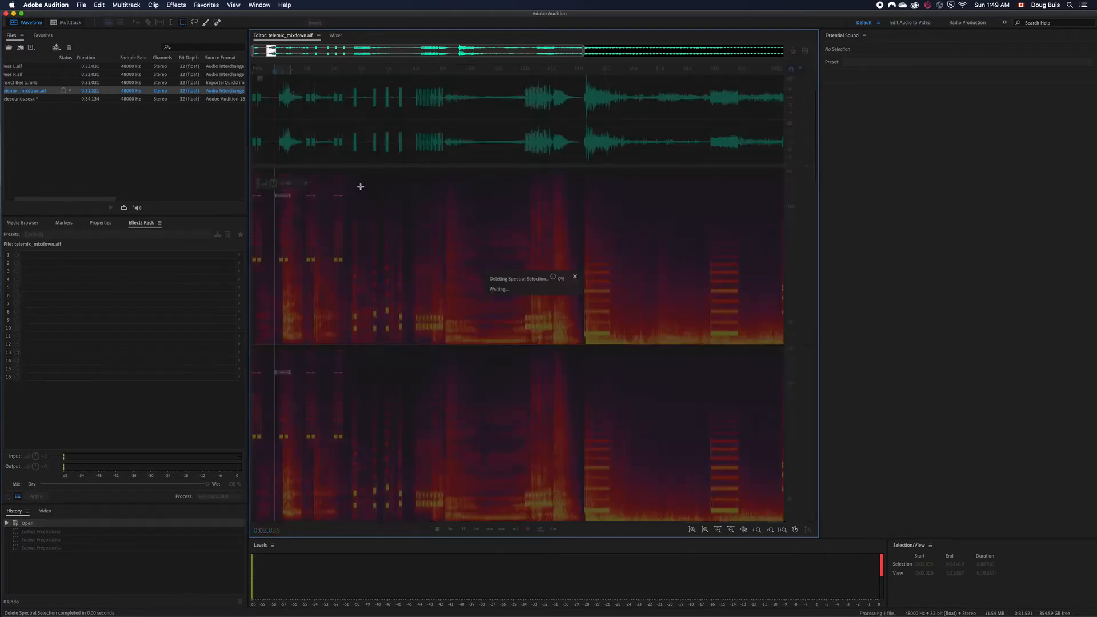
# - Marquee-select the bright tone pair from about 3.9 to 4.5 seconds and delete its frequencies
pyautogui.click(360, 184)
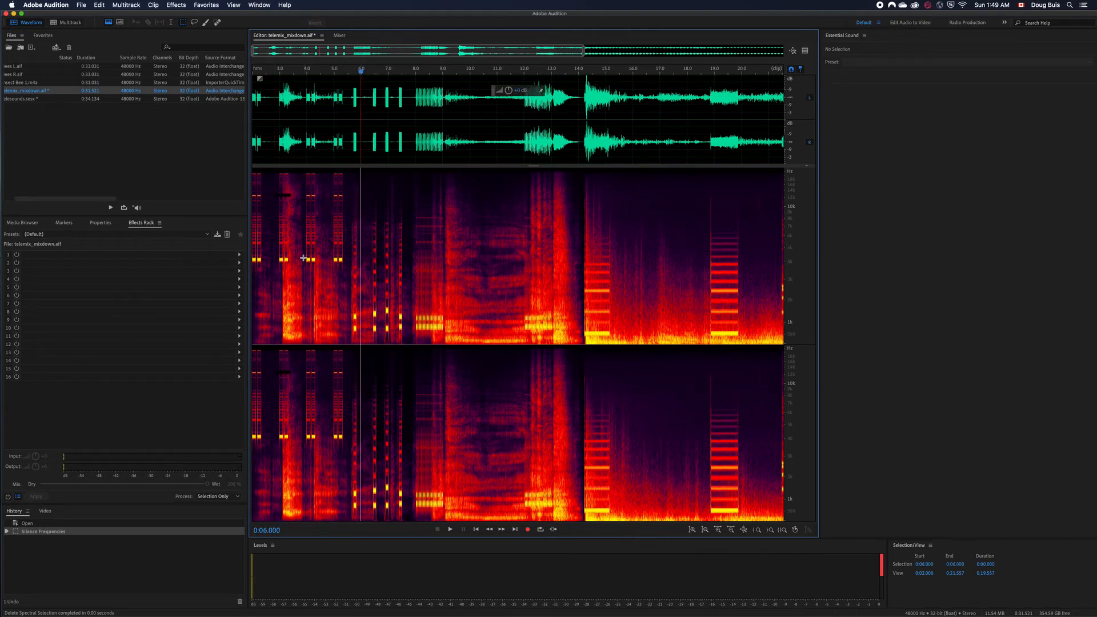
pyautogui.moveTo(304, 257); pyautogui.dragTo(321, 263)
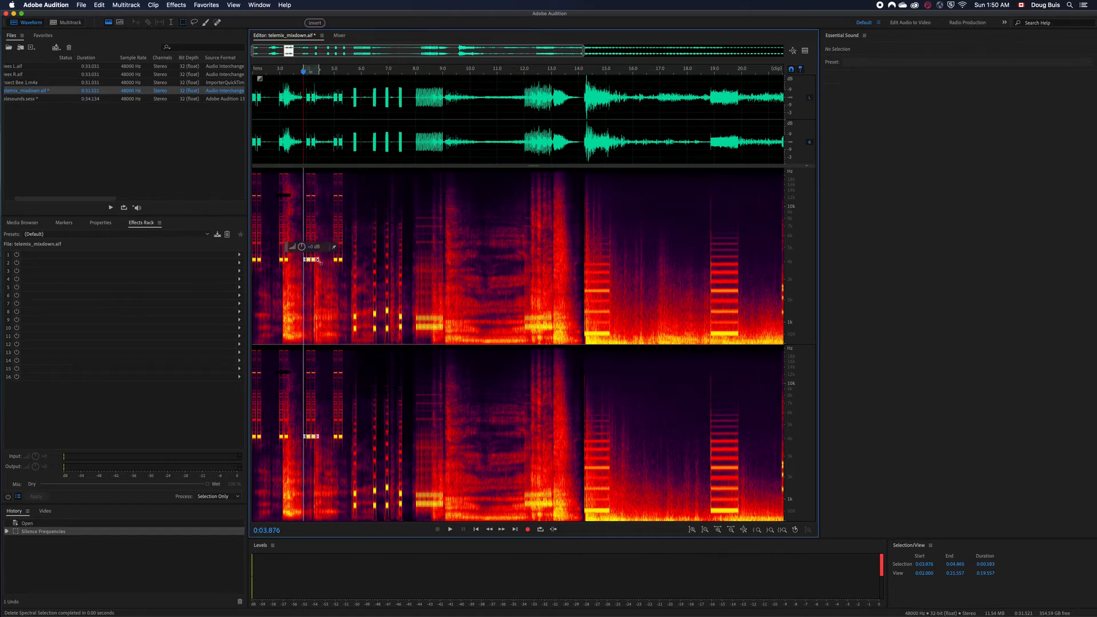
pyautogui.press('Delete')
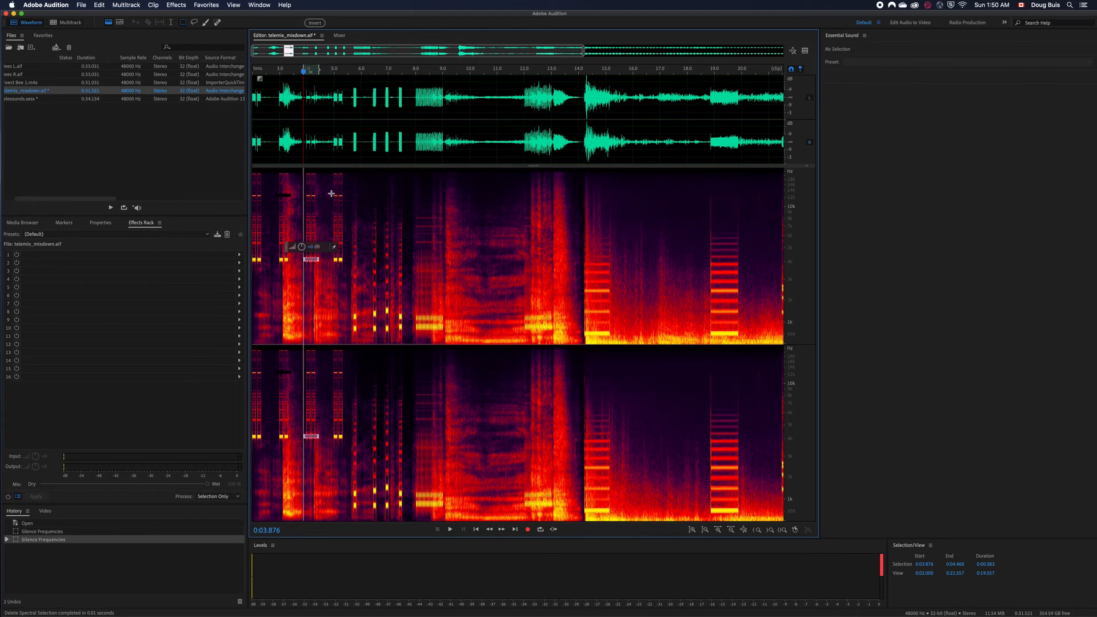
# - Delete three tone bands around 5.0 to 5.4 seconds: the thin one above 10 kHz, the highest-frequency one and the bright pair
pyautogui.moveTo(333, 196); pyautogui.dragTo(343, 198)
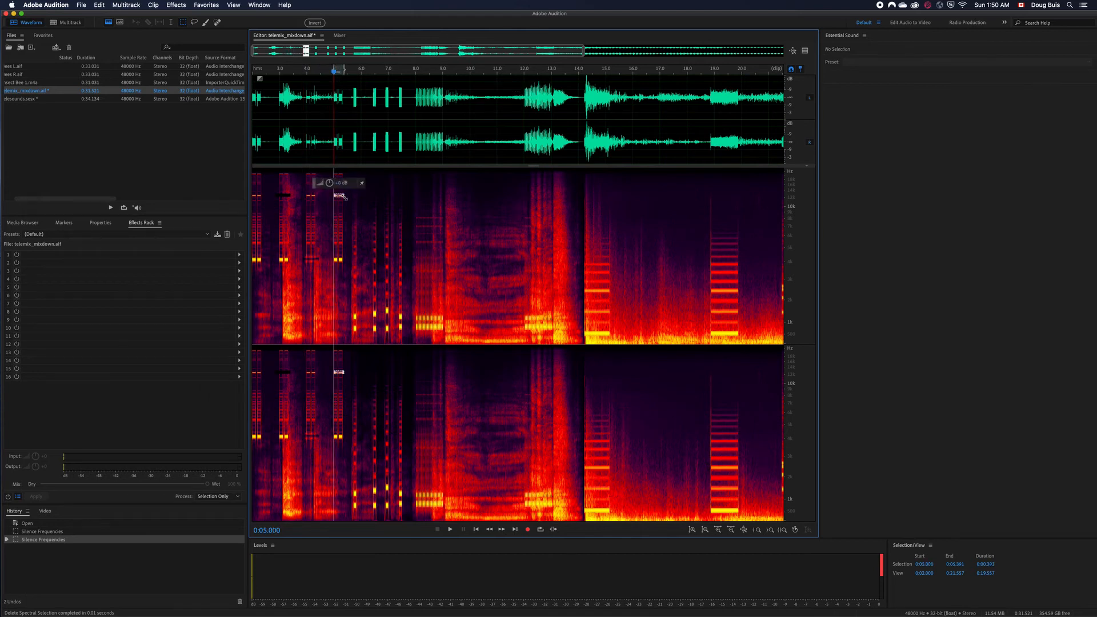
pyautogui.press('Delete')
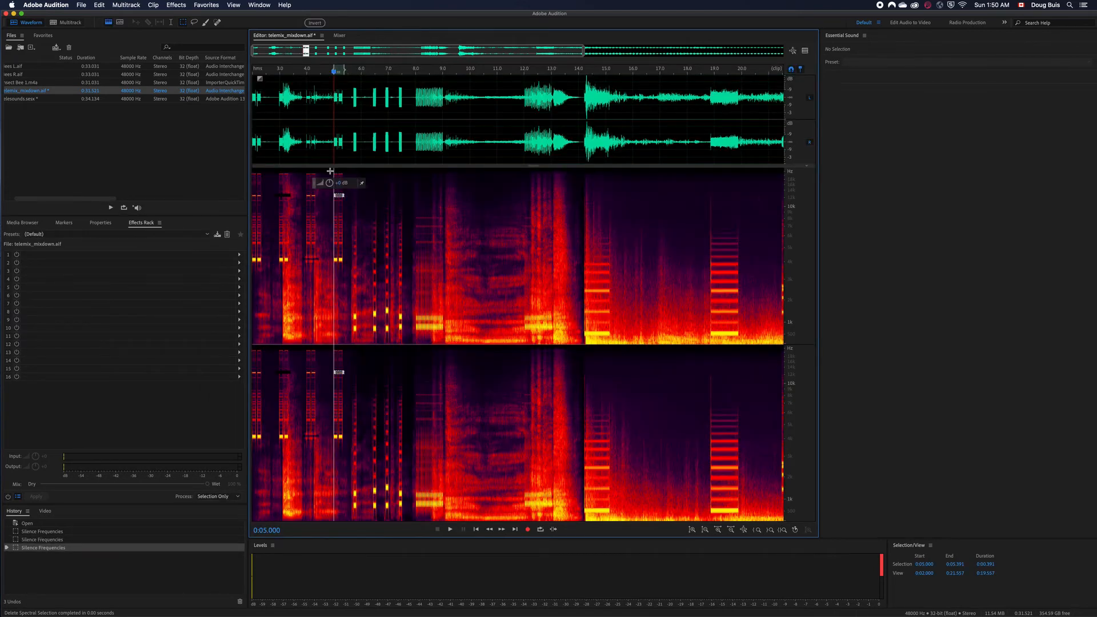
pyautogui.moveTo(330, 171); pyautogui.dragTo(345, 175)
pyautogui.press('Delete')
pyautogui.moveTo(331, 257); pyautogui.dragTo(346, 261)
pyautogui.press('Delete')
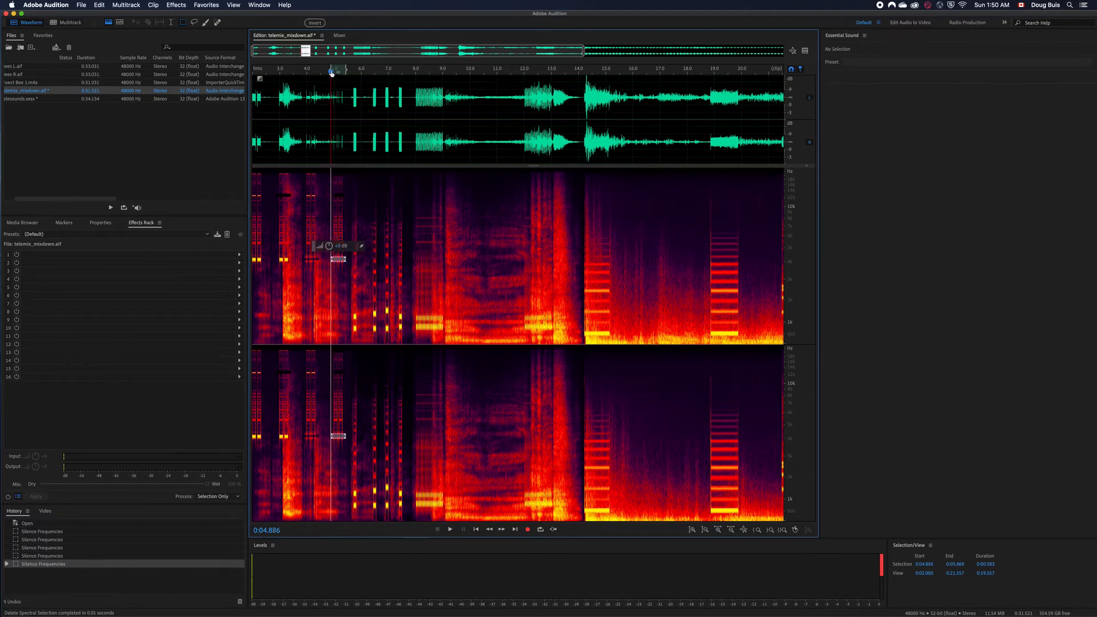
# - Play the mix from the 2.0-second mark to hear the deletions, stop, and return the playhead to about 2.7 seconds
pyautogui.moveTo(329, 72); pyautogui.dragTo(219, 74)
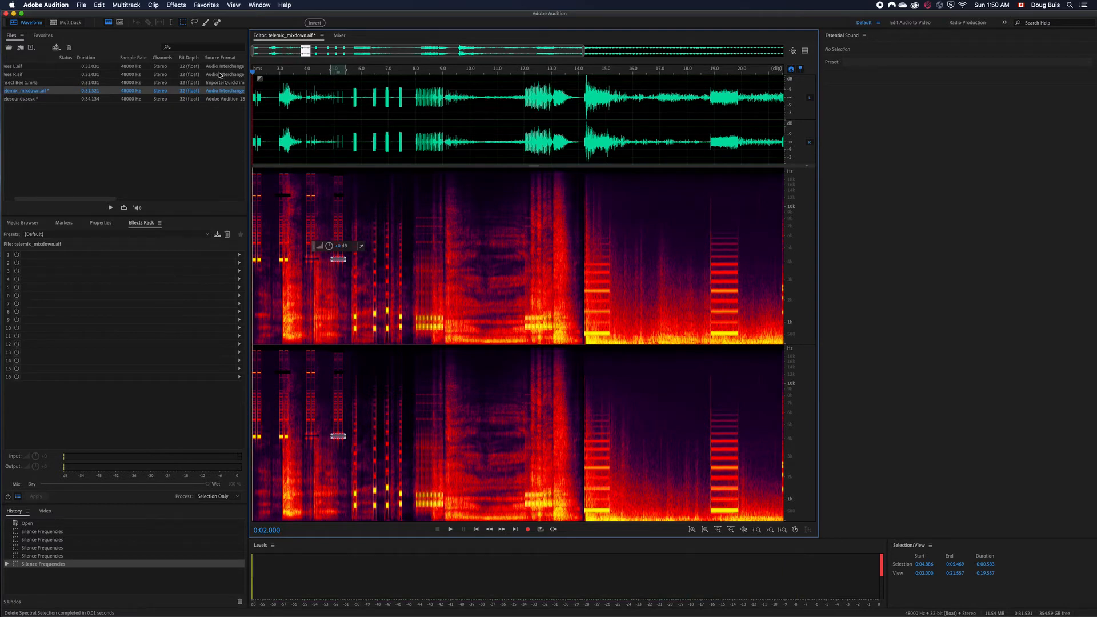
pyautogui.press('space')
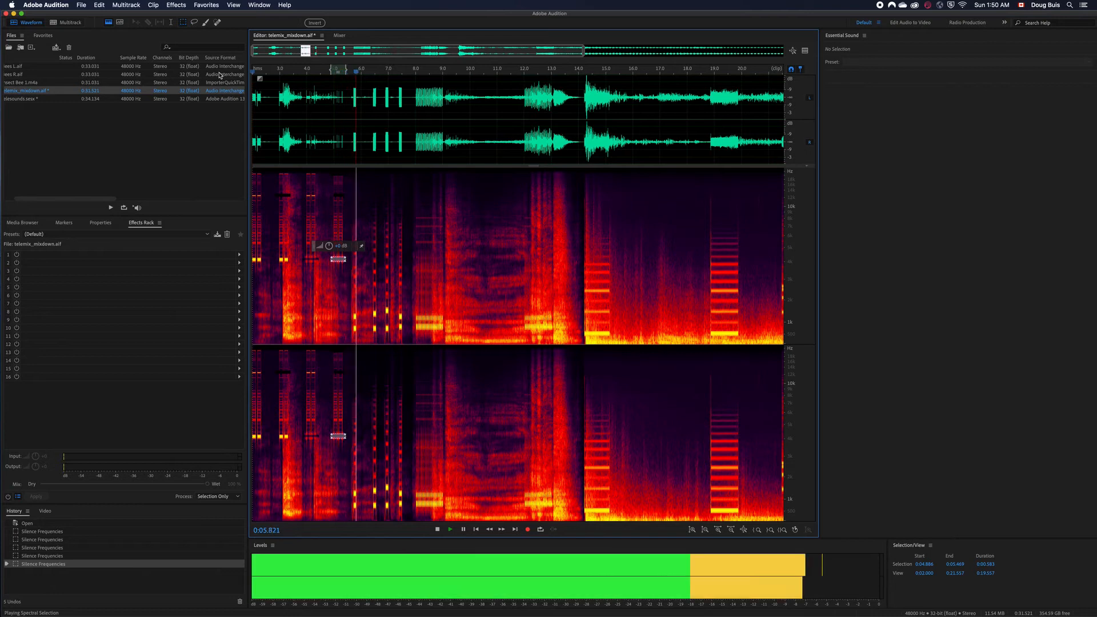
pyautogui.press('space')
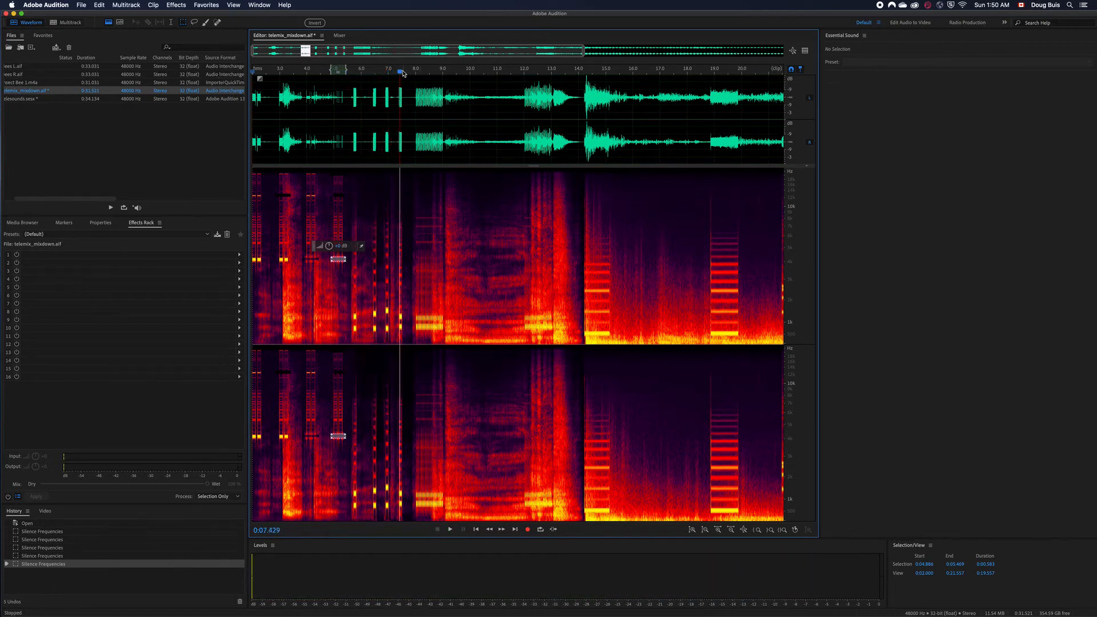
pyautogui.moveTo(400, 74); pyautogui.dragTo(273, 107)
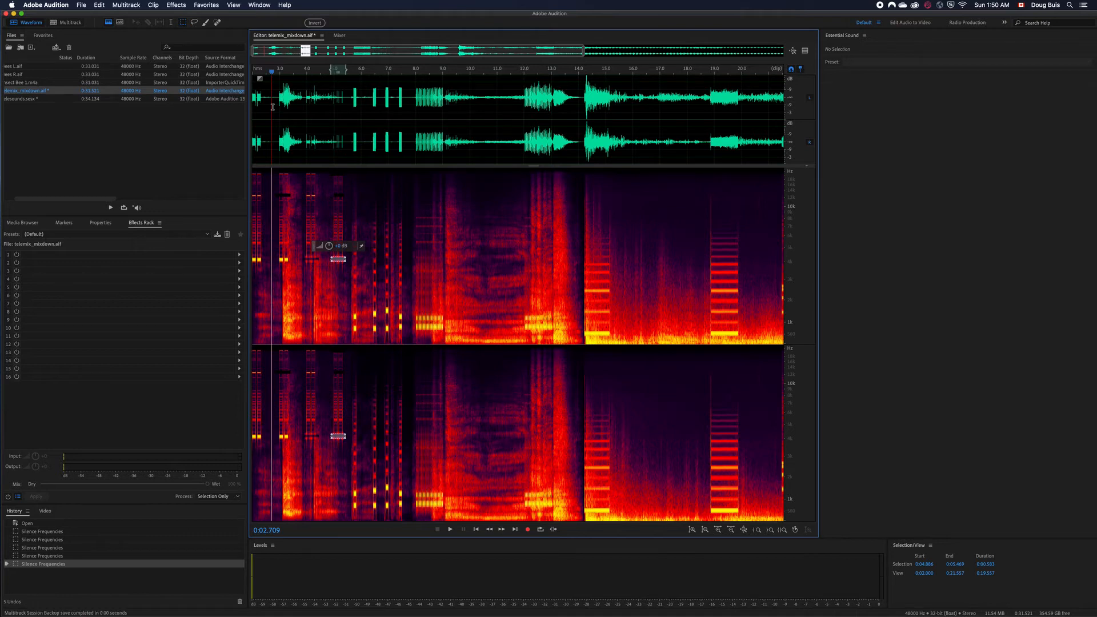
# - Undo all five frequency deletions and clear the spectral selection
pyautogui.press('super+z')
pyautogui.press('super+z')
pyautogui.press('super+z')
pyautogui.press('super+z')
pyautogui.press('super+z')
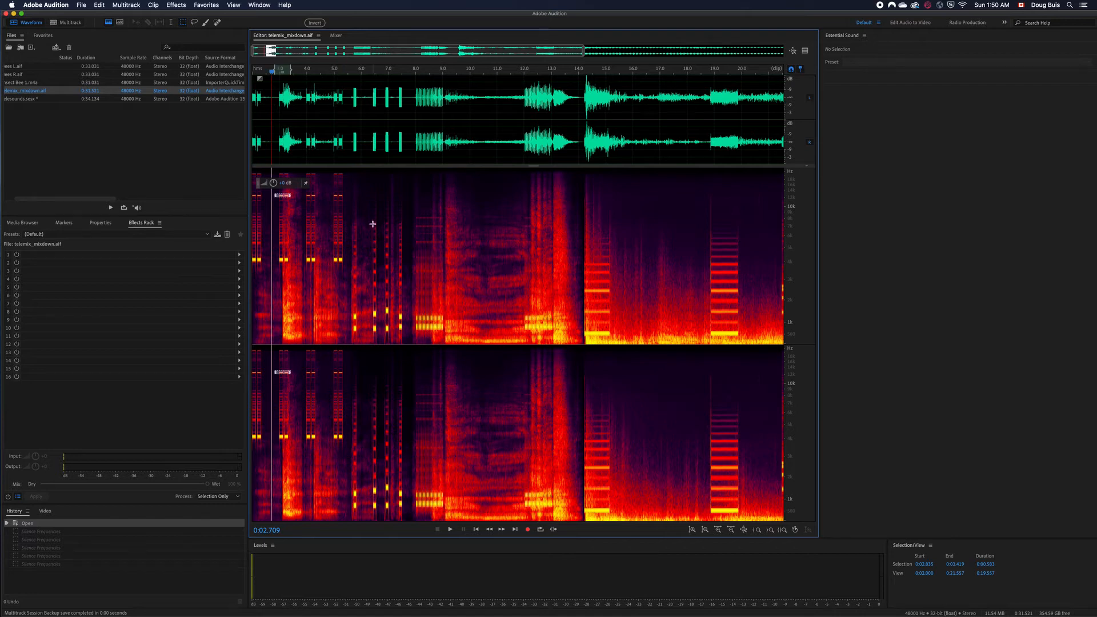
pyautogui.click(355, 185)
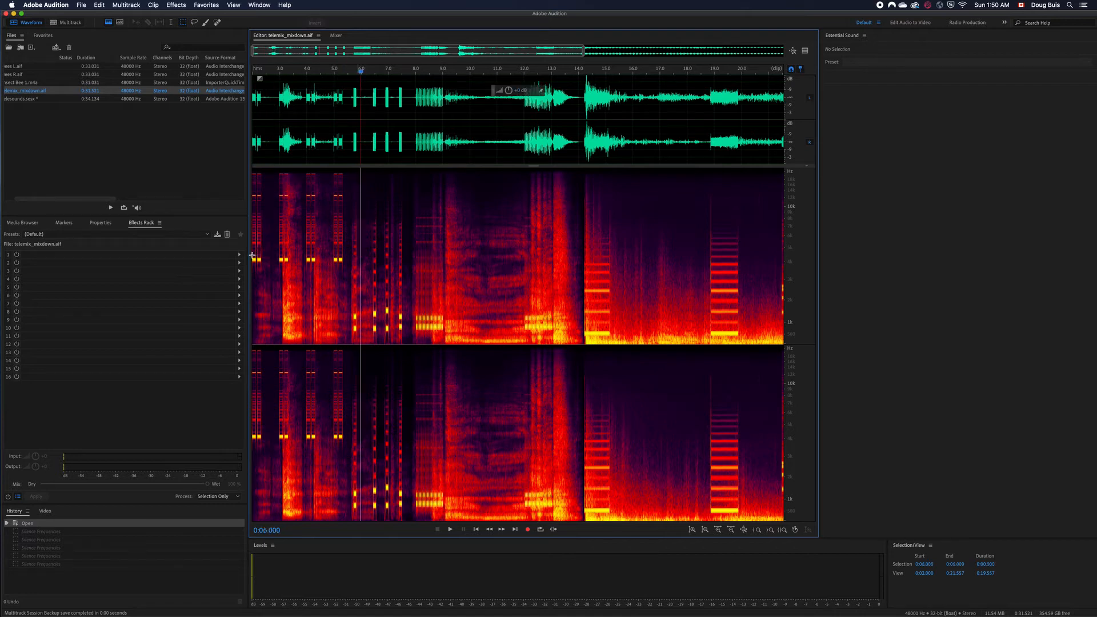
# - Marquee-select and delete the bright tone pairs starting at 2.0, 3.0 and 4.0 seconds, each about 0.4 seconds long
pyautogui.moveTo(253, 256); pyautogui.dragTo(259, 264)
pyautogui.press('Delete')
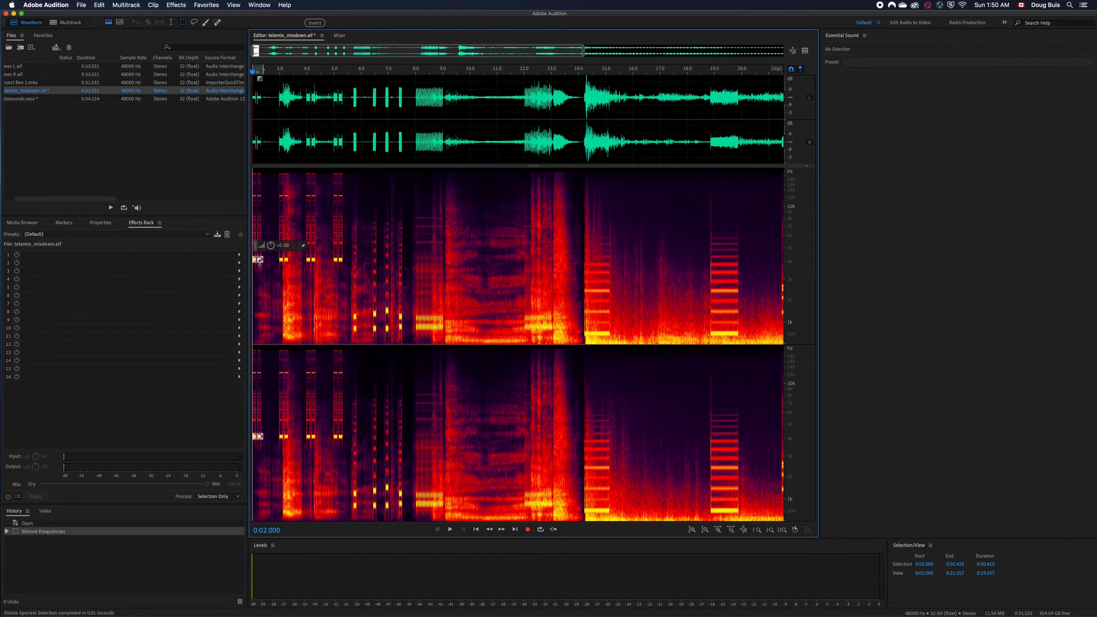
pyautogui.click(280, 258)
pyautogui.moveTo(281, 258); pyautogui.dragTo(290, 261)
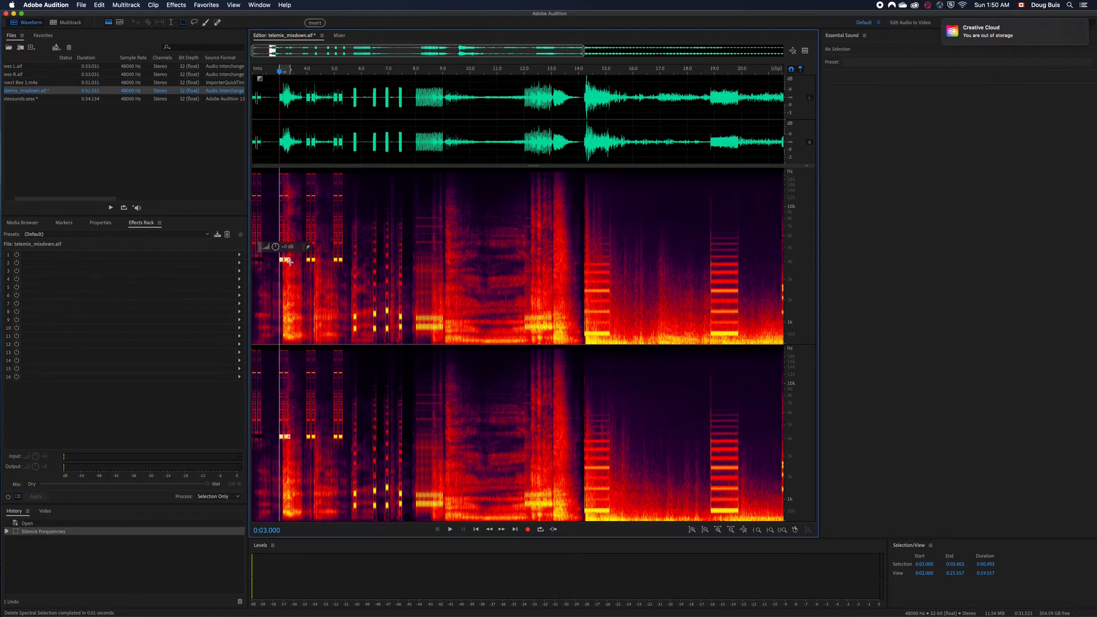
pyautogui.press('Delete')
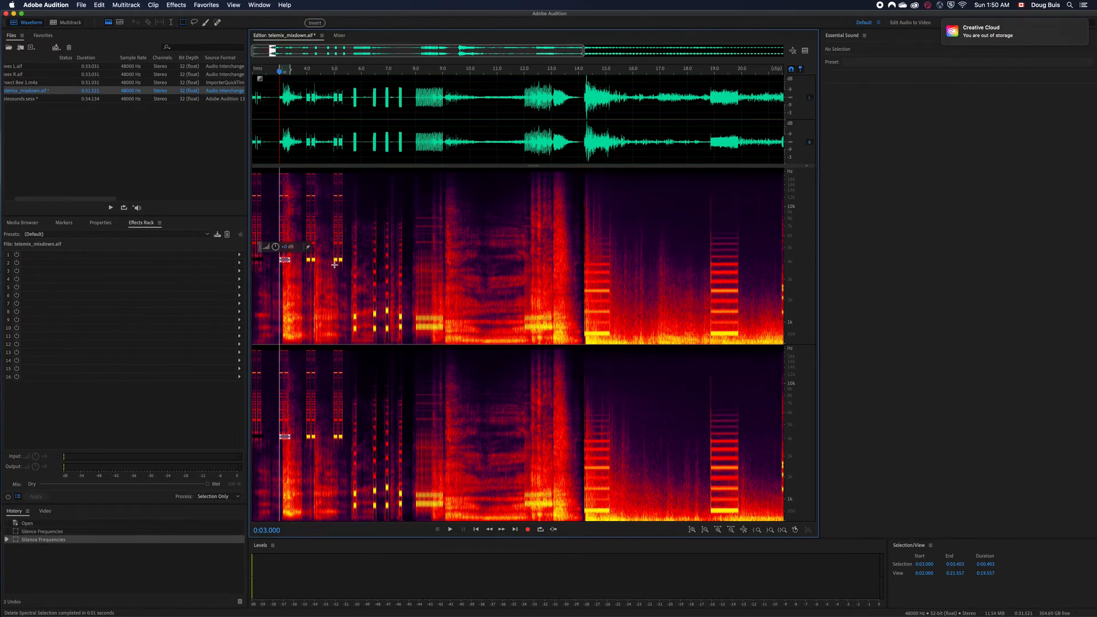
pyautogui.moveTo(303, 257); pyautogui.dragTo(317, 261)
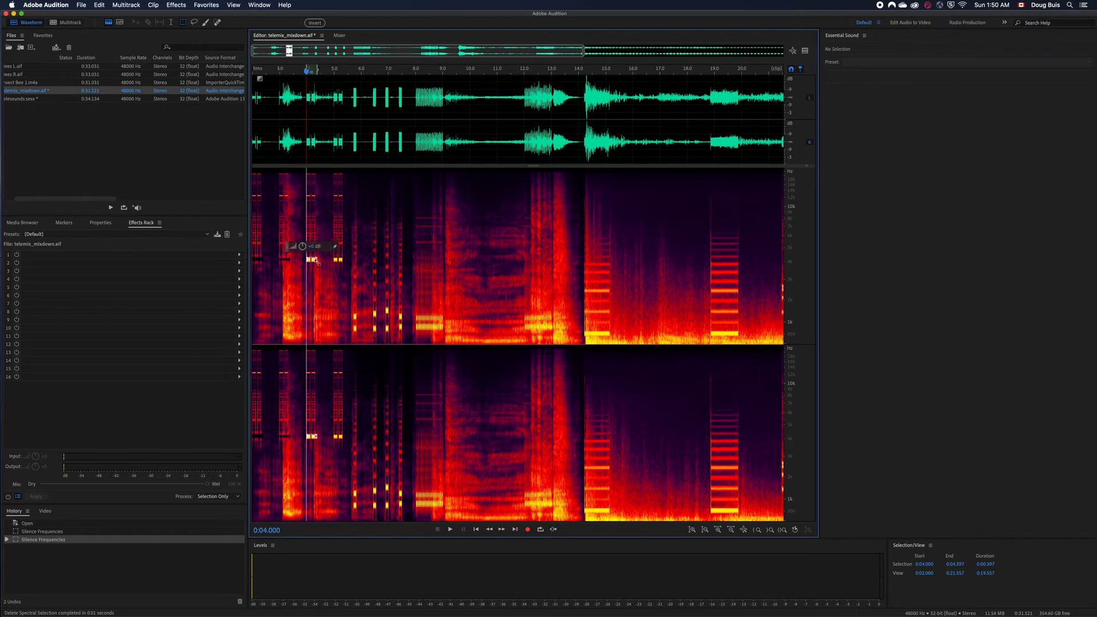
pyautogui.press('Delete')
# - Delete the thin tone just above 10 kHz near 4 seconds and the highest-frequency tone from 3.0 to about 3.4 seconds
pyautogui.moveTo(303, 192)
pyautogui.mouseDown()
pyautogui.moveTo(316, 197)
pyautogui.moveTo(290, 175)
pyautogui.mouseUp()
pyautogui.press('Delete')
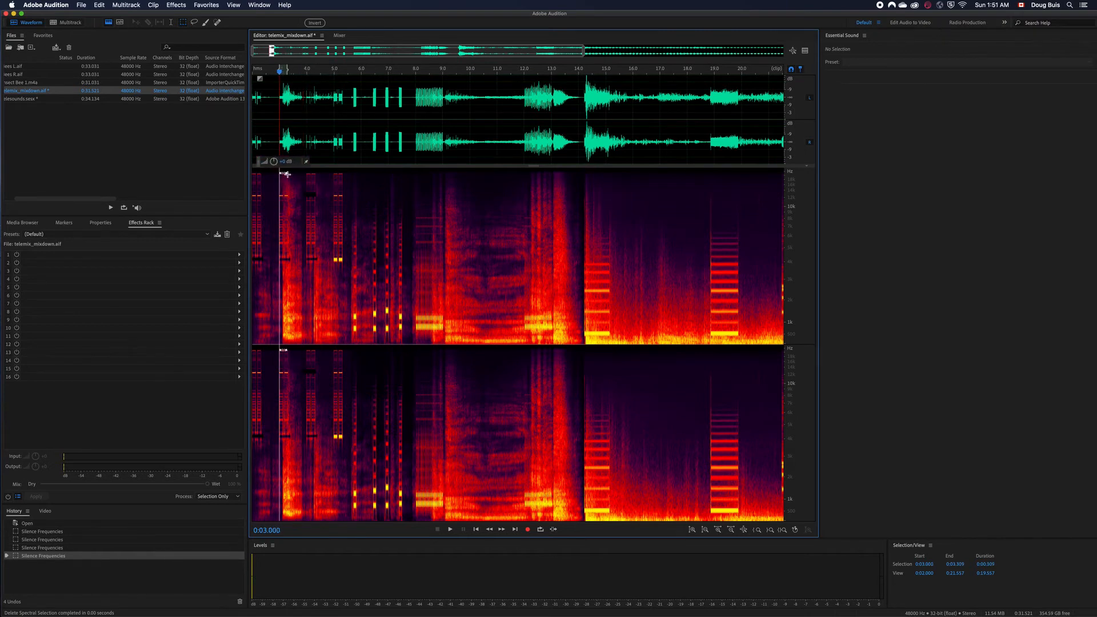
pyautogui.press('Delete')
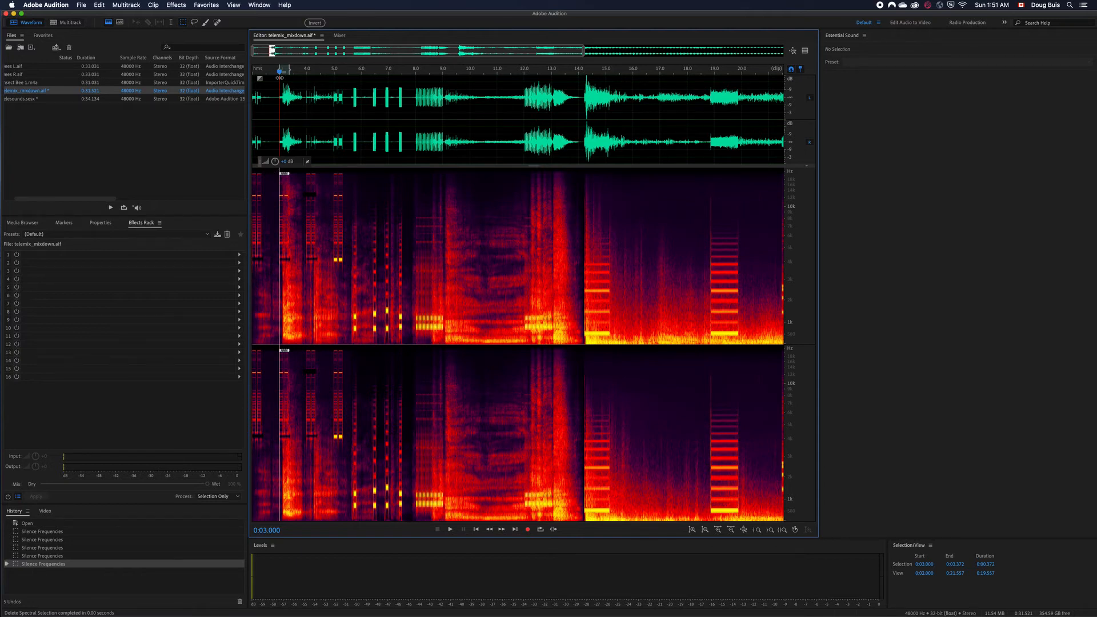
# - Play the edited mix from the 2.0-second mark through the opening tones, and stop playback
pyautogui.moveTo(280, 71); pyautogui.dragTo(241, 73)
pyautogui.press('space')
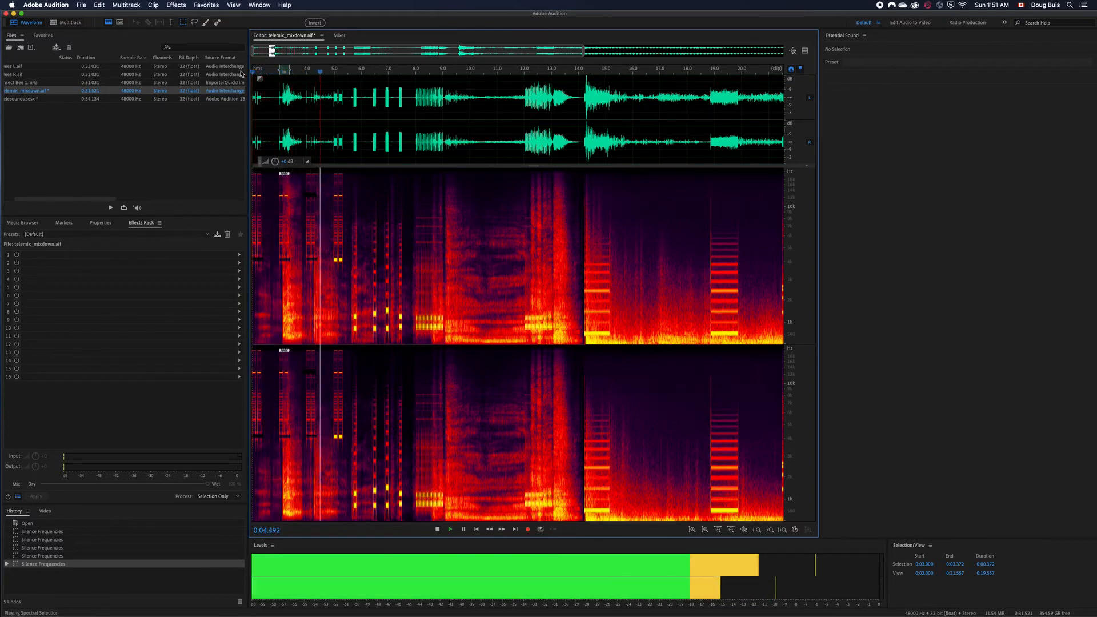
pyautogui.press('space')
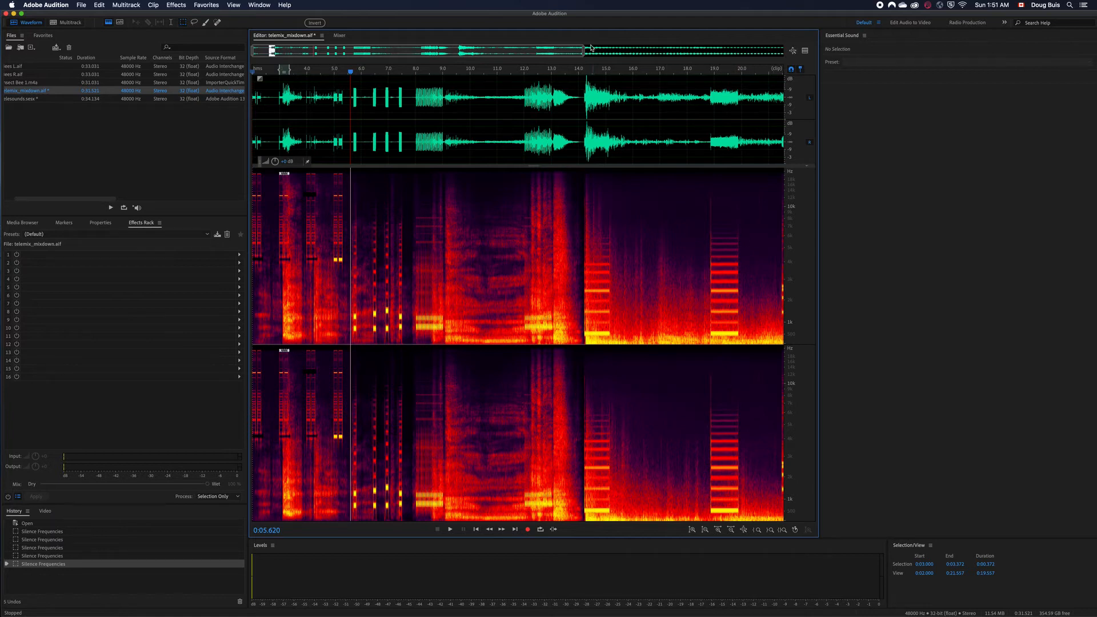
# - Delete short low-frequency dial tones between about 5.7 and 7.5 seconds, including the lower one at 7.3 seconds, and deselect
pyautogui.moveTo(583, 52); pyautogui.dragTo(794, 74)
pyautogui.click(800, 69)
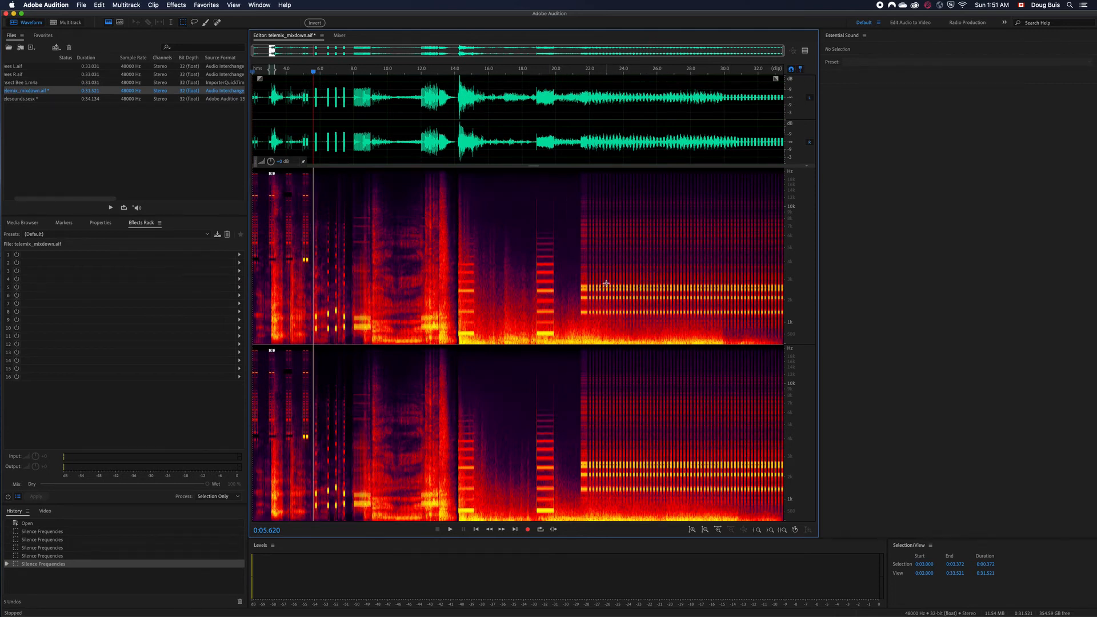
pyautogui.moveTo(326, 309)
pyautogui.mouseDown()
pyautogui.moveTo(320, 331)
pyautogui.moveTo(346, 329)
pyautogui.mouseUp()
pyautogui.press('Delete')
pyautogui.press('Delete')
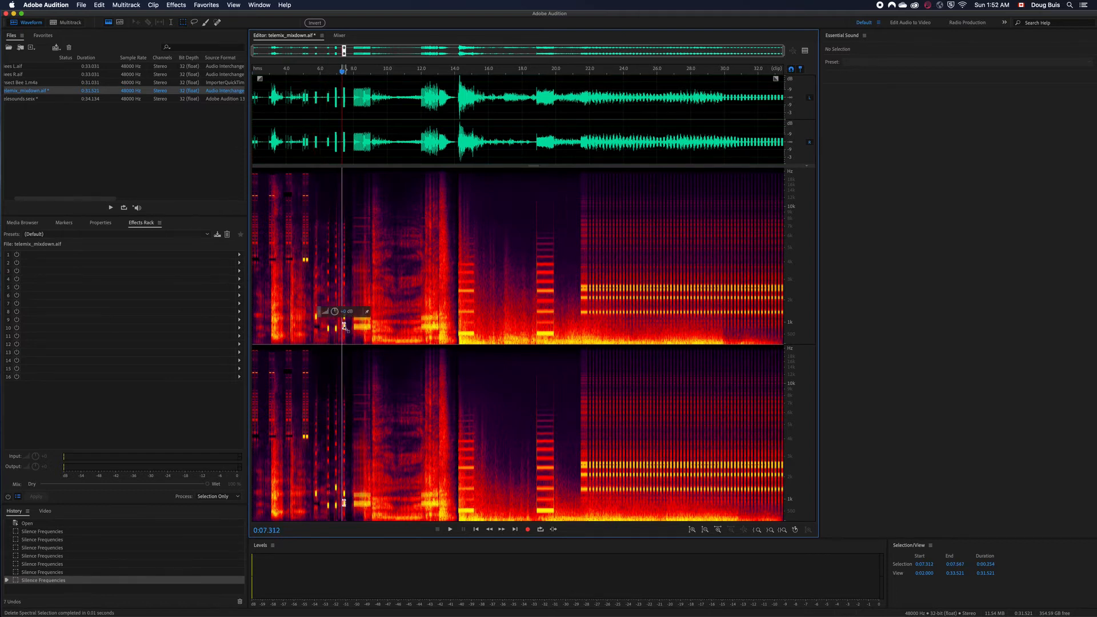
pyautogui.press('Delete')
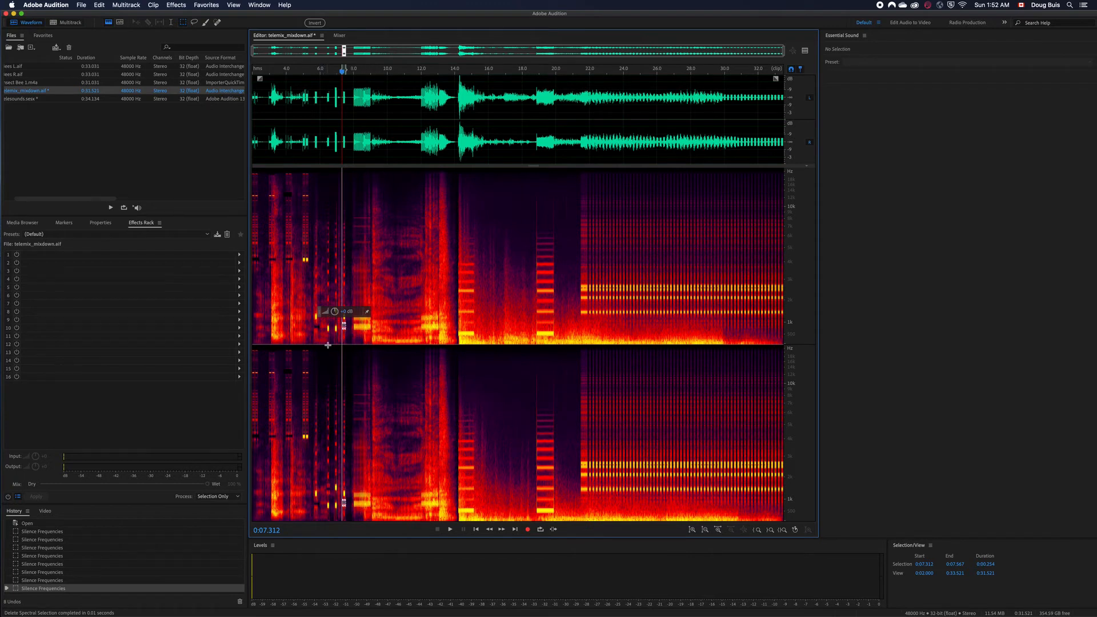
pyautogui.click(350, 345)
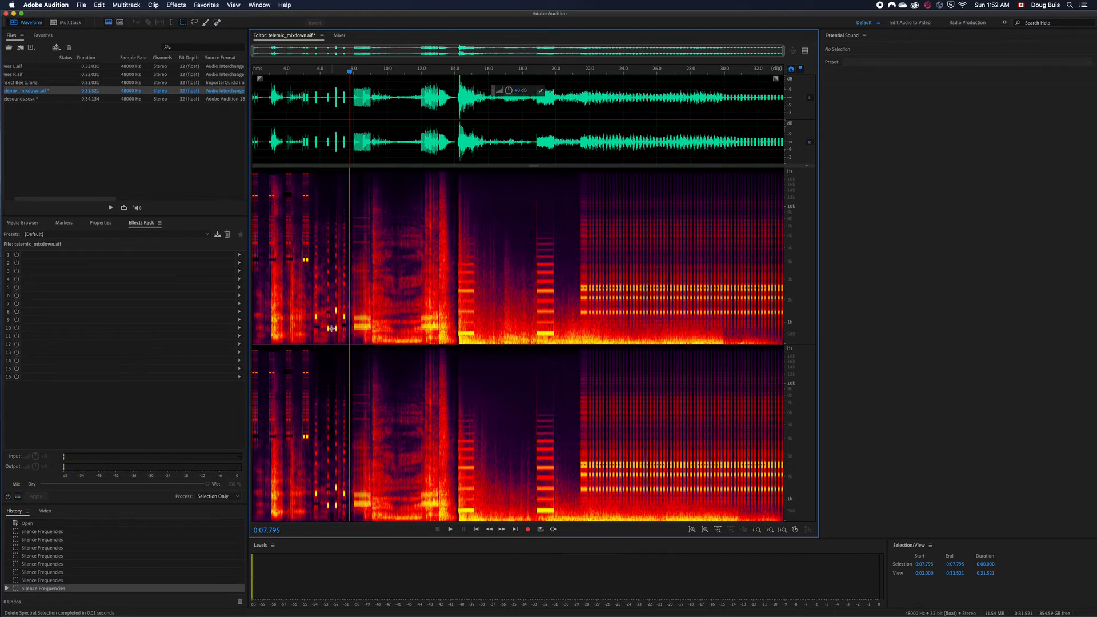
# - Delete the lower dial tone at about 6.8 seconds and the upper one from 7.3 to 7.5 seconds
pyautogui.moveTo(343, 311); pyautogui.dragTo(345, 323)
pyautogui.press('Delete')
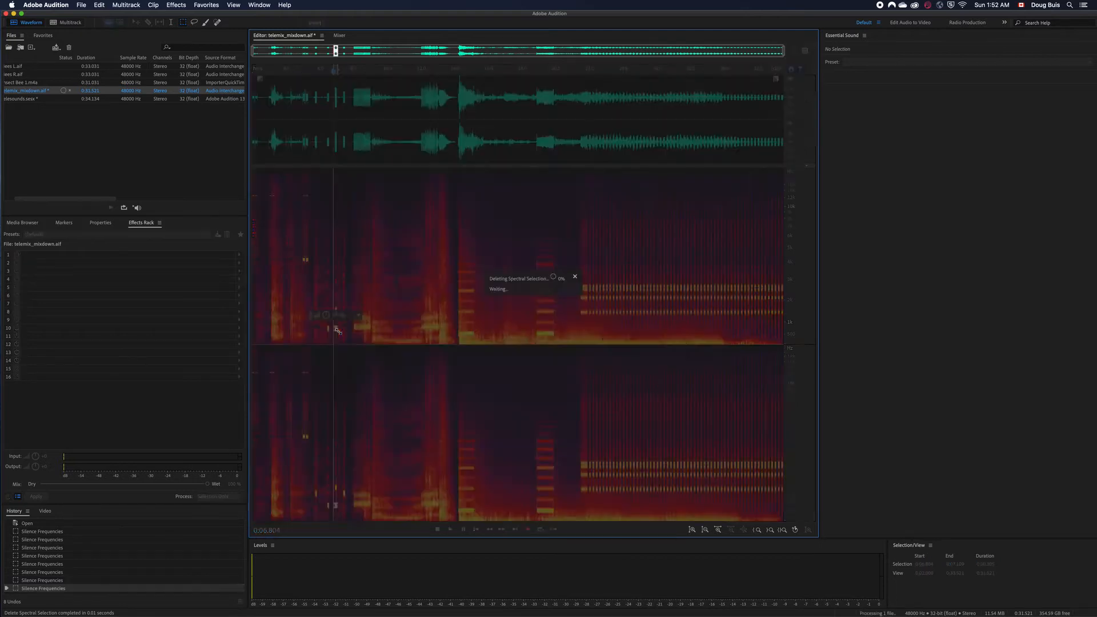
pyautogui.press('Delete')
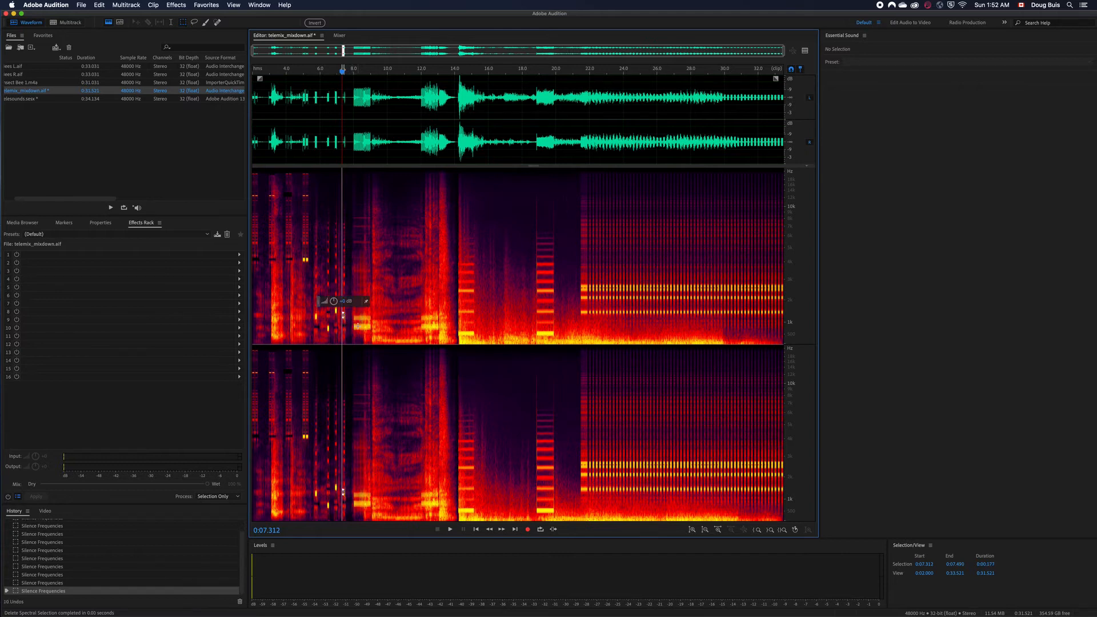
# - Delete the bright low-frequency tone bands from 8.0 to about 8.4 seconds
pyautogui.moveTo(352, 324)
pyautogui.mouseDown()
pyautogui.moveTo(362, 329)
pyautogui.moveTo(360, 321)
pyautogui.mouseUp()
pyautogui.press('Delete')
pyautogui.press('Delete')
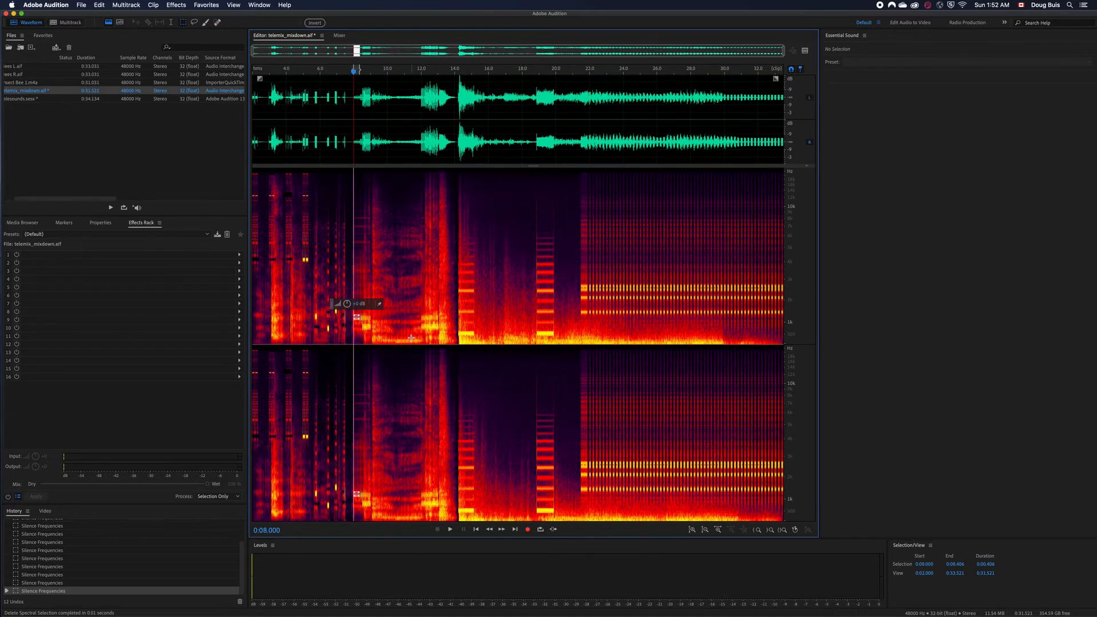
# - Delete the bright tone band from 12.0 to about 13.0 seconds, plus a tall block of frequencies over the same time range
pyautogui.moveTo(421, 323); pyautogui.dragTo(437, 330)
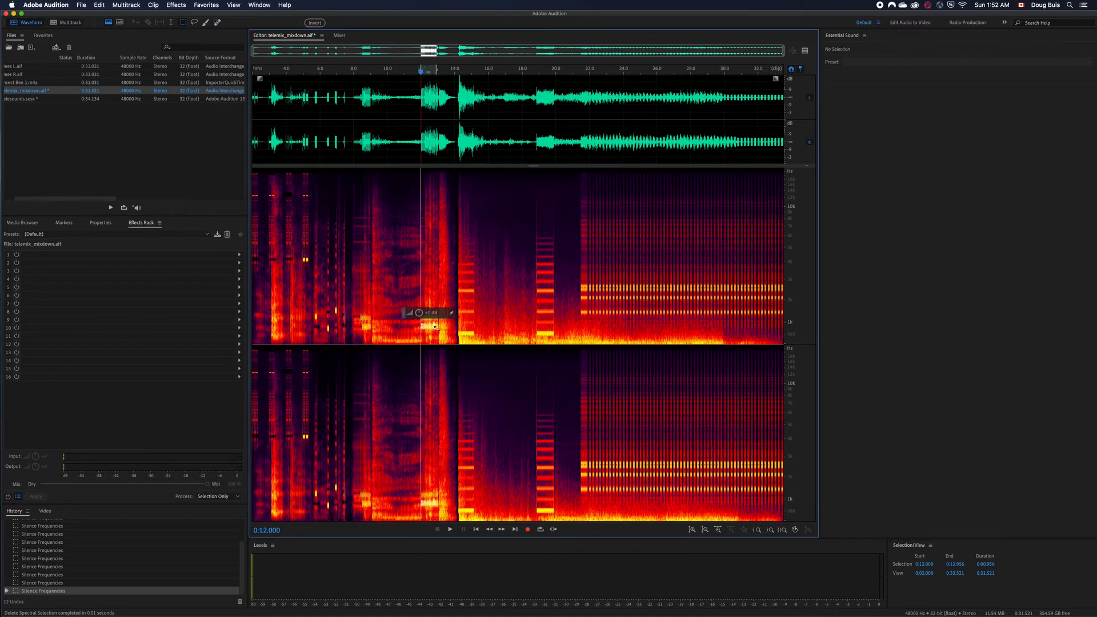
pyautogui.press('Delete')
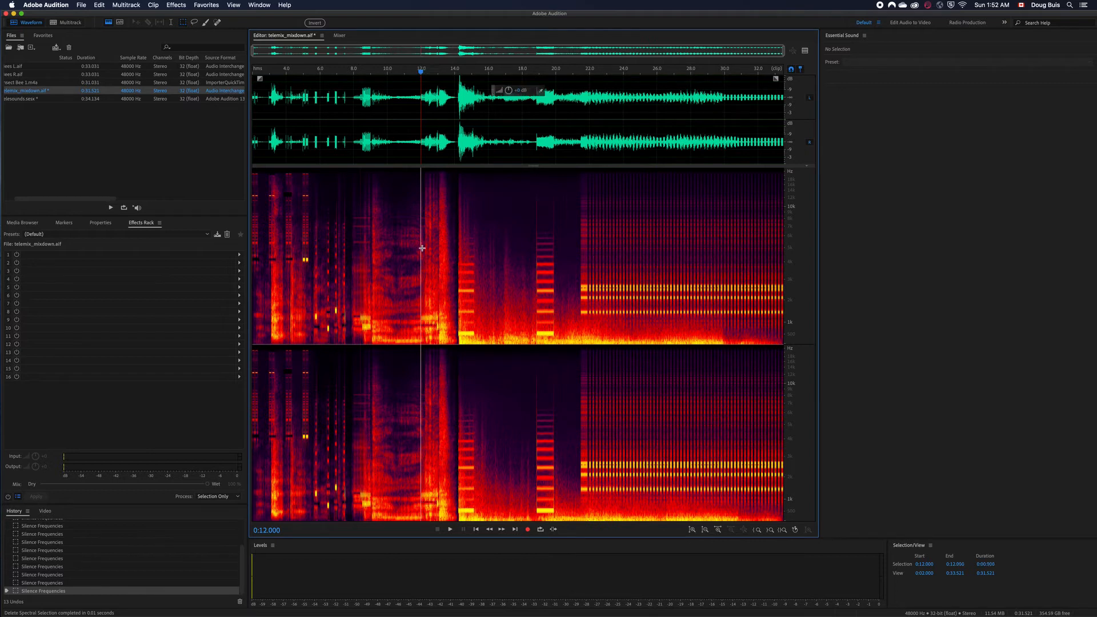
pyautogui.moveTo(419, 241); pyautogui.dragTo(437, 334)
pyautogui.press('Delete')
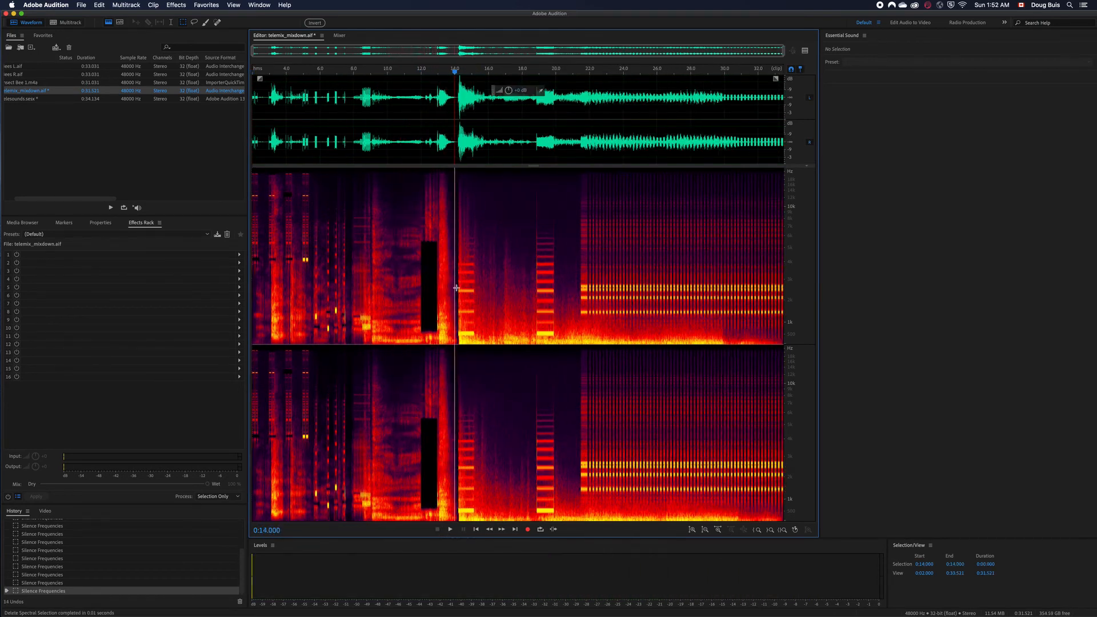
# - Delete the bright middle tone and the lowest bright tone from about 14.0 to 15.2 seconds
pyautogui.moveTo(457, 288); pyautogui.dragTo(474, 292)
pyautogui.press('Delete')
pyautogui.scroll(3, 474, 293)
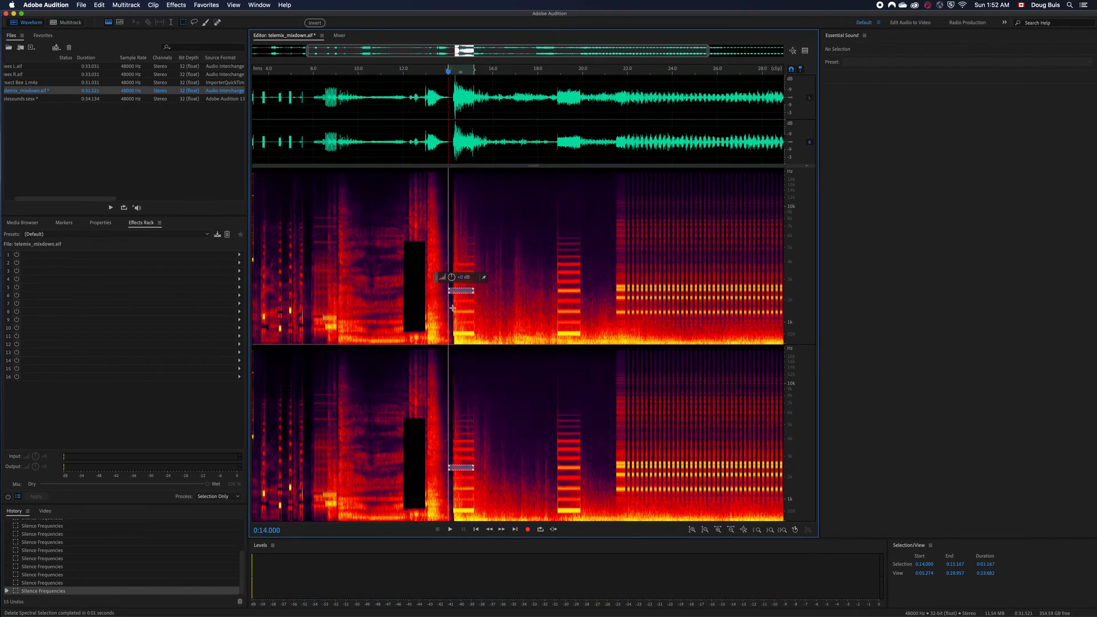
pyautogui.moveTo(451, 329); pyautogui.dragTo(475, 335)
pyautogui.press('Delete')
# - Marquee-select and delete four of the stacked harmonic tone bands between about 18.8 and 20.0 seconds
pyautogui.moveTo(554, 289); pyautogui.dragTo(583, 313)
pyautogui.press('Delete')
pyautogui.press('Delete')
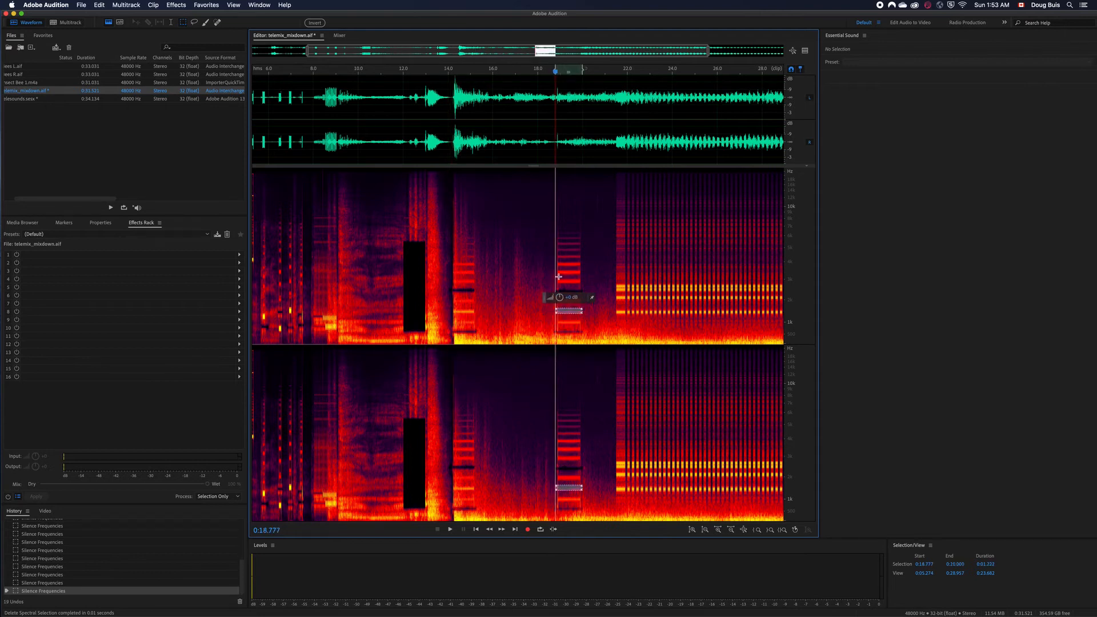
pyautogui.moveTo(557, 268); pyautogui.dragTo(582, 273)
pyautogui.press('Delete')
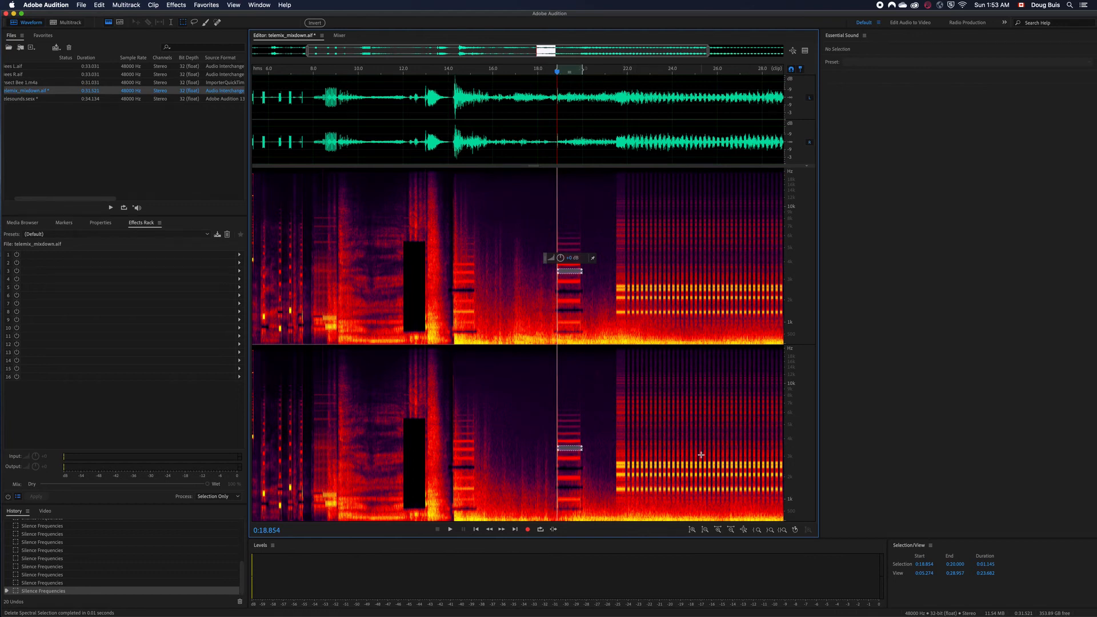
# - Delete sections of the three bright pulsing tone rows between about 21.5 and 29.3 seconds, ending with the lowest row from 27.6 seconds
pyautogui.moveTo(709, 51); pyautogui.dragTo(787, 56)
pyautogui.moveTo(555, 310); pyautogui.dragTo(704, 316)
pyautogui.press('Delete')
pyautogui.press('Delete')
pyautogui.press('Delete')
pyautogui.press('Delete')
pyautogui.press('Delete')
pyautogui.press('Delete')
pyautogui.press('Delete')
pyautogui.press('Delete')
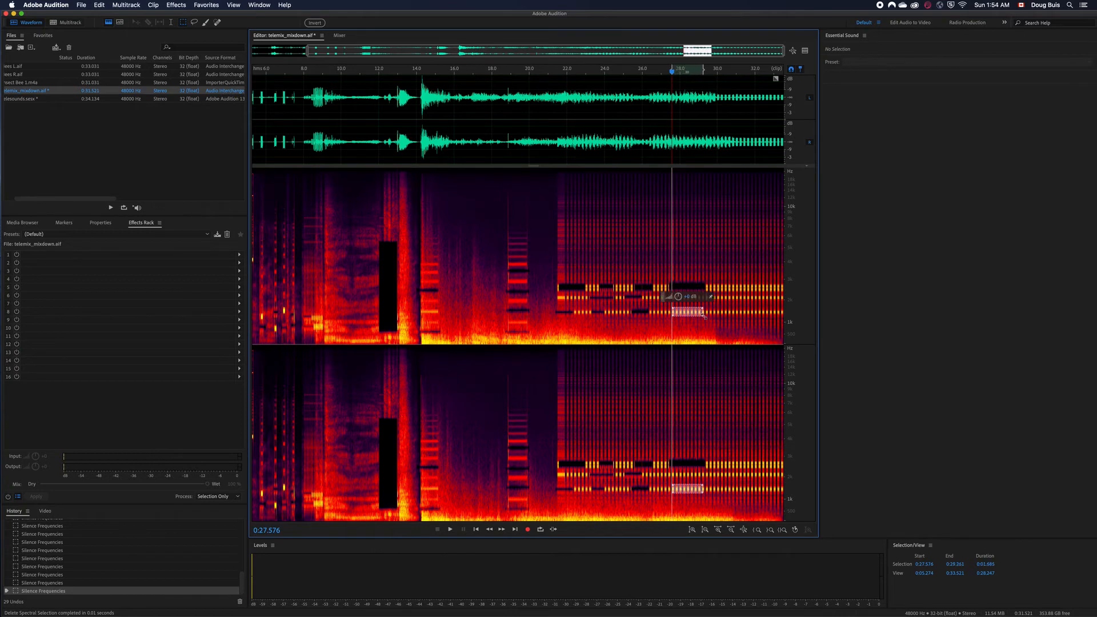
pyautogui.press('Delete')
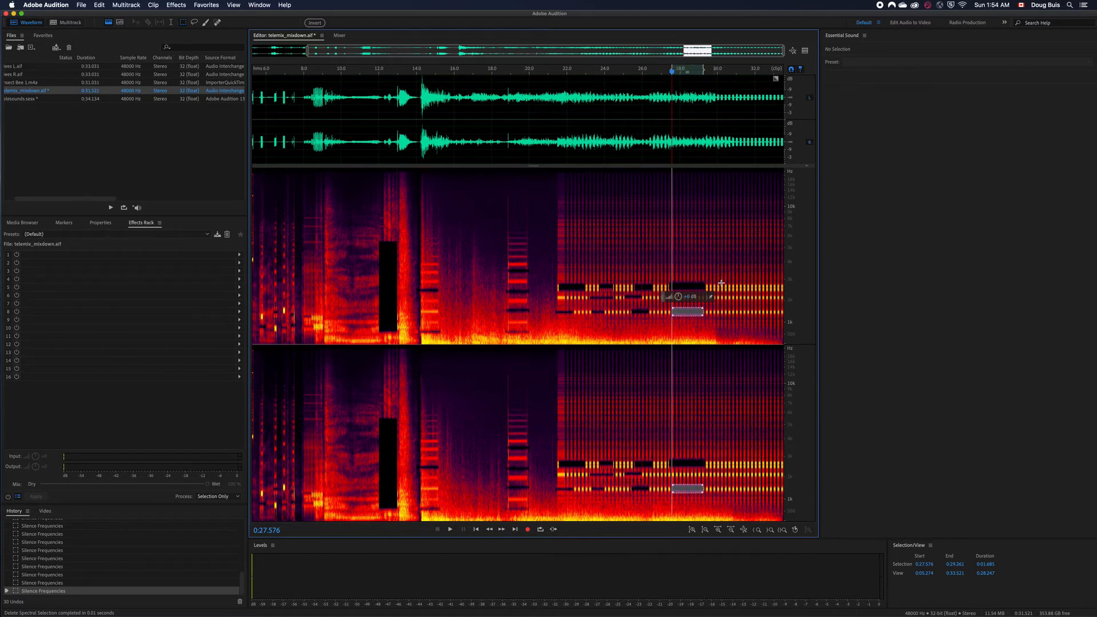
# - Delete sections of the upper pulsing tone row from about 30.2 to 32.0 seconds and the lowest row from about 30.3 to 31.7 seconds
pyautogui.moveTo(721, 283); pyautogui.dragTo(752, 293)
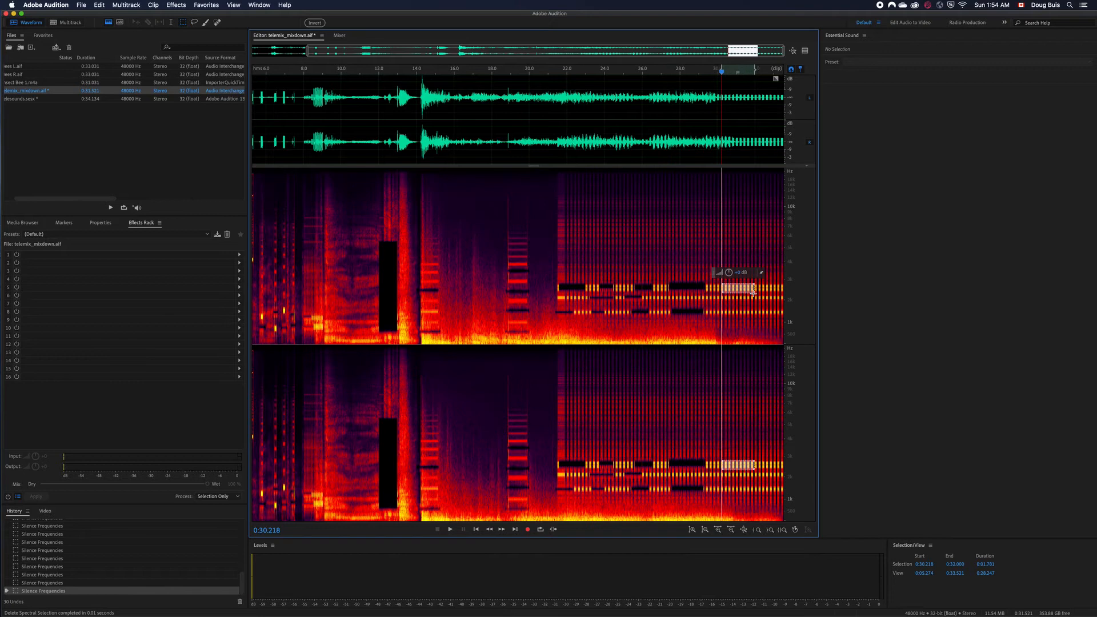
pyautogui.press('Delete')
pyautogui.moveTo(719, 295); pyautogui.dragTo(750, 314)
pyautogui.press('Delete')
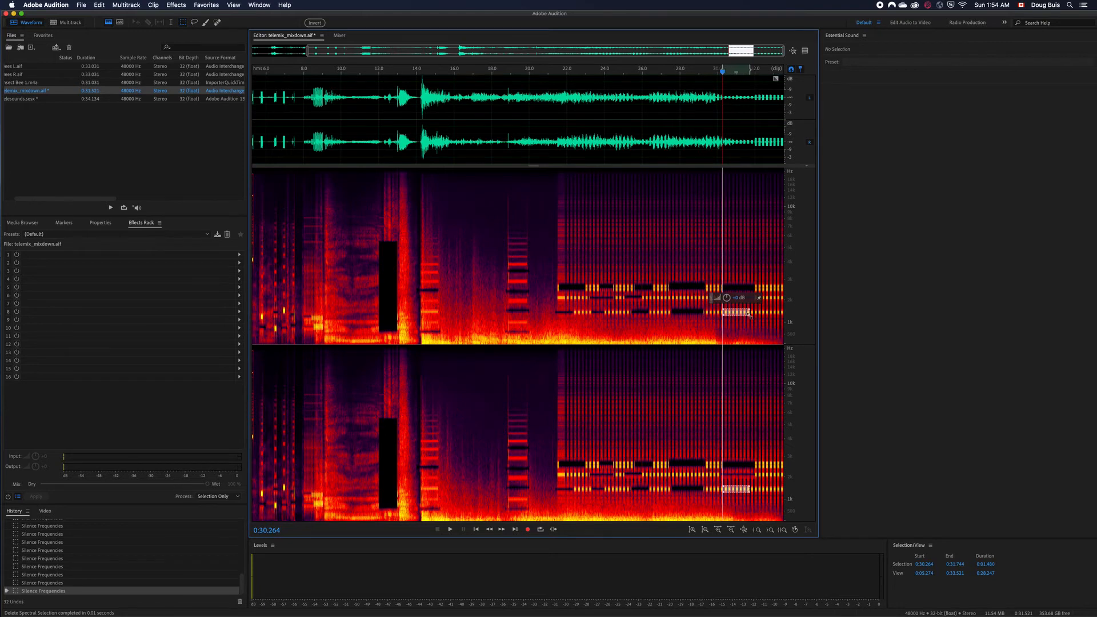
pyautogui.press('Delete')
# - Play the edited mix back to its end to check the tone removals
pyautogui.moveTo(725, 73); pyautogui.dragTo(126, 115)
pyautogui.press('space')
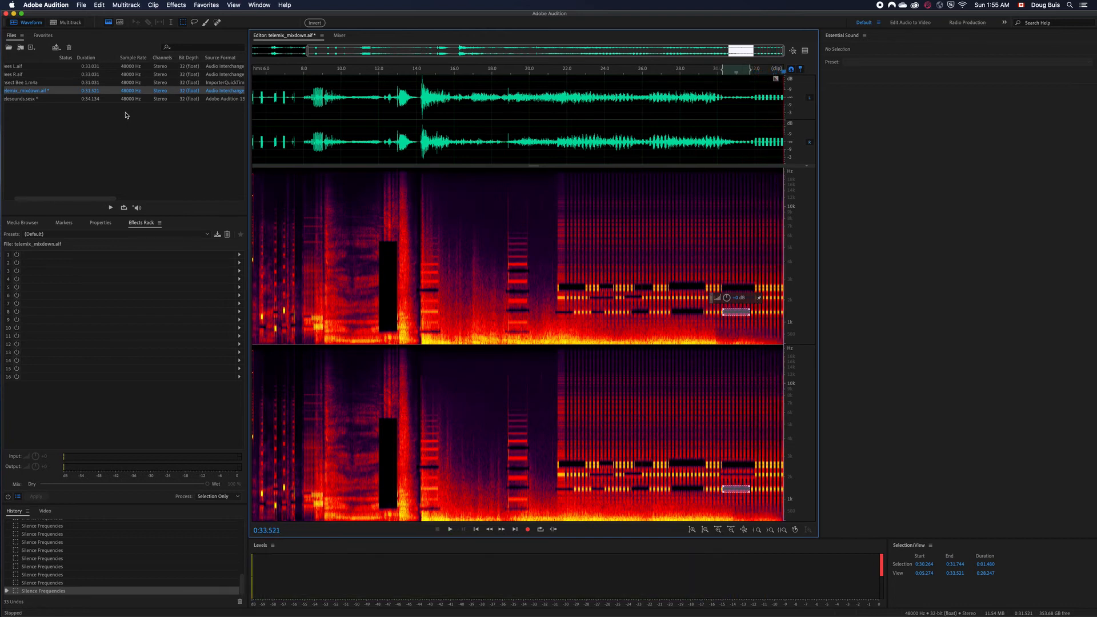
pyautogui.press('space')
pyautogui.press('space')
pyautogui.click(755, 50)
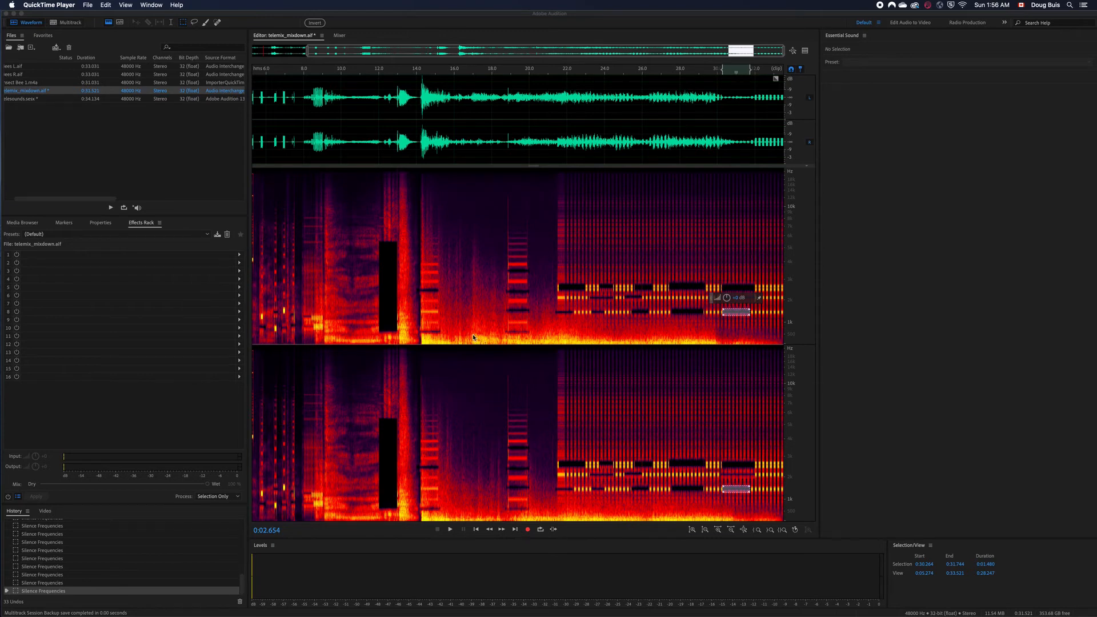
# - Delete the small low tone at about 6.4 seconds and try to delete the bright low tone from about 8.5 to 9.1 seconds
pyautogui.moveTo(287, 305); pyautogui.dragTo(278, 332)
pyautogui.press('Delete')
pyautogui.press('Delete')
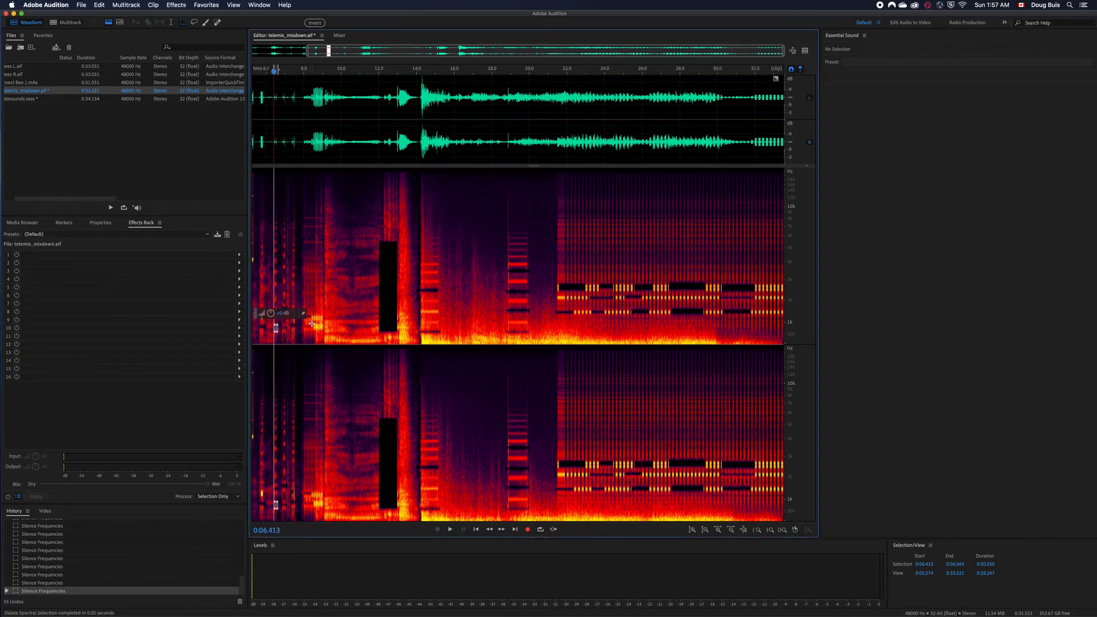
pyautogui.moveTo(313, 322); pyautogui.dragTo(323, 330)
pyautogui.press('Delete')
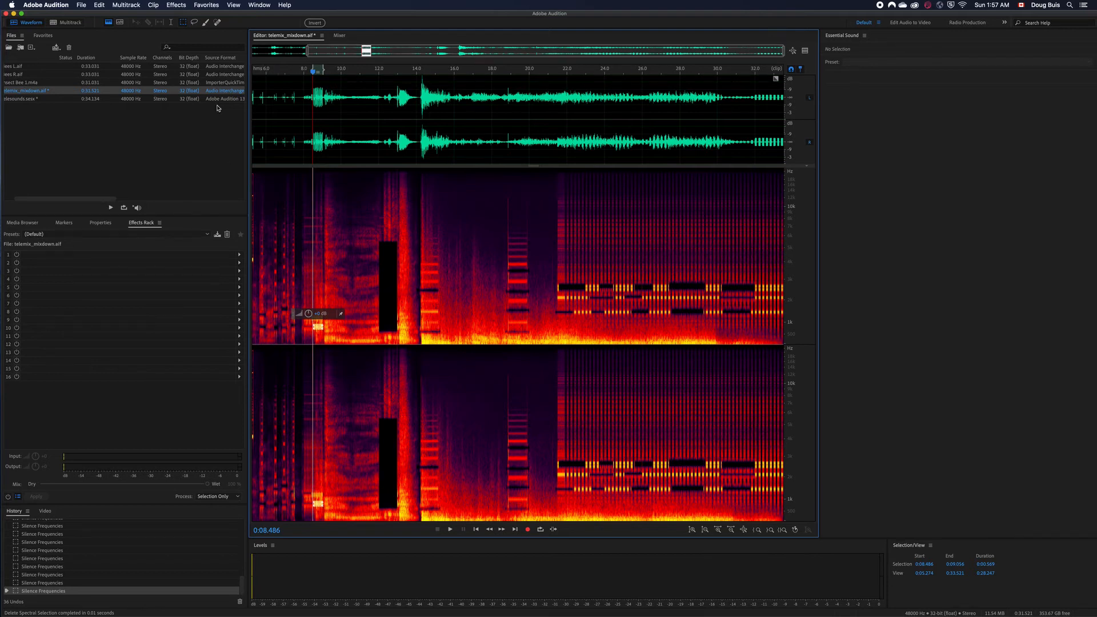
# - Delete the small high-frequency tones at about 4.9 to 5.1 seconds and about 2.9 to 3.4 seconds
pyautogui.moveTo(307, 52); pyautogui.dragTo(228, 56)
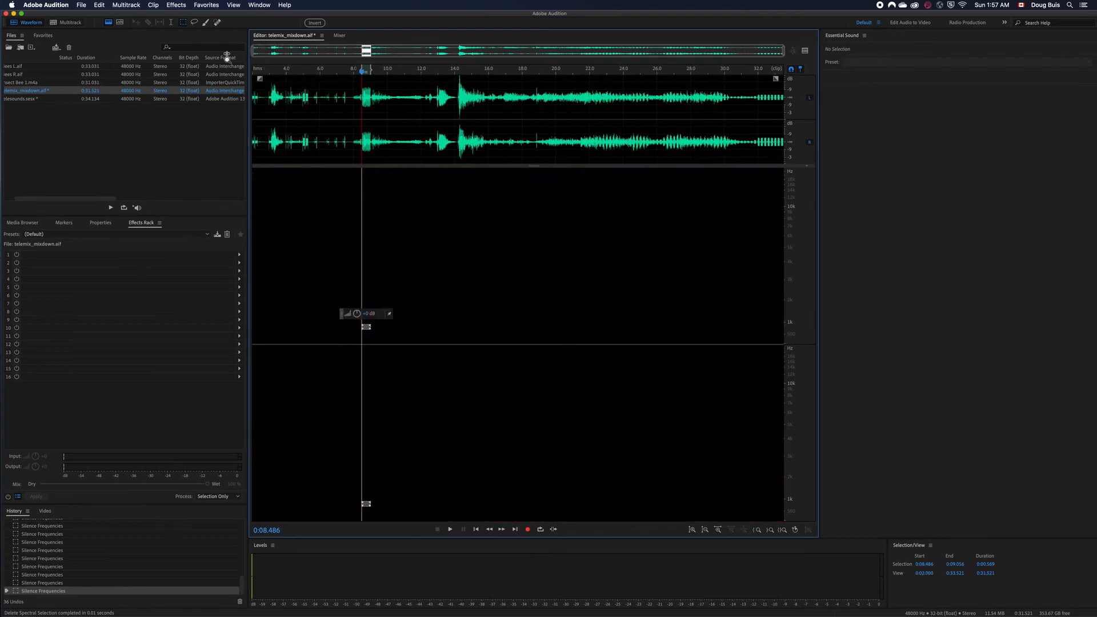
pyautogui.moveTo(301, 257); pyautogui.dragTo(309, 261)
pyautogui.press('Delete')
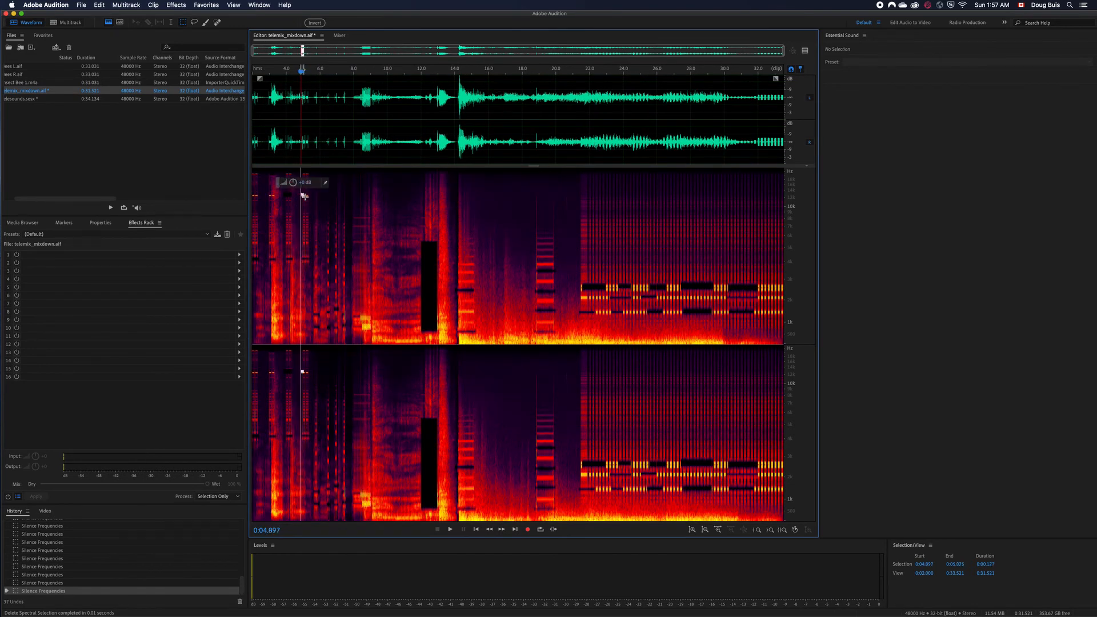
pyautogui.press('Delete')
pyautogui.click(268, 196)
pyautogui.moveTo(268, 196); pyautogui.dragTo(276, 200)
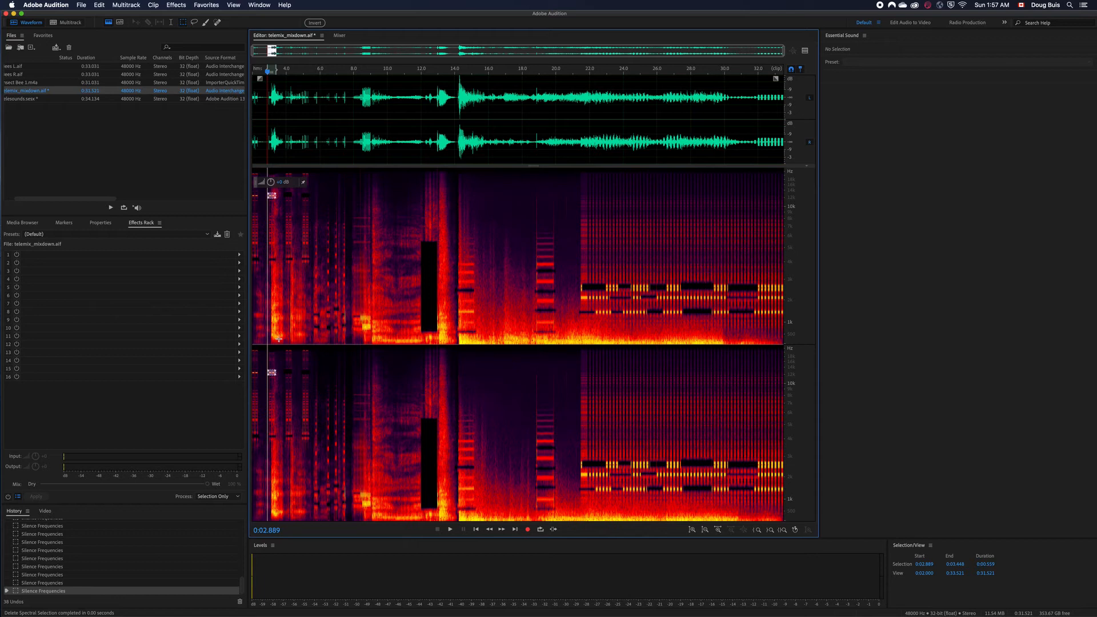
# - Delete the bright low tone from about 8.4 to 9.1 seconds
pyautogui.moveTo(357, 314); pyautogui.dragTo(371, 329)
pyautogui.press('Delete')
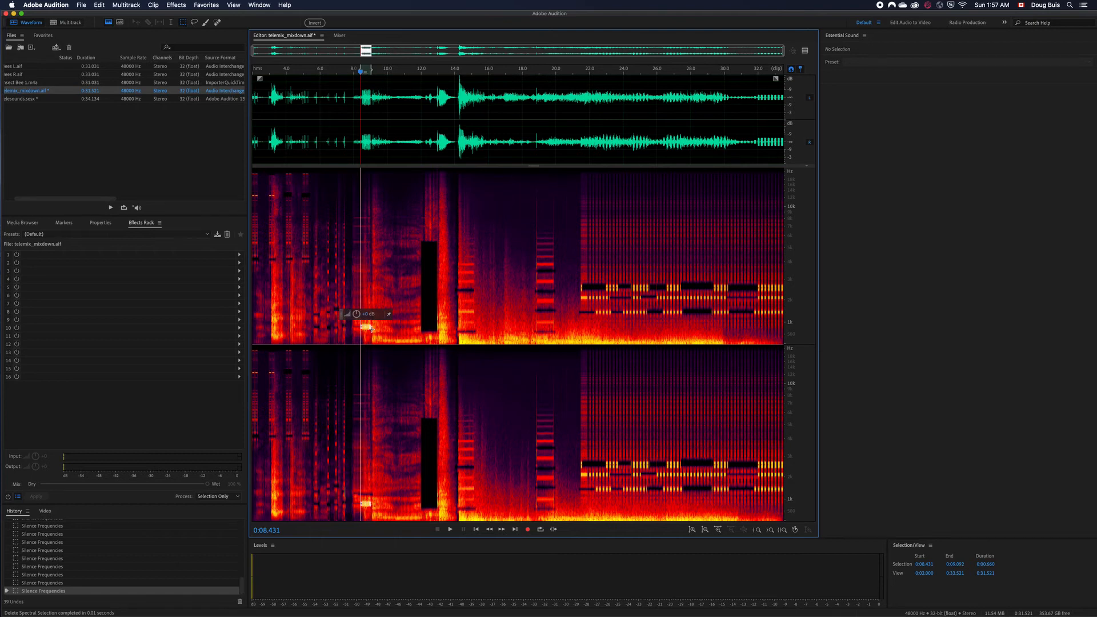
pyautogui.press('Delete')
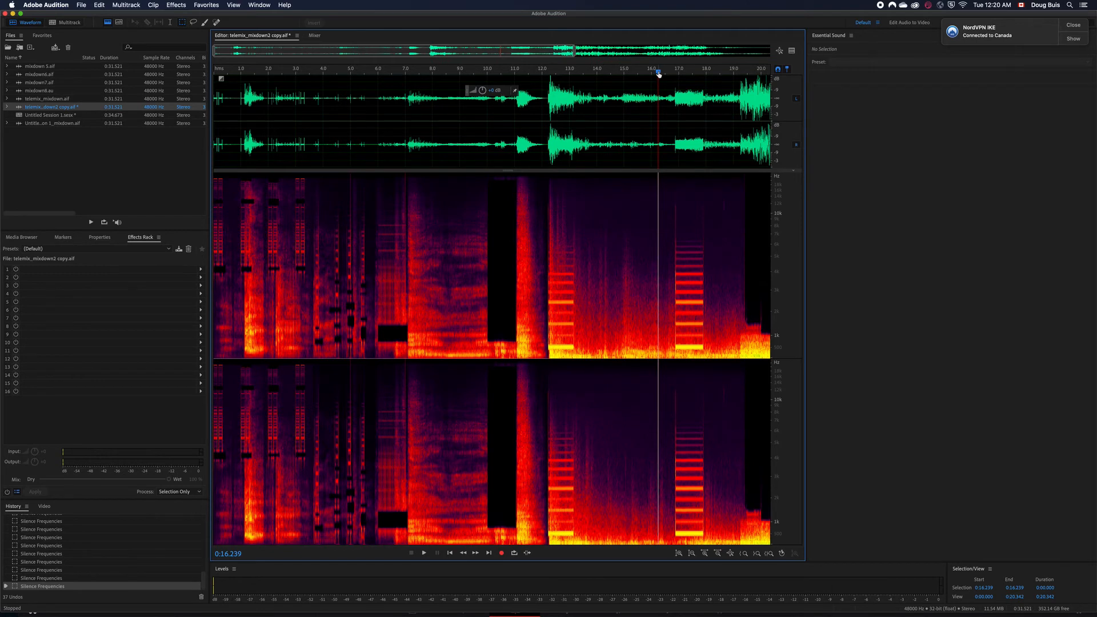
# - Play telemix_mixdown2 copy.aif from its beginning to hear the edited version
pyautogui.moveTo(658, 75); pyautogui.dragTo(206, 87)
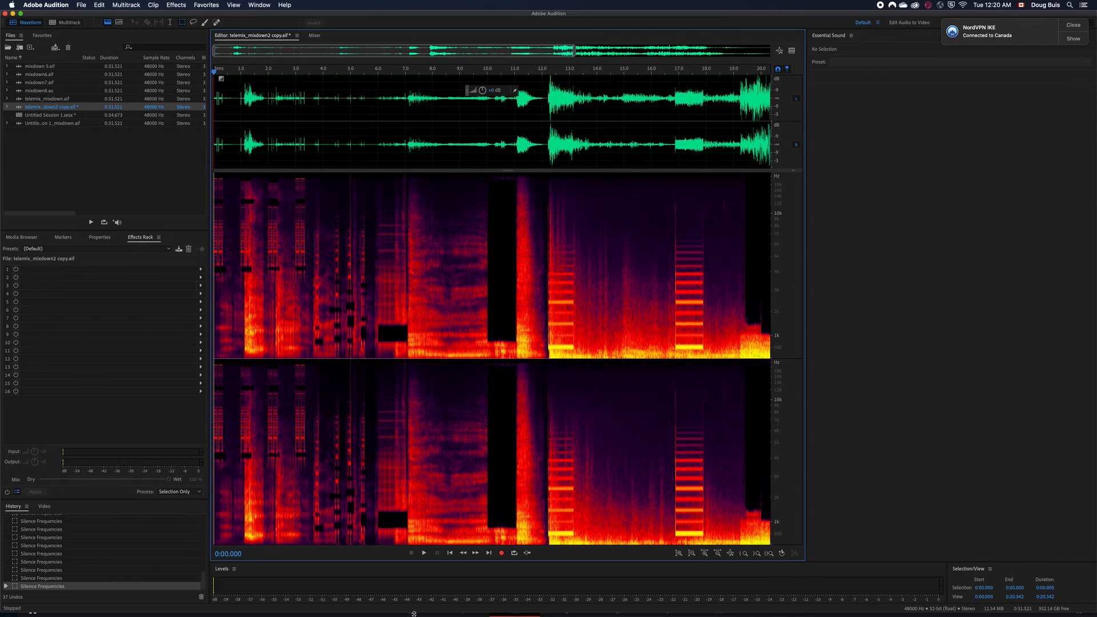
pyautogui.moveTo(566, 53); pyautogui.dragTo(522, 57)
pyautogui.press('space')
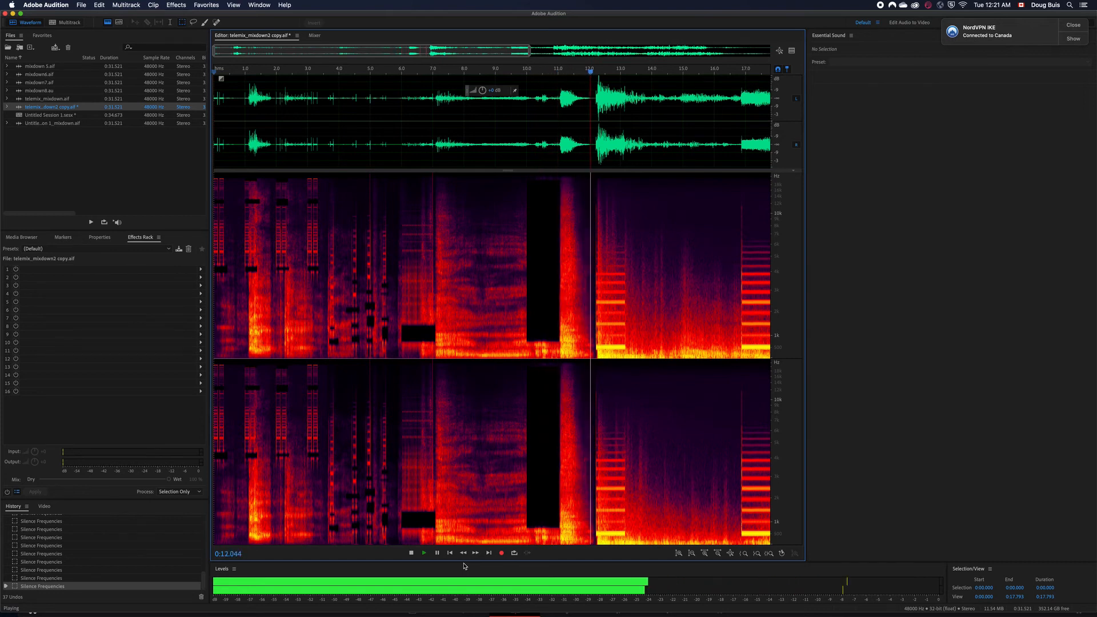
pyautogui.press('space')
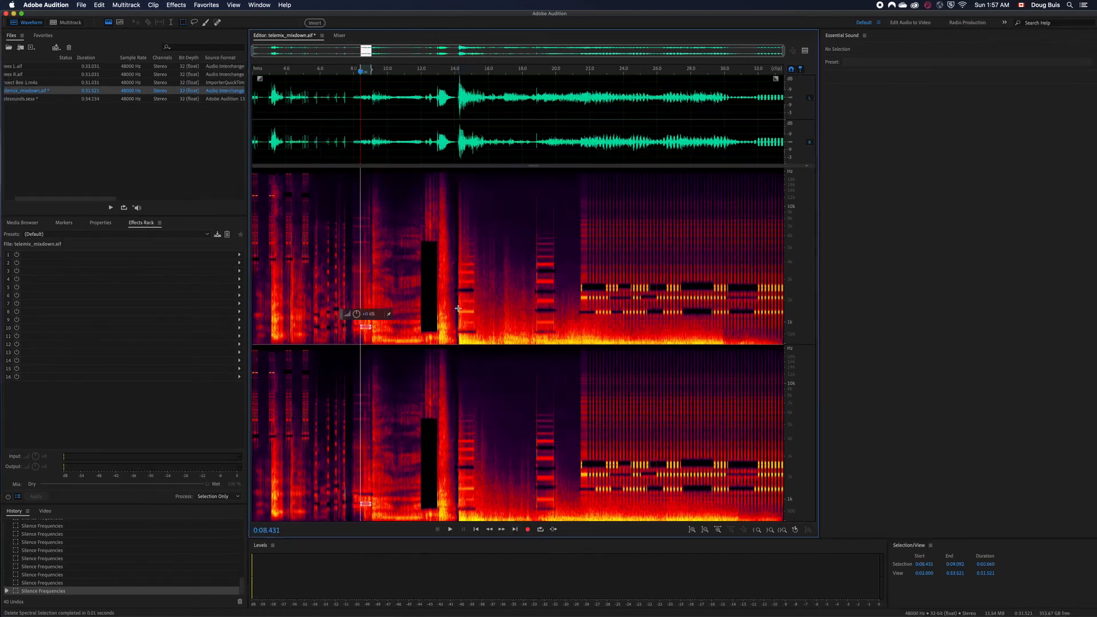
# - Delete another tone band at about 14.2 to 15.2 seconds and the remaining bright harmonic bands between about 18.8 and 20.0 seconds
pyautogui.moveTo(459, 279); pyautogui.dragTo(554, 304)
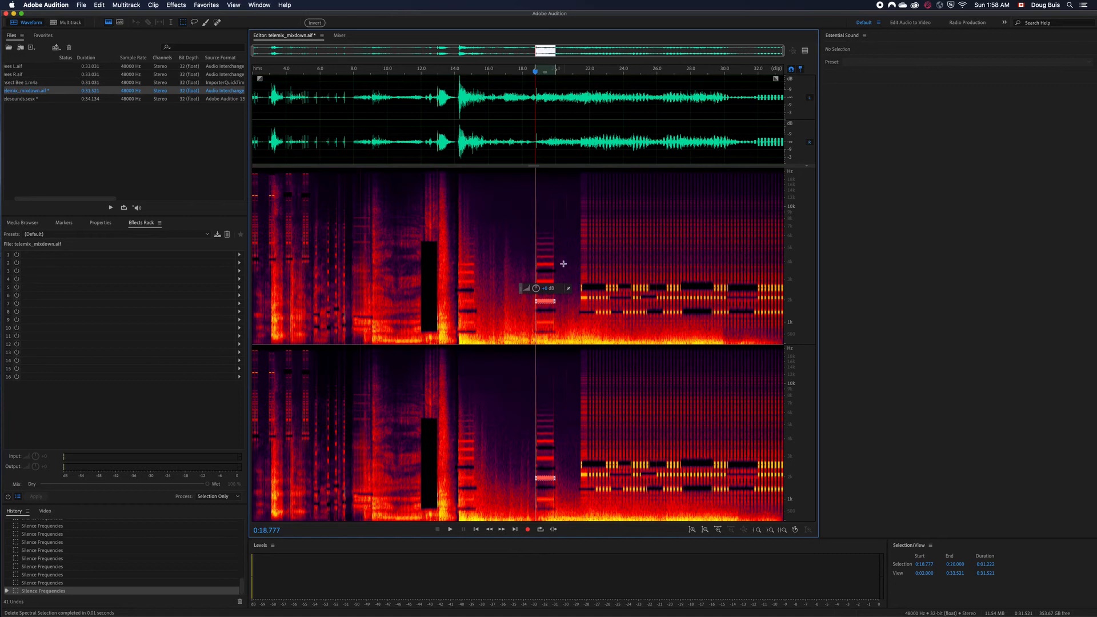
pyautogui.moveTo(535, 263)
pyautogui.mouseDown()
pyautogui.moveTo(554, 267)
pyautogui.moveTo(555, 304)
pyautogui.moveTo(790, 300)
pyautogui.mouseUp()
pyautogui.press('Delete')
pyautogui.press('Delete')
pyautogui.press('Delete')
# - Delete the remaining parts of the three bright pulsing tone rows from about 21.5 seconds to the file's end, the lowest from 22.0 seconds
pyautogui.press('Delete')
pyautogui.moveTo(579, 283); pyautogui.dragTo(785, 290)
pyautogui.press('Delete')
pyautogui.moveTo(589, 307); pyautogui.dragTo(791, 315)
pyautogui.press('Delete')
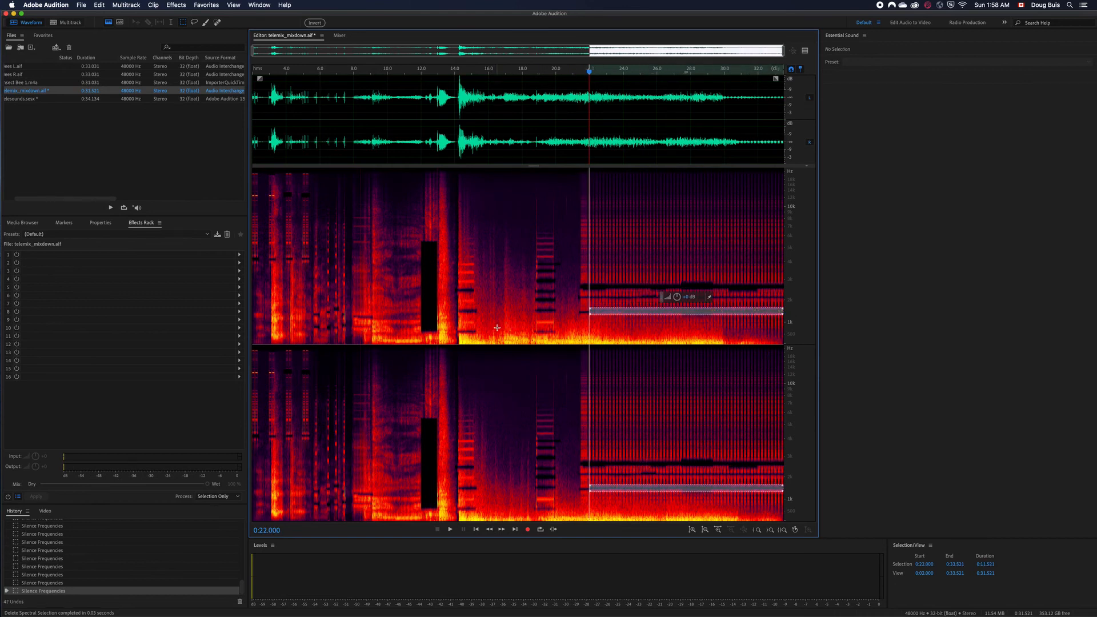
# - Amplify the low frequencies between about 16.7 and 19.6 seconds and play the result from about 14.2 seconds
pyautogui.moveTo(500, 324); pyautogui.dragTo(548, 314)
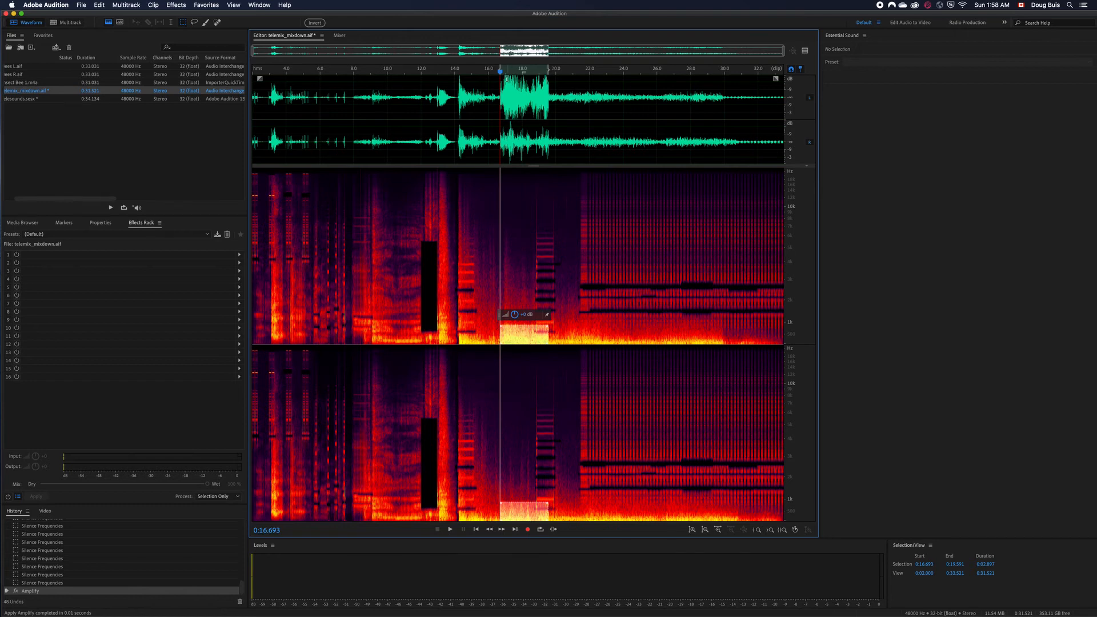
pyautogui.moveTo(502, 74); pyautogui.dragTo(497, 75)
pyautogui.click(526, 181)
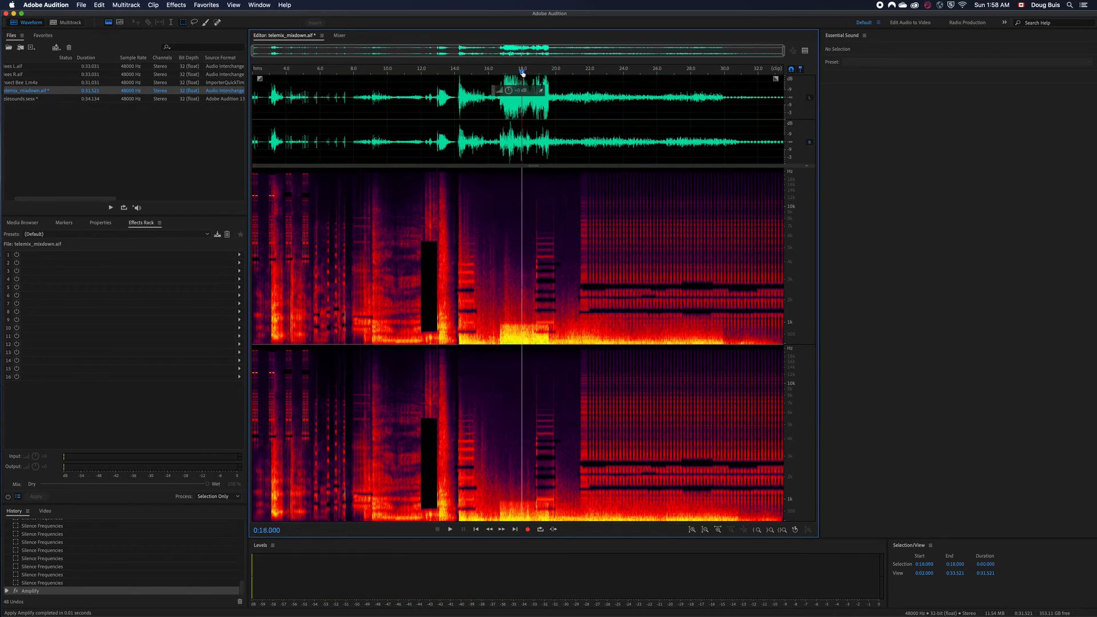
pyautogui.moveTo(522, 72); pyautogui.dragTo(458, 75)
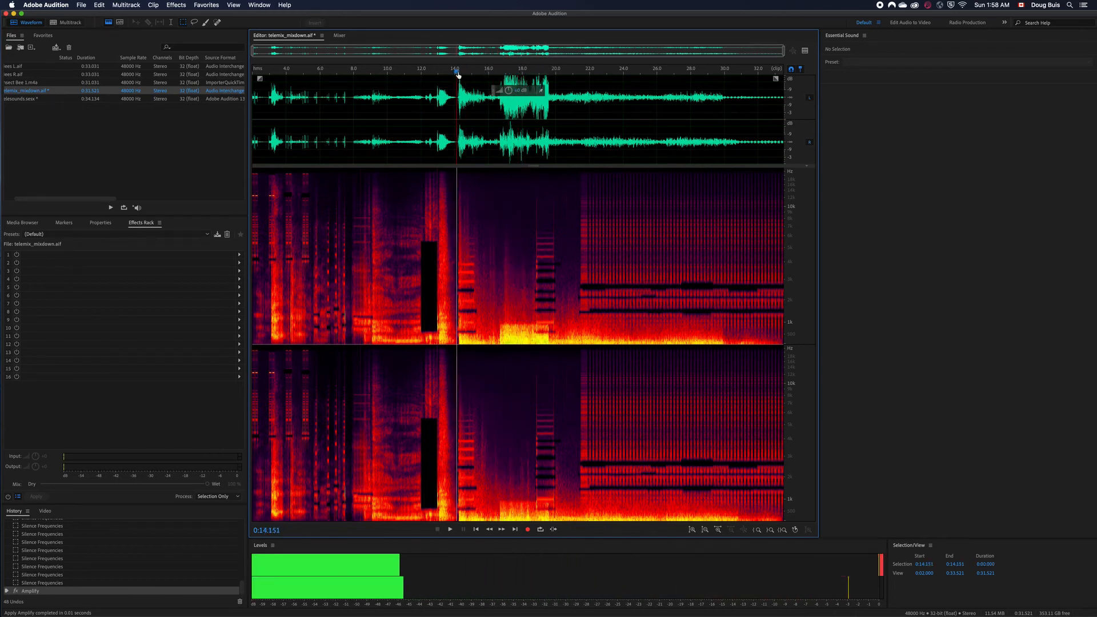
pyautogui.press('space')
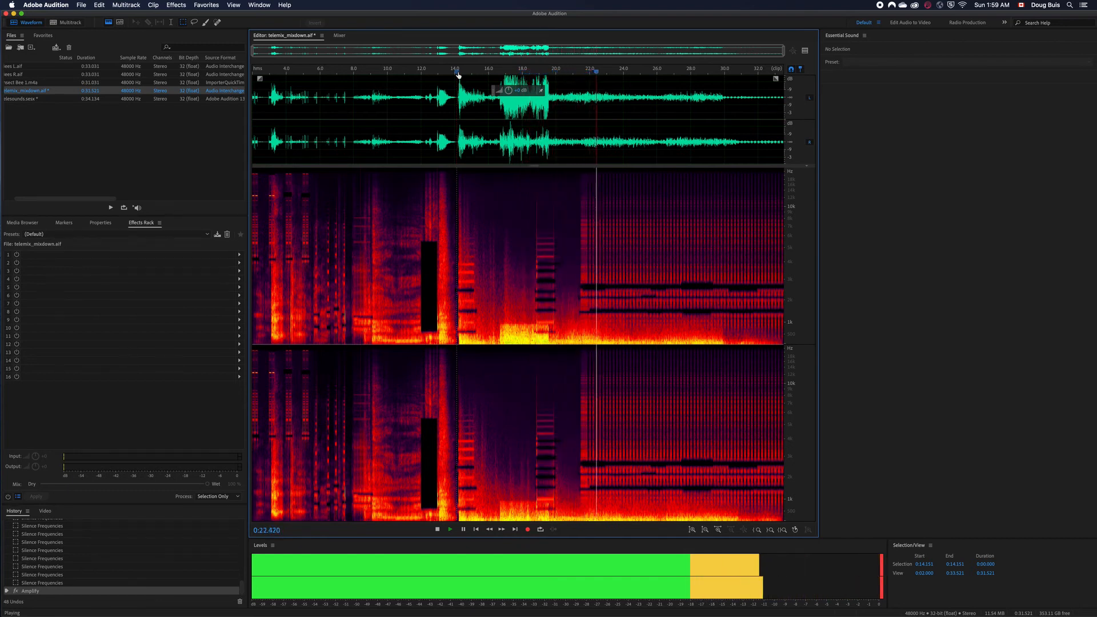
pyautogui.press('space')
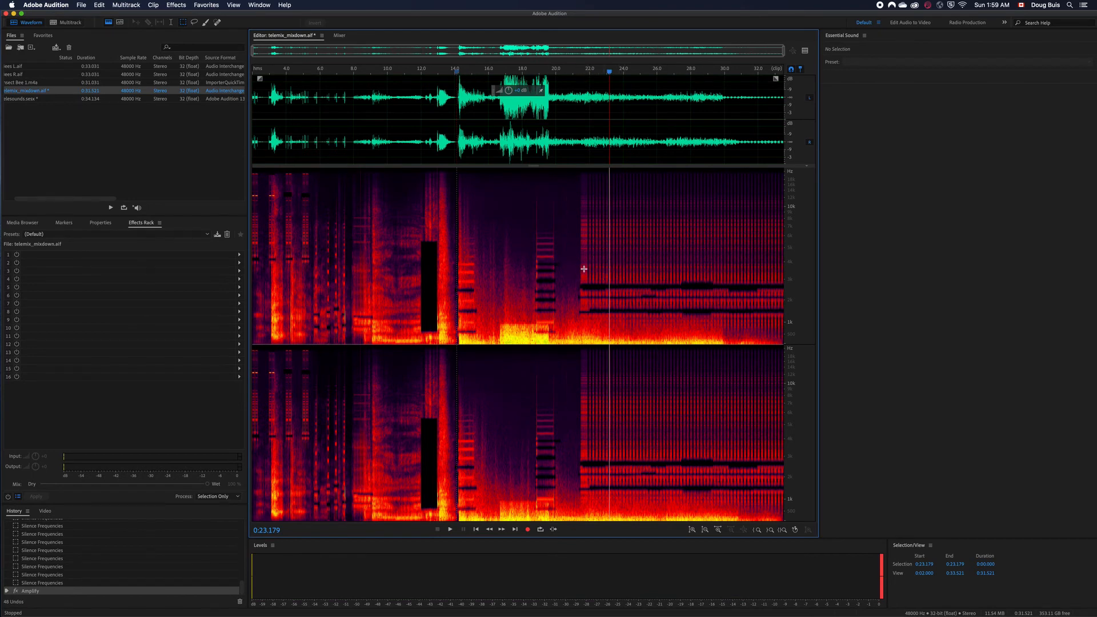
# - Delete the frequency strips just above the upper silenced row and between the lower silenced rows, from about 21.4 seconds to the end
pyautogui.moveTo(579, 271); pyautogui.dragTo(786, 285)
pyautogui.press('Delete')
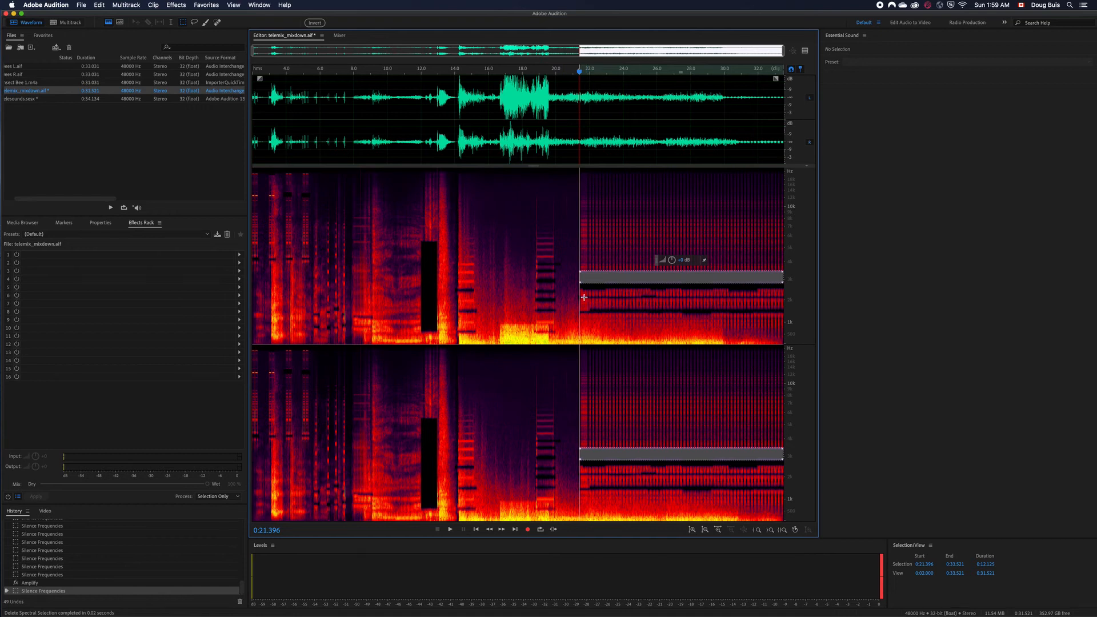
pyautogui.moveTo(578, 297); pyautogui.dragTo(784, 308)
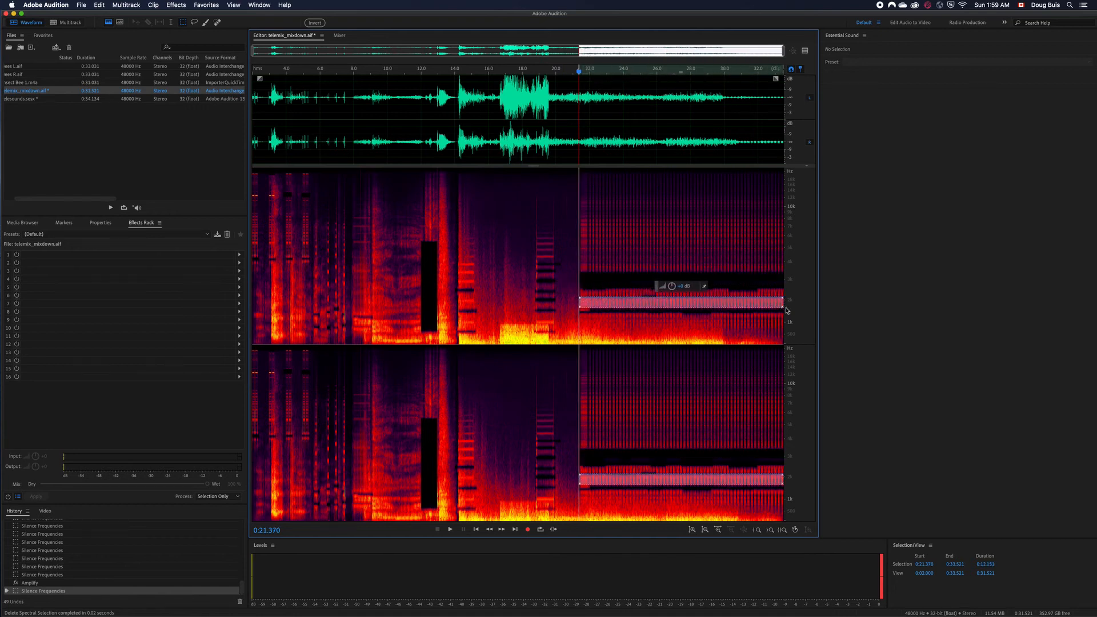
pyautogui.press('Delete')
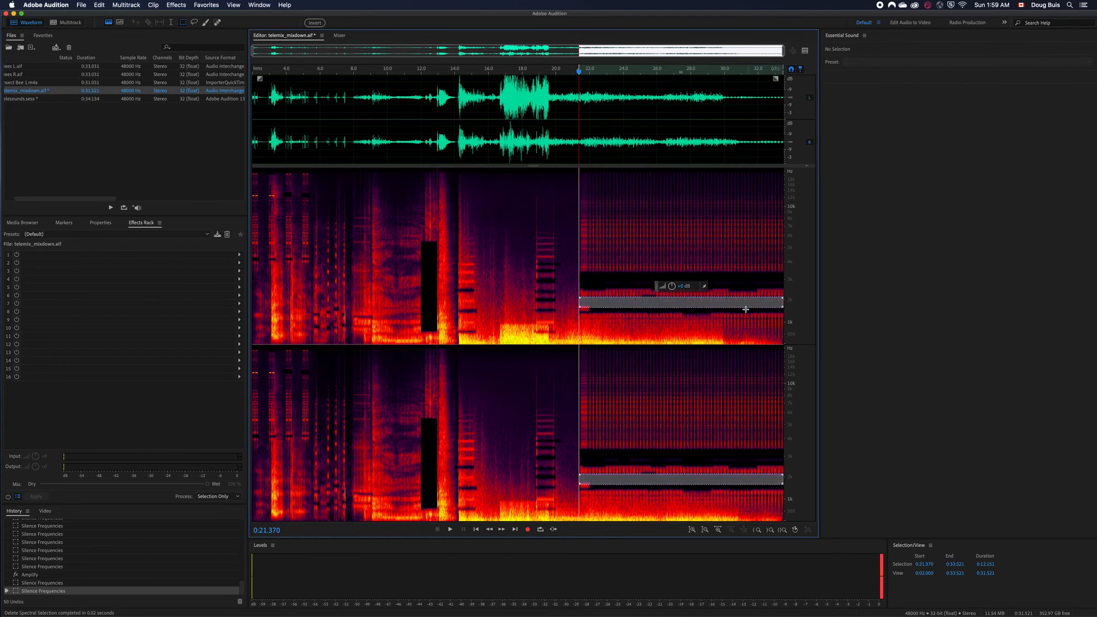
# - Play the mix from about 20.9 seconds to check the silenced pulsing section
pyautogui.click(752, 281)
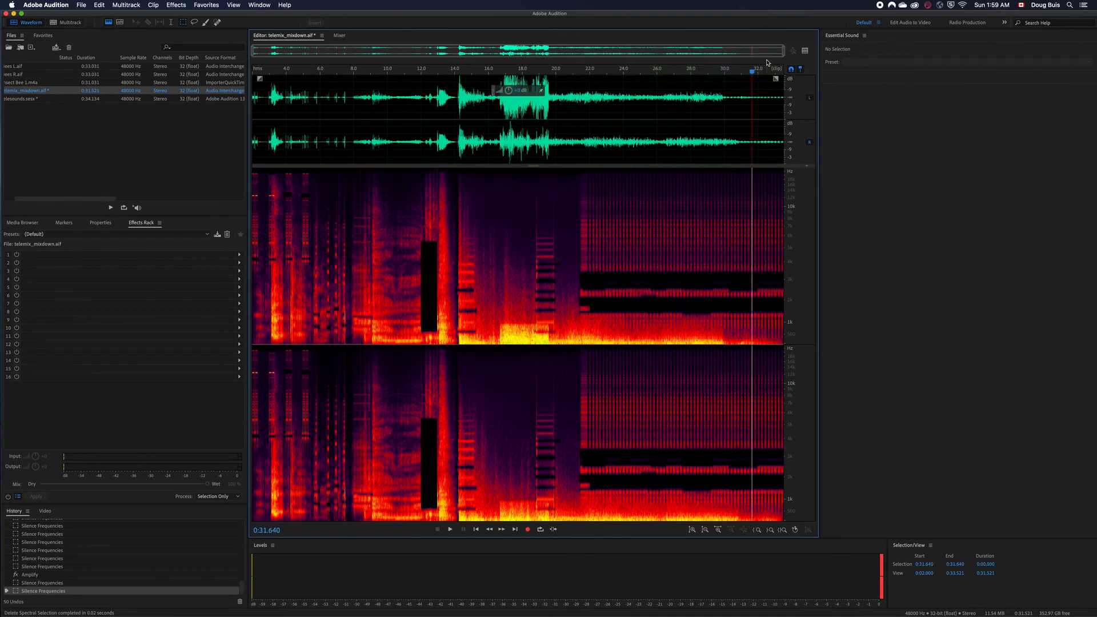
pyautogui.press('space')
pyautogui.click(572, 129)
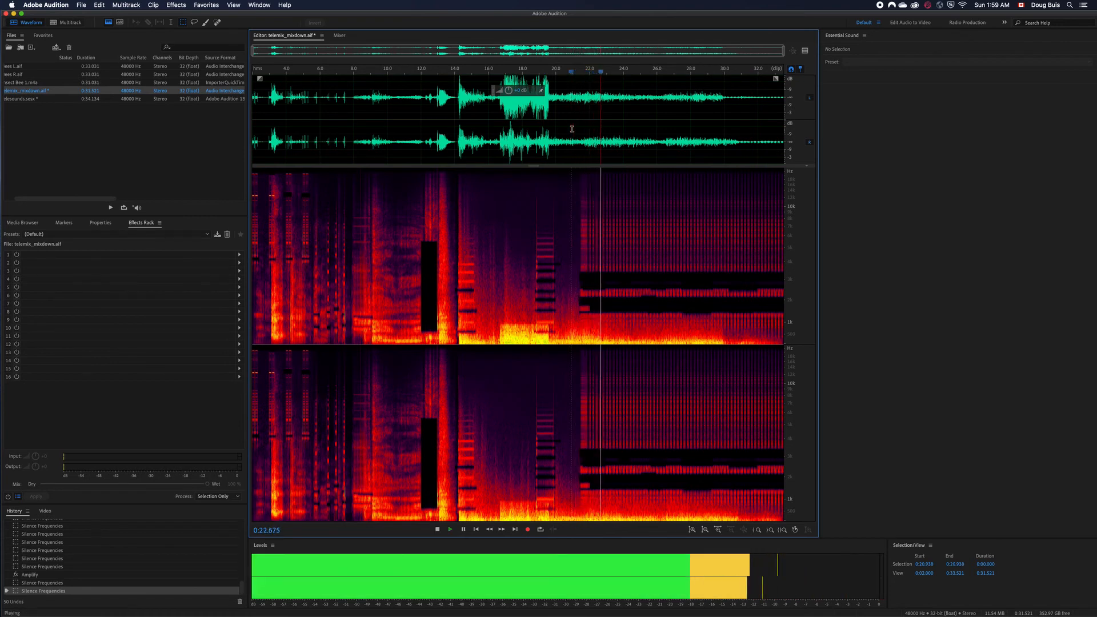
pyautogui.press('space')
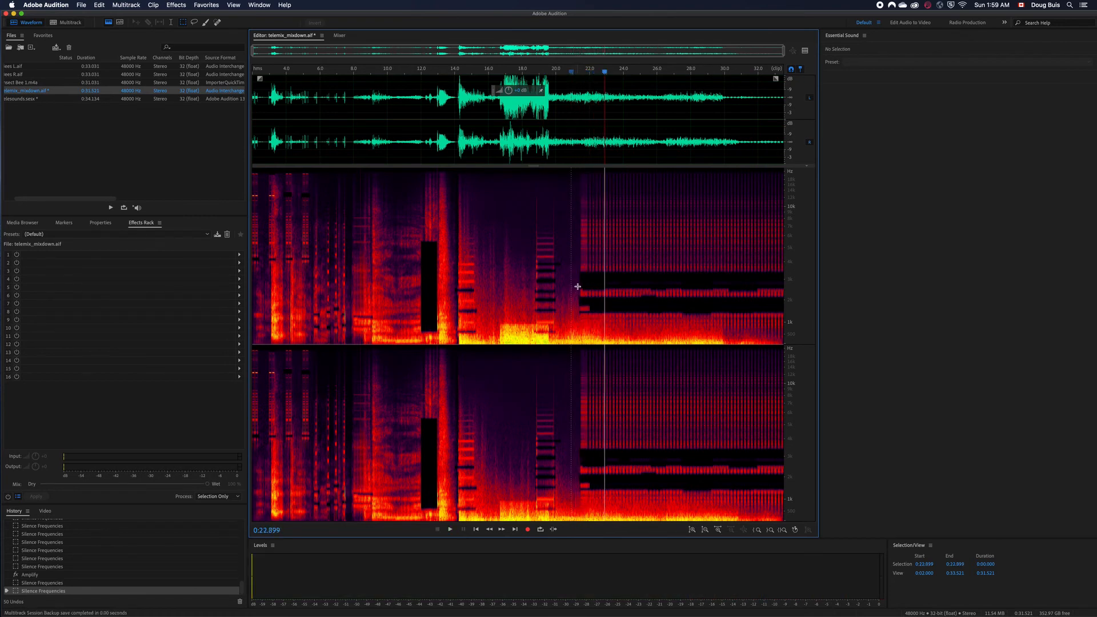
# - Delete the leftover pulsing strip between the silenced bands from about 21.3 seconds to the end and listen to the result
pyautogui.moveTo(577, 286); pyautogui.dragTo(789, 301)
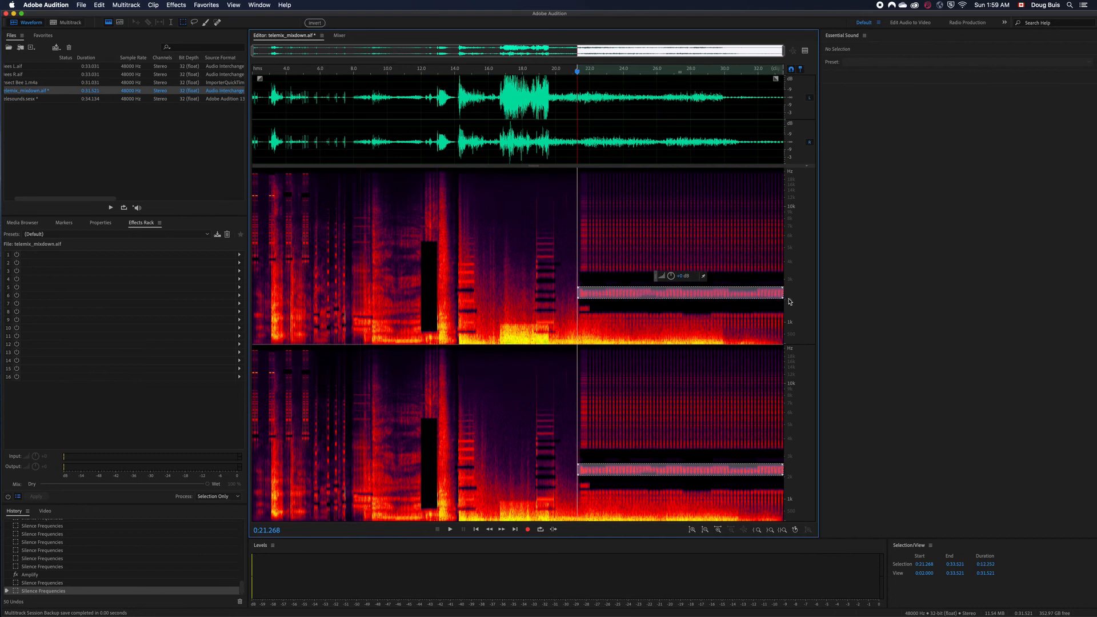
pyautogui.press('Delete')
pyautogui.press('space')
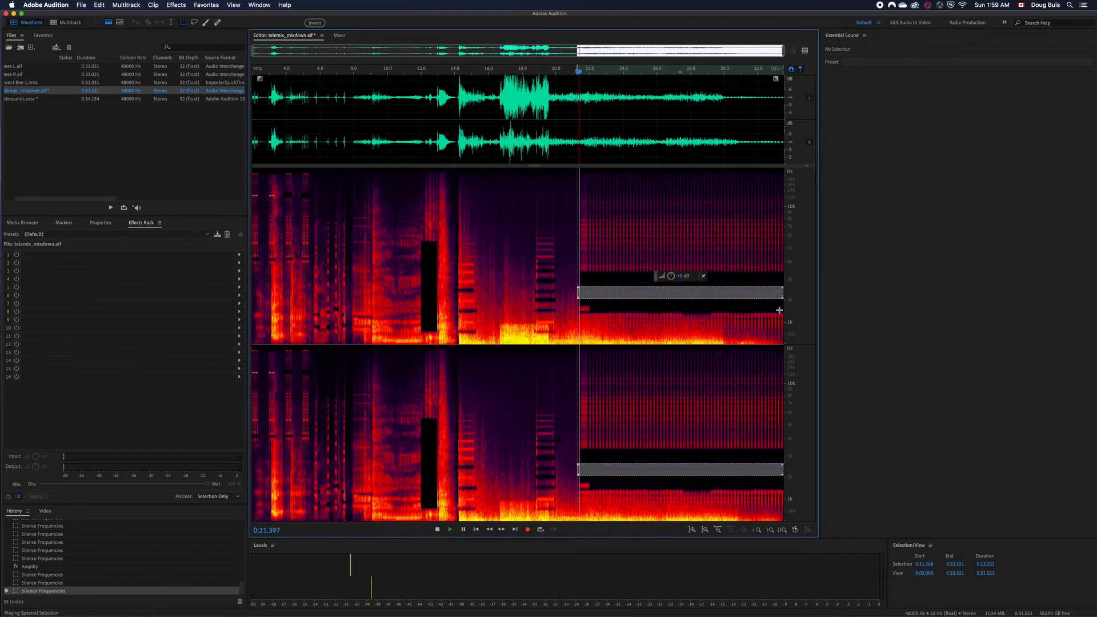
pyautogui.press('space')
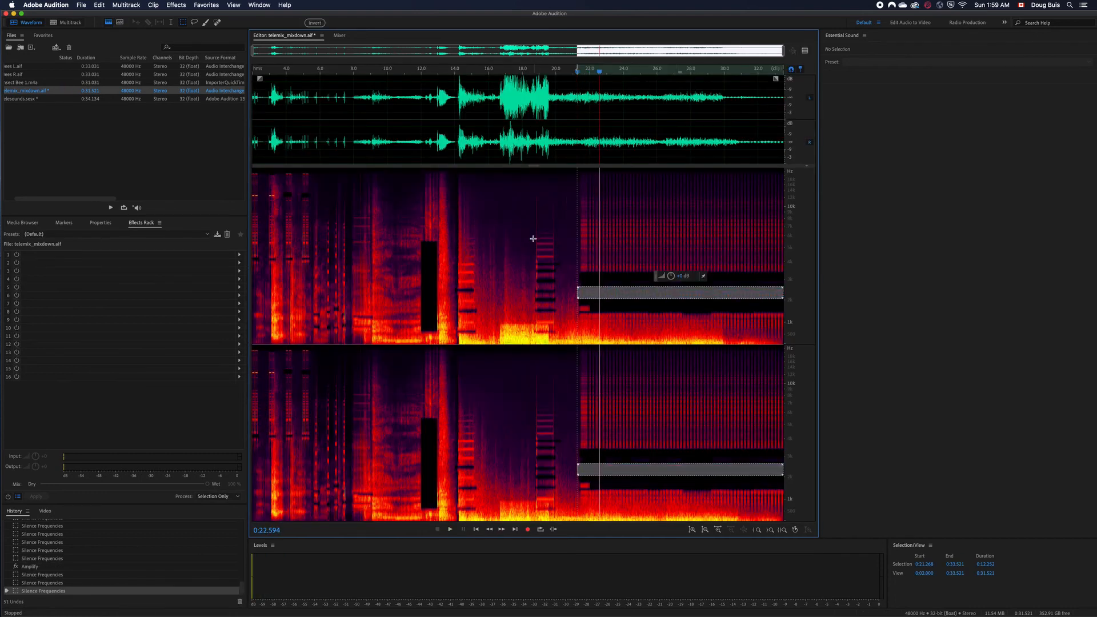
pyautogui.click(557, 201)
pyautogui.press('space')
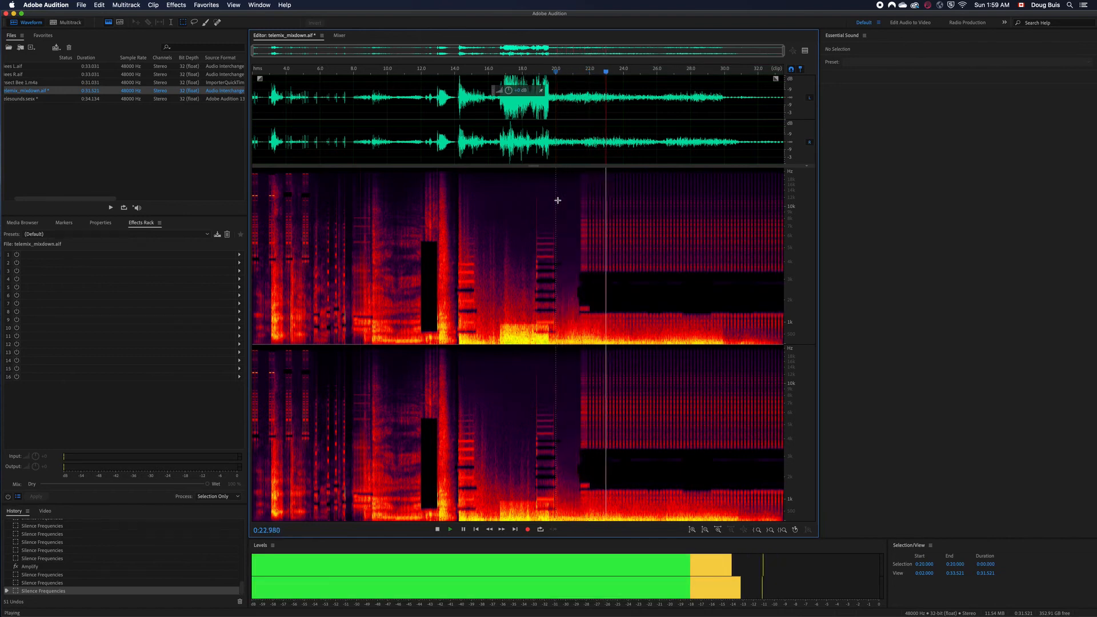
pyautogui.press('space')
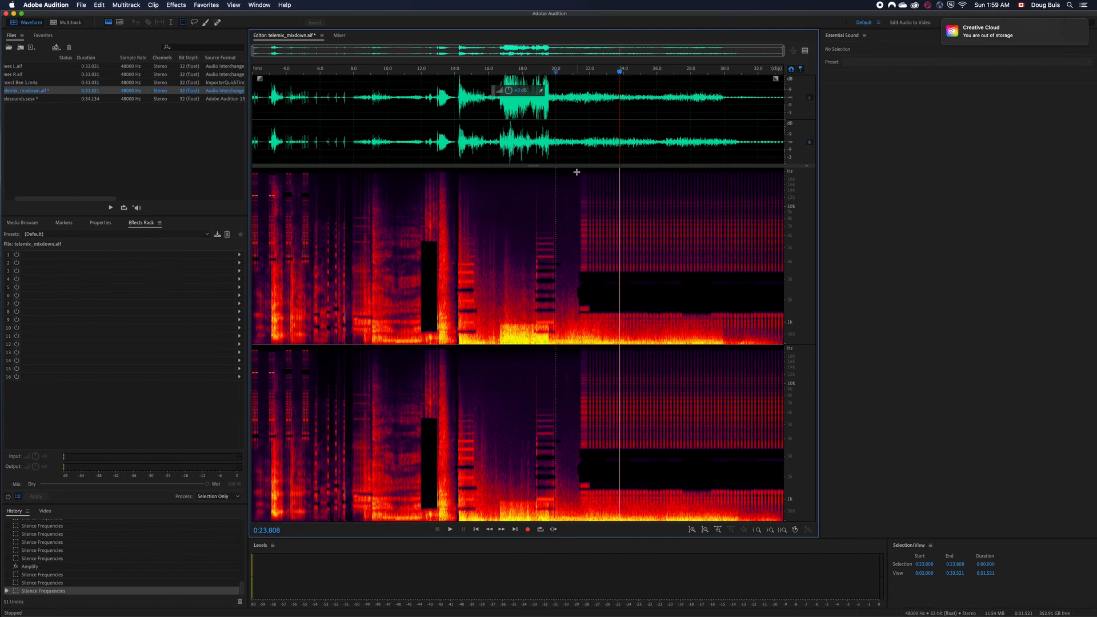
# - Delete all frequencies above the silenced band from about 21.2 seconds to the end and play the mix from about 20.6 seconds
pyautogui.moveTo(576, 172); pyautogui.dragTo(820, 275)
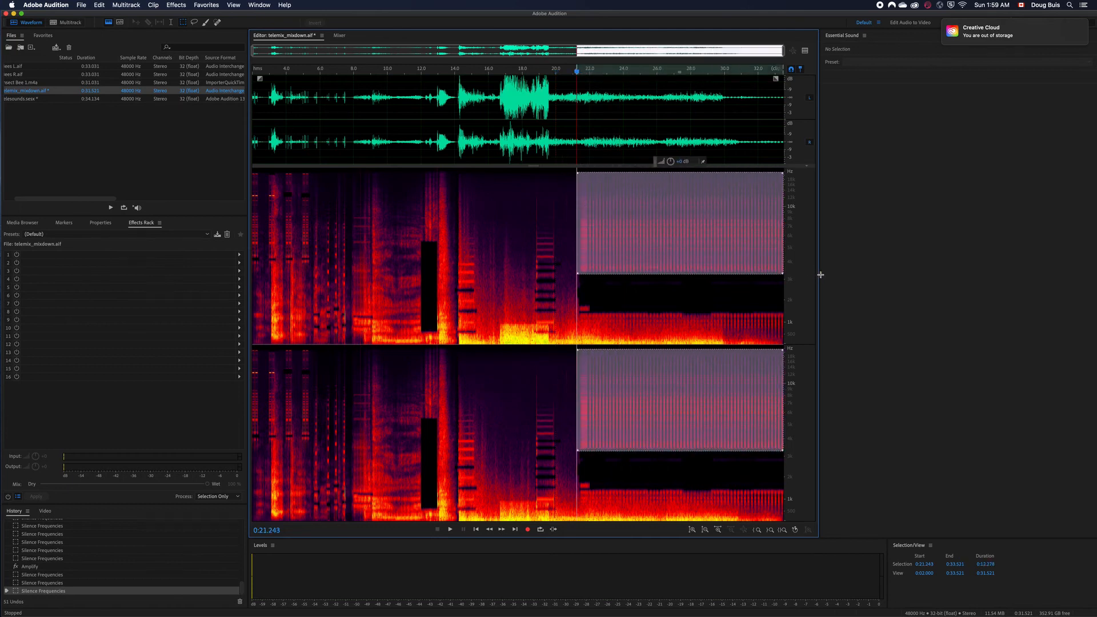
pyautogui.press('Delete')
pyautogui.moveTo(577, 71); pyautogui.dragTo(562, 73)
pyautogui.click(565, 173)
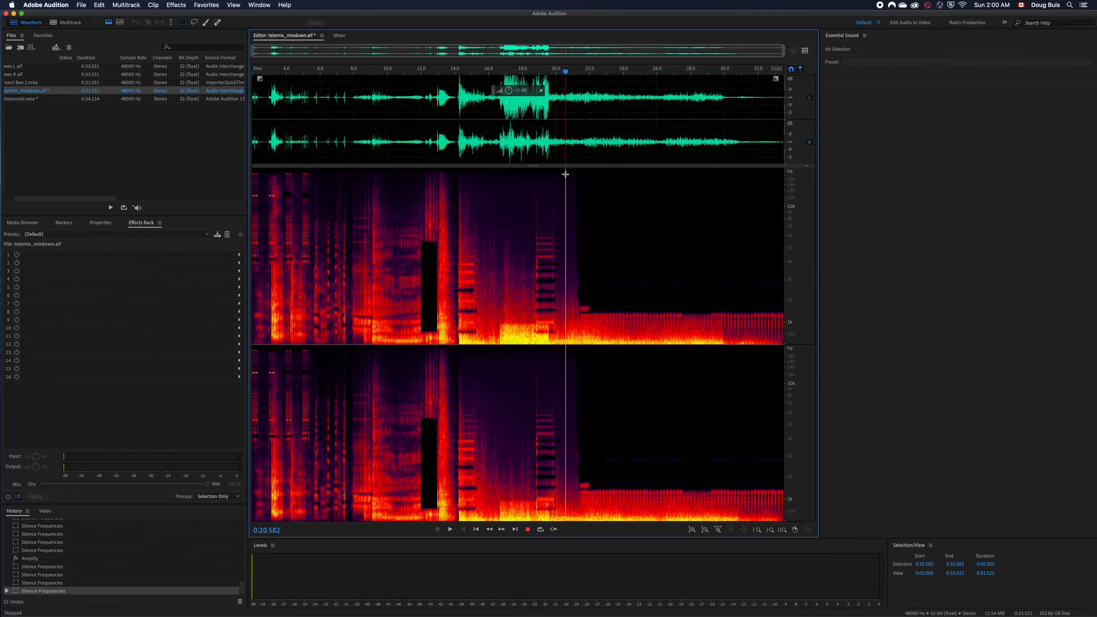
pyautogui.press('space')
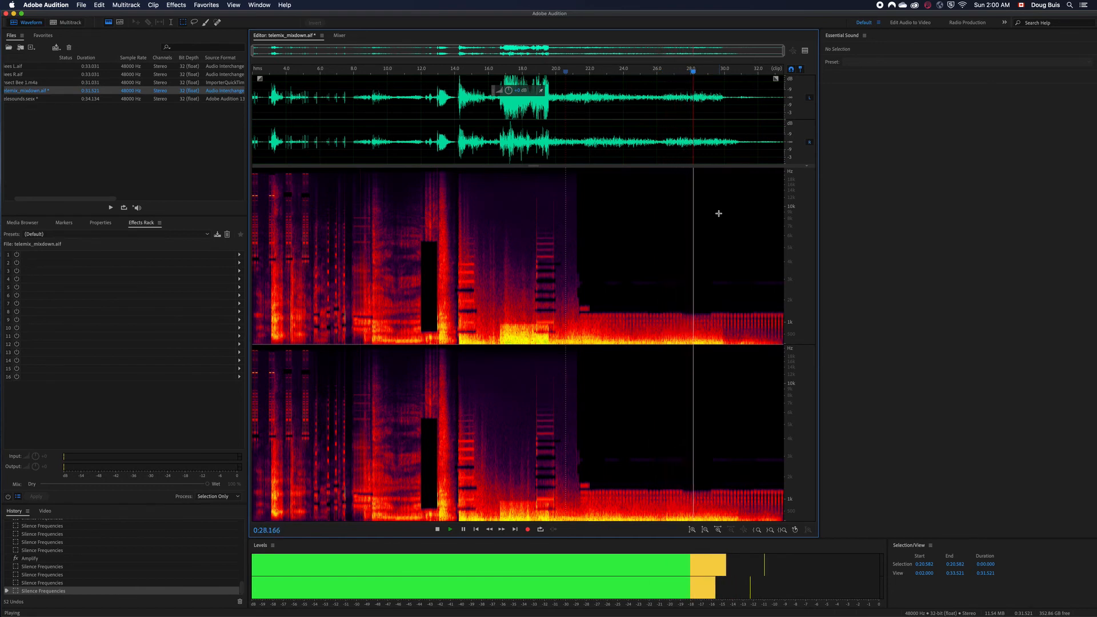
# - Amplify the low frequencies below about 1 kHz from about 19.5 seconds to the end of the mix
pyautogui.click(557, 89)
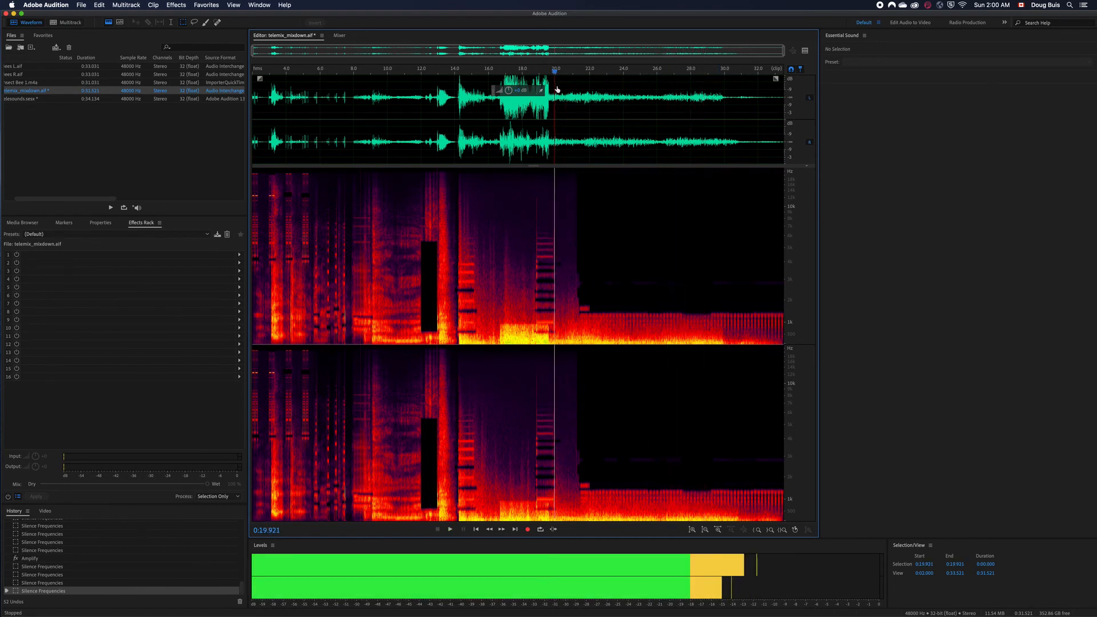
pyautogui.click(558, 91)
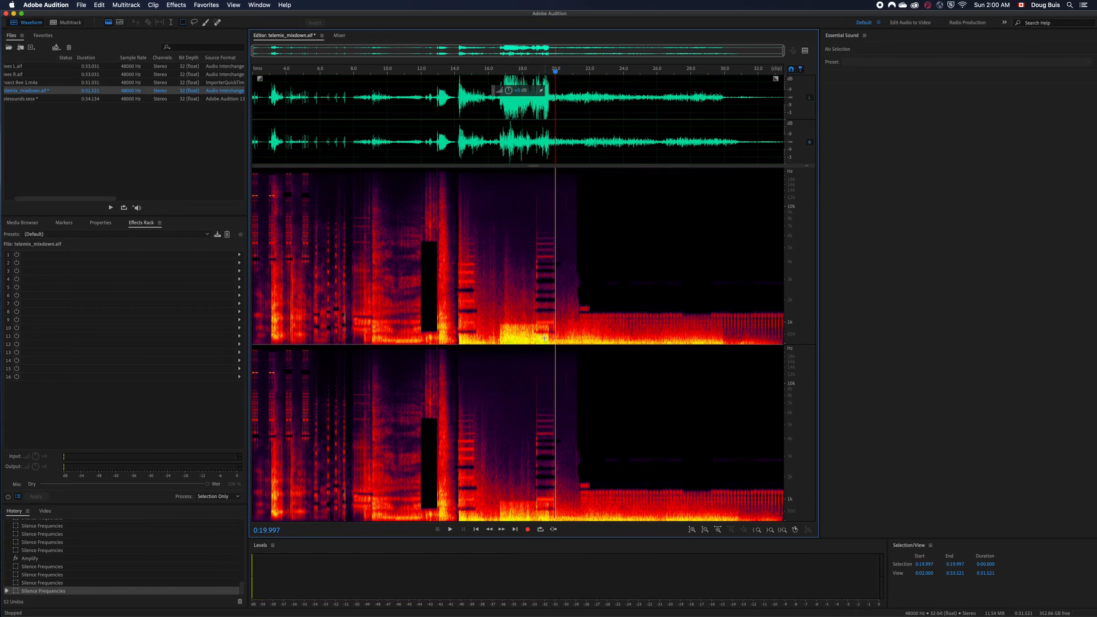
pyautogui.moveTo(546, 324); pyautogui.dragTo(785, 358)
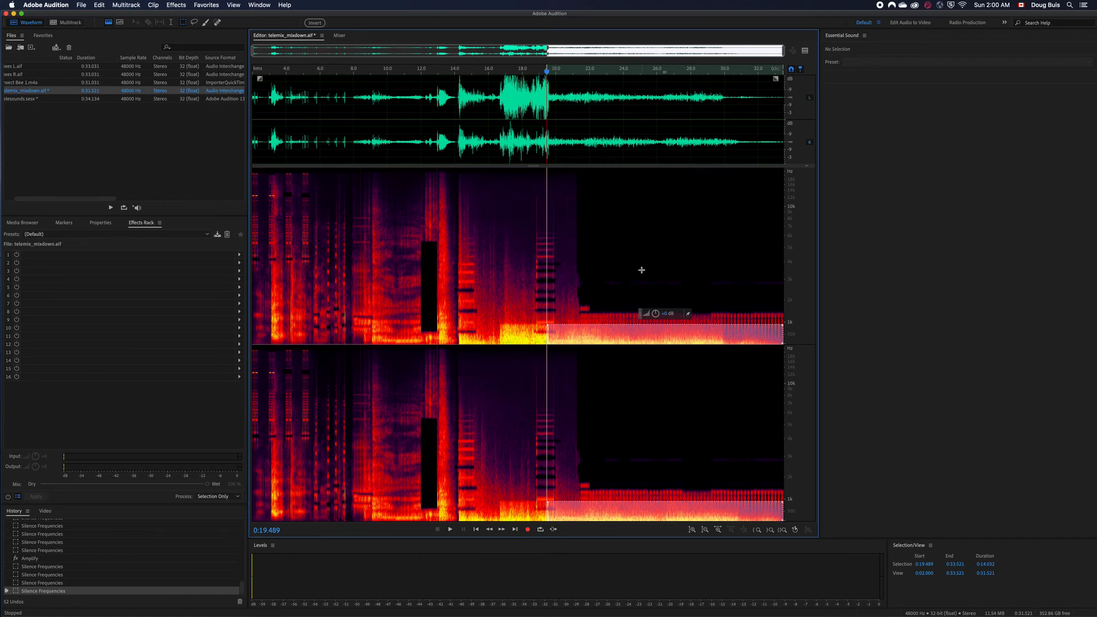
pyautogui.moveTo(668, 314); pyautogui.dragTo(685, 314)
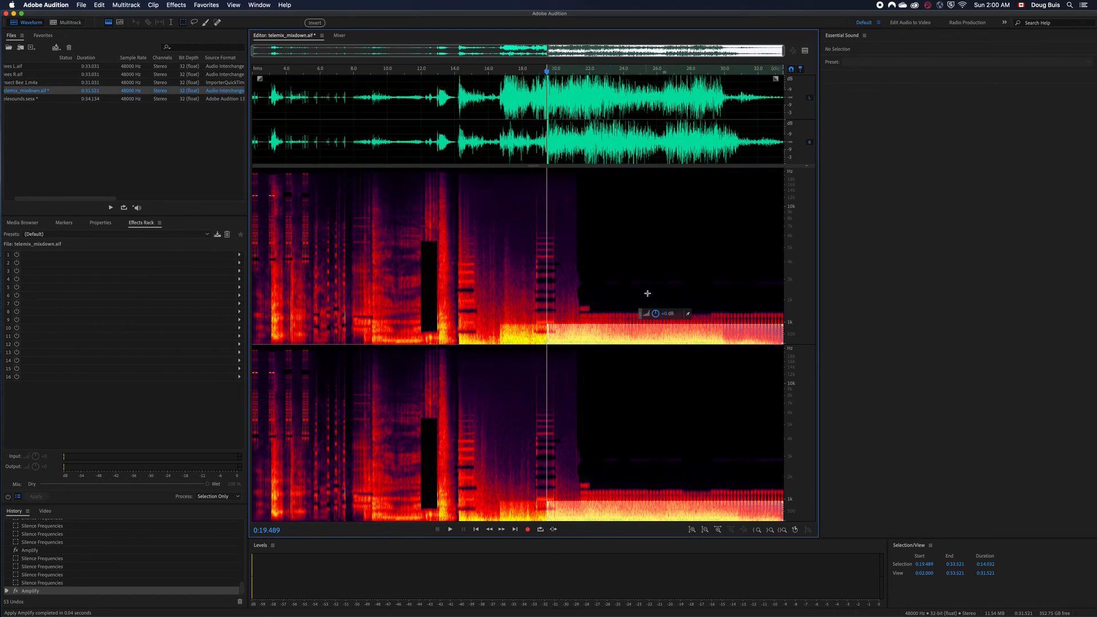
# - Listen to the amplified low-frequency selection, and replay the mix from about 22.2 seconds and from about 12.7 seconds
pyautogui.press('space')
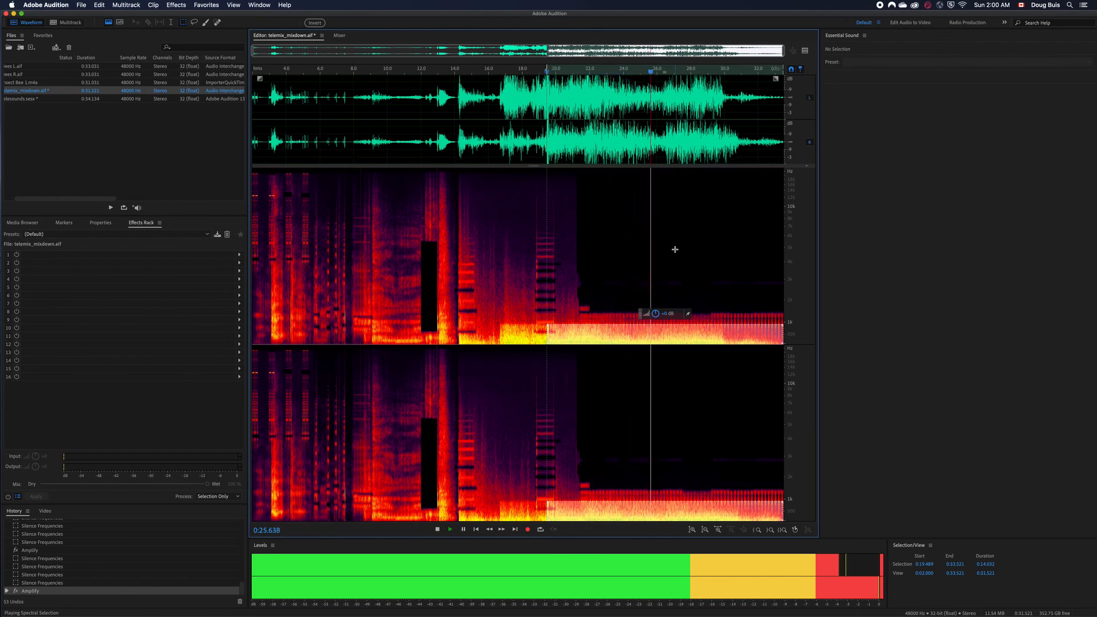
pyautogui.press('space')
pyautogui.click(593, 214)
pyautogui.press('space')
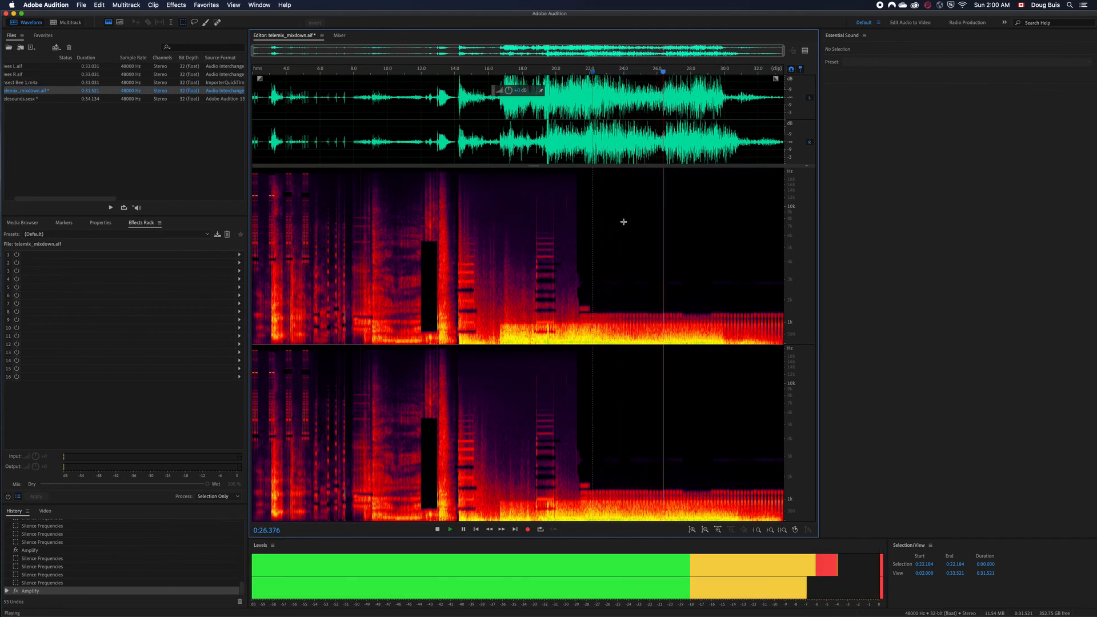
pyautogui.press('space')
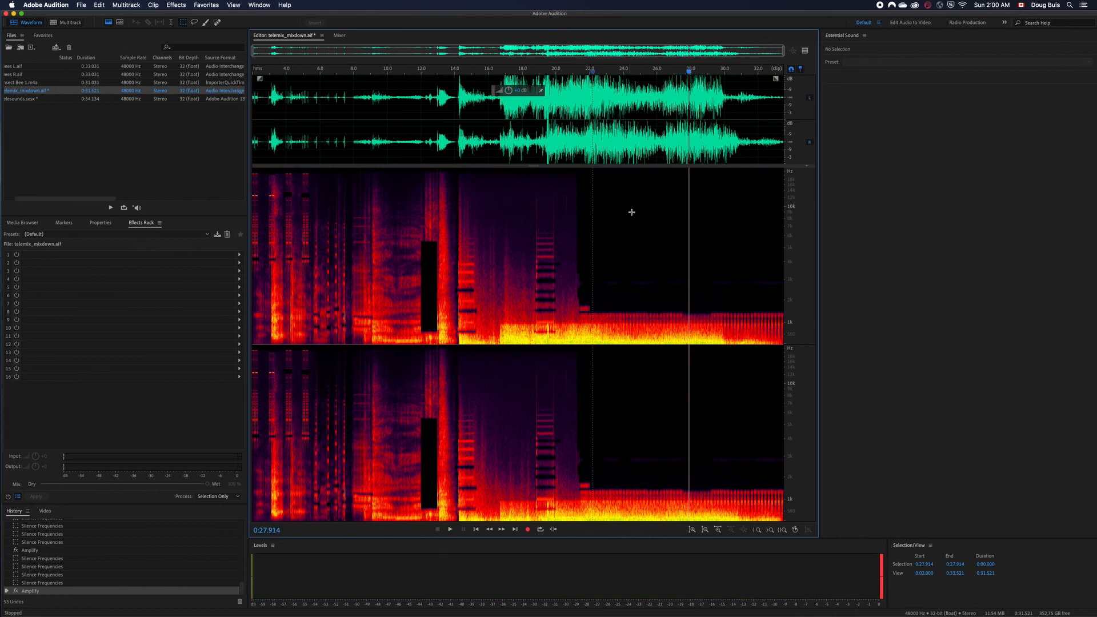
pyautogui.moveTo(688, 73); pyautogui.dragTo(429, 105)
pyautogui.press('space')
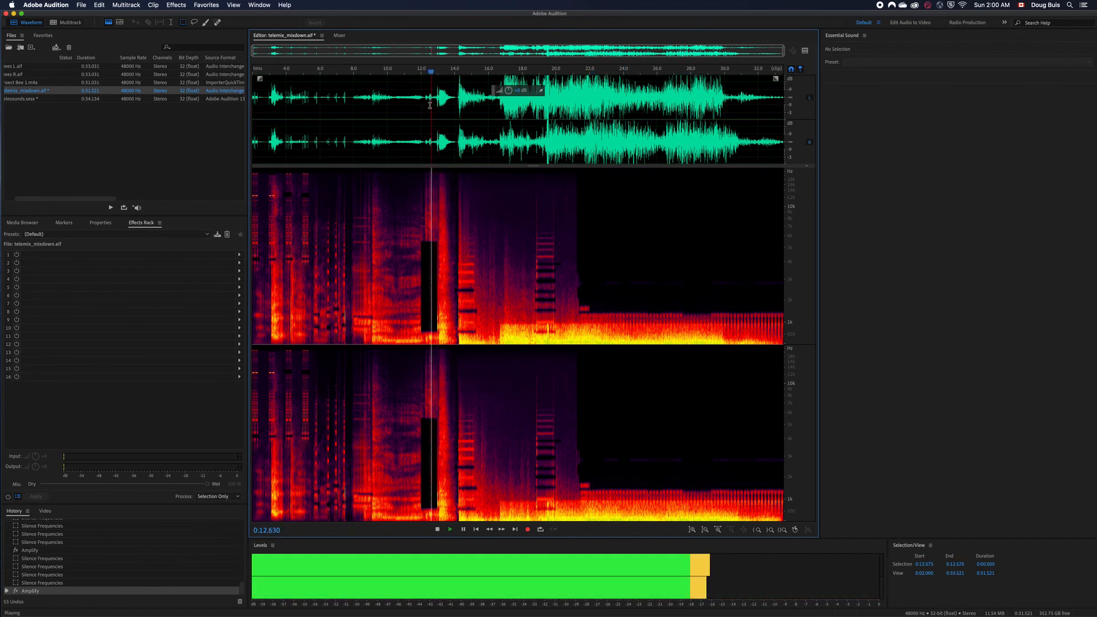
pyautogui.press('space')
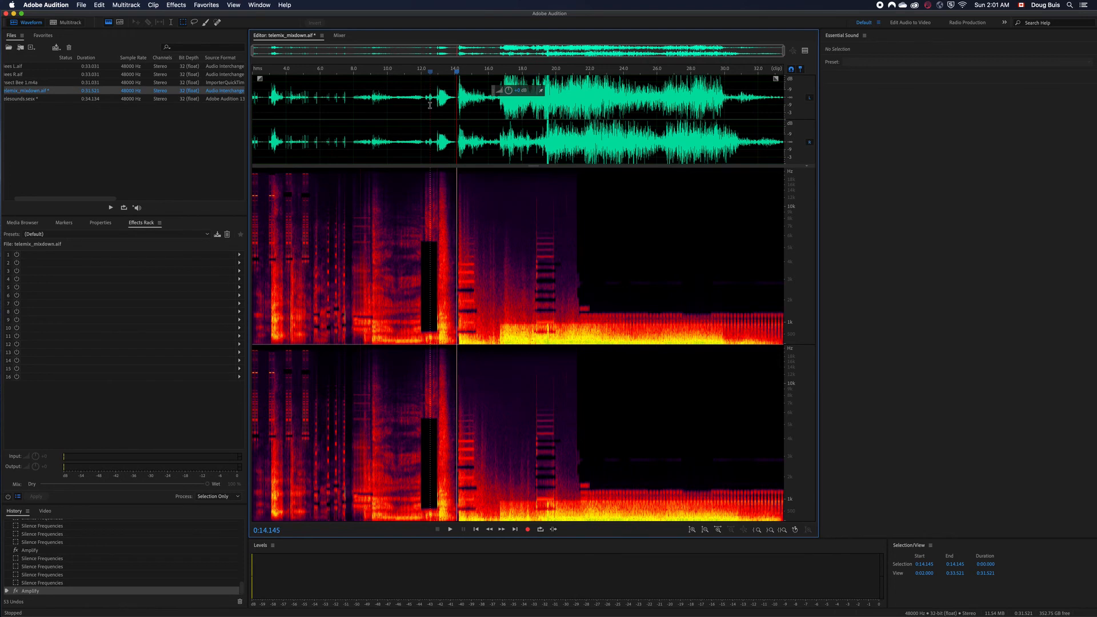
# - Undo the last low-frequency amplification and the four frequency deletions made before it in the pulsing end section
pyautogui.press('super+z')
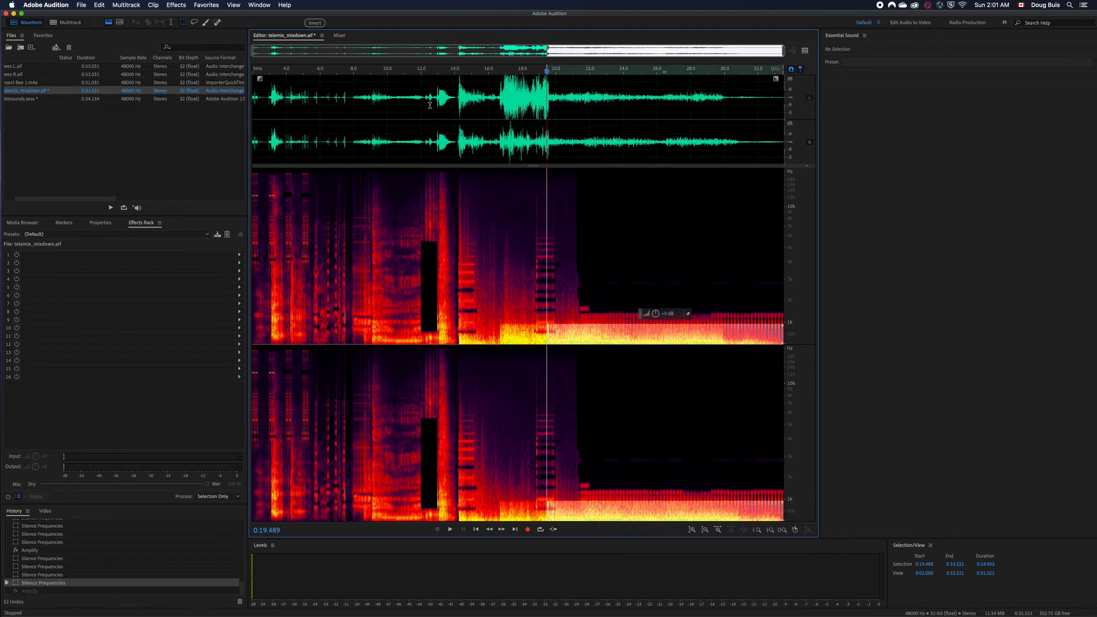
pyautogui.press('super+z')
pyautogui.press('super+z')
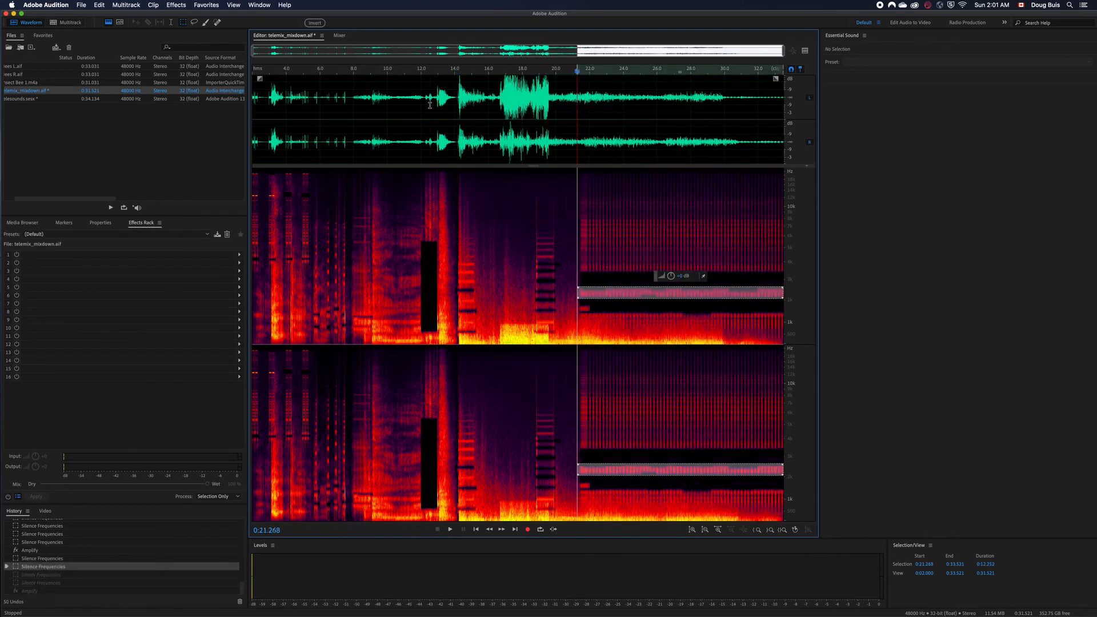
pyautogui.press('super+z')
pyautogui.press('super+z')
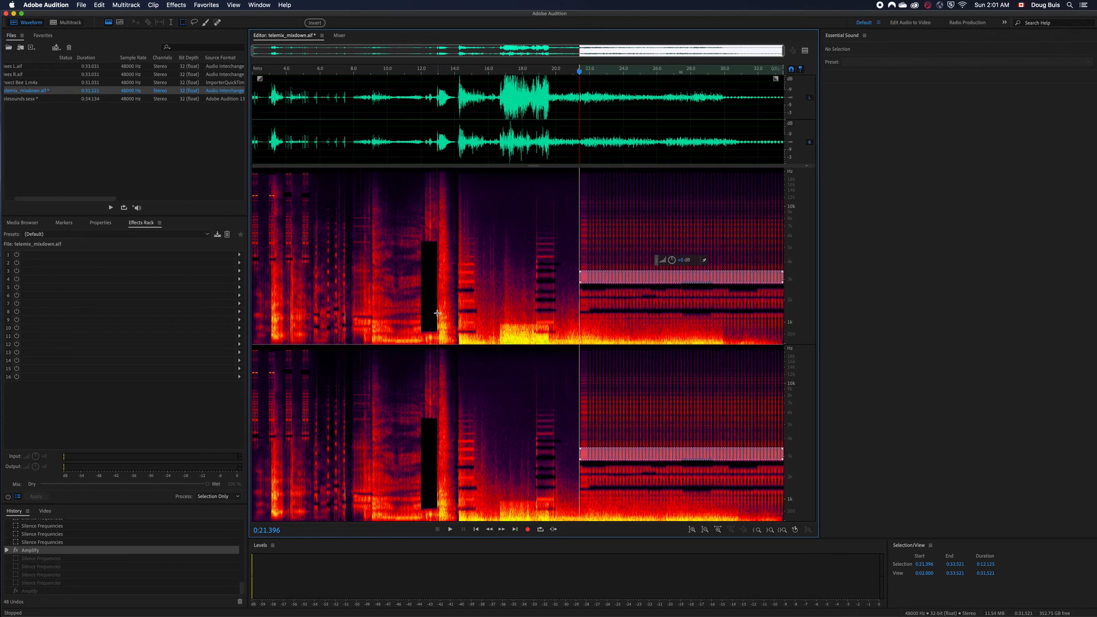
# - Select the low frequencies of the burst from about 13.0 to 14.0 seconds and listen to them
pyautogui.moveTo(437, 314); pyautogui.dragTo(453, 346)
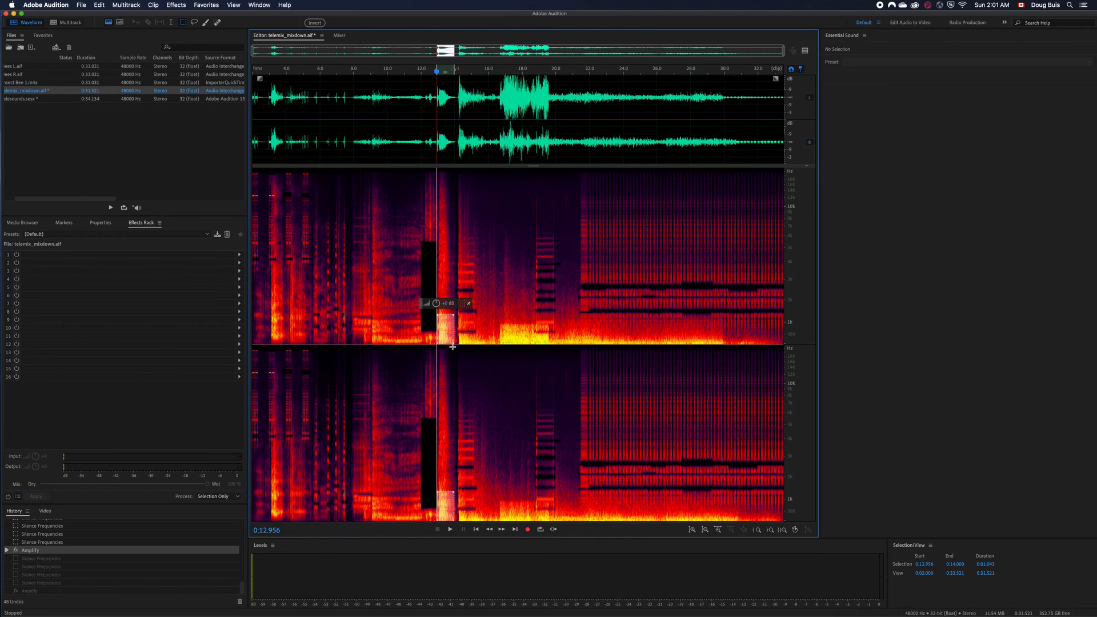
pyautogui.press('space')
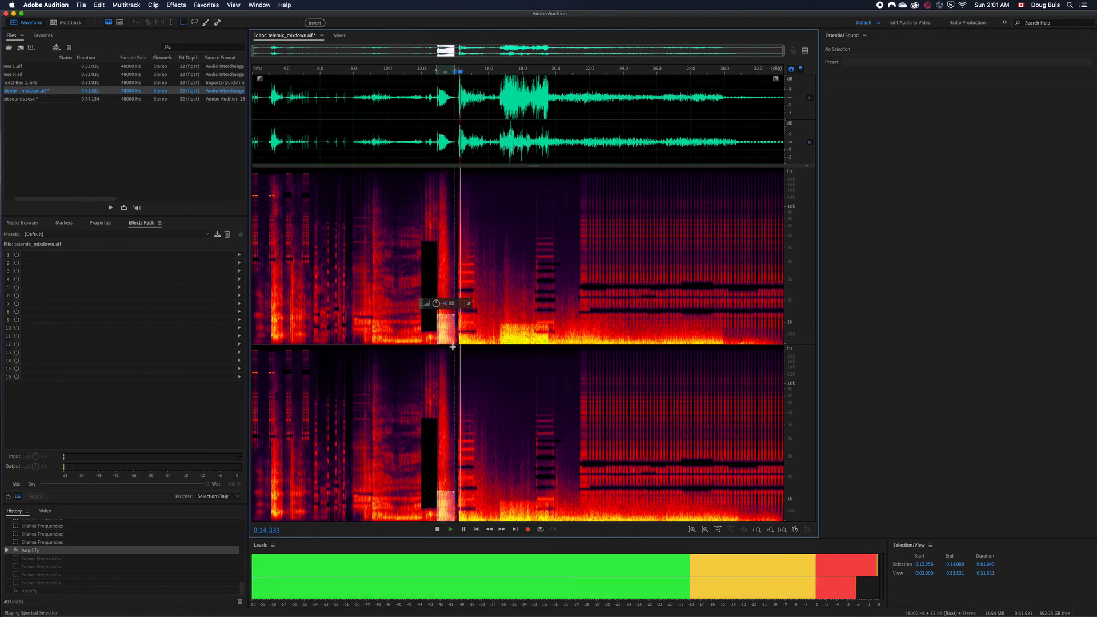
pyautogui.press('space')
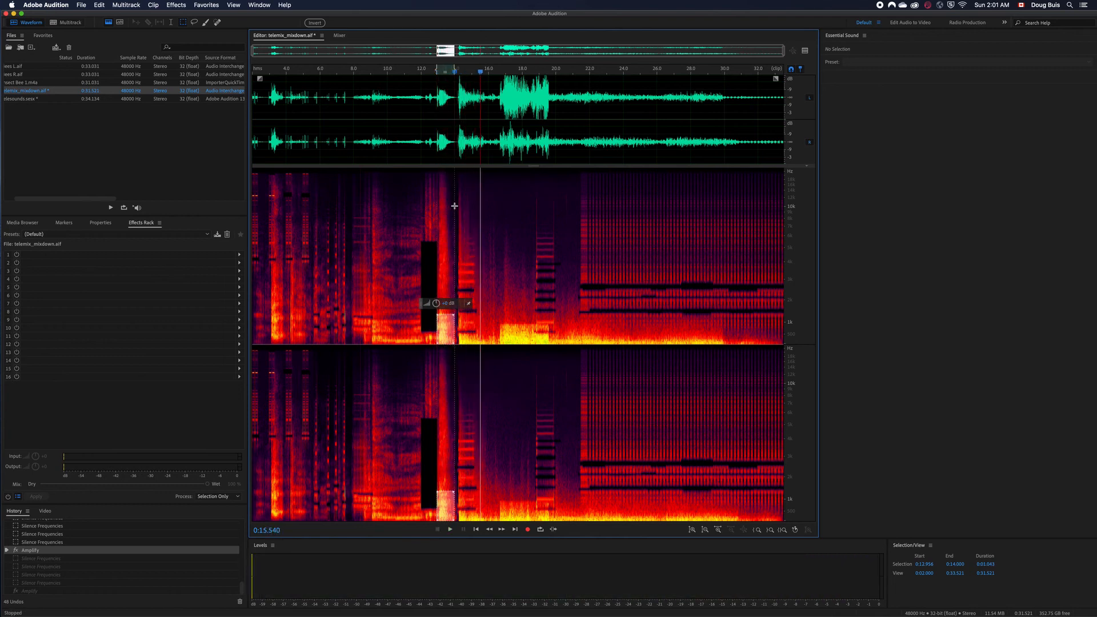
# - Select nearly the full frequency range of the burst at about 13.0 to 14.0 seconds, play it, and replay the surrounding mix
pyautogui.moveTo(437, 176); pyautogui.dragTo(454, 344)
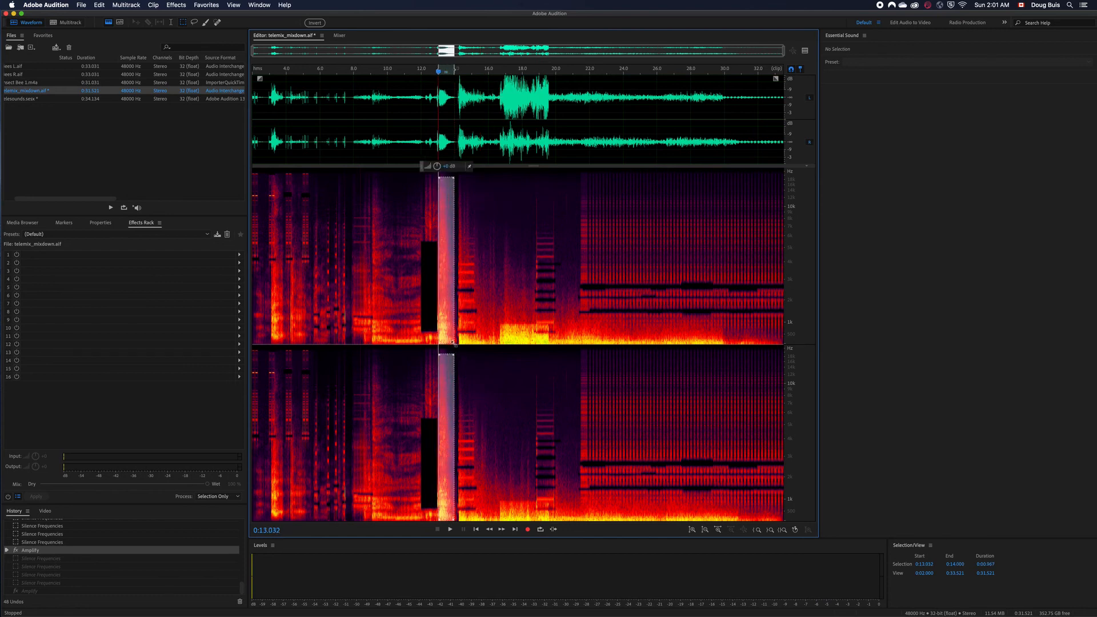
pyautogui.press('space')
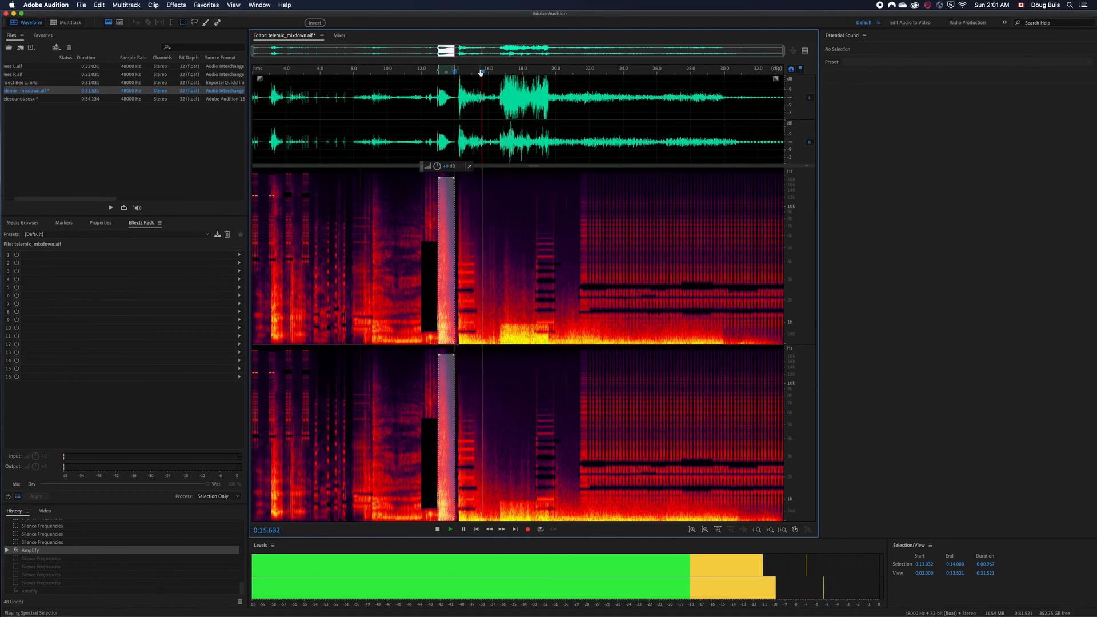
pyautogui.click(422, 86)
pyautogui.click(479, 177)
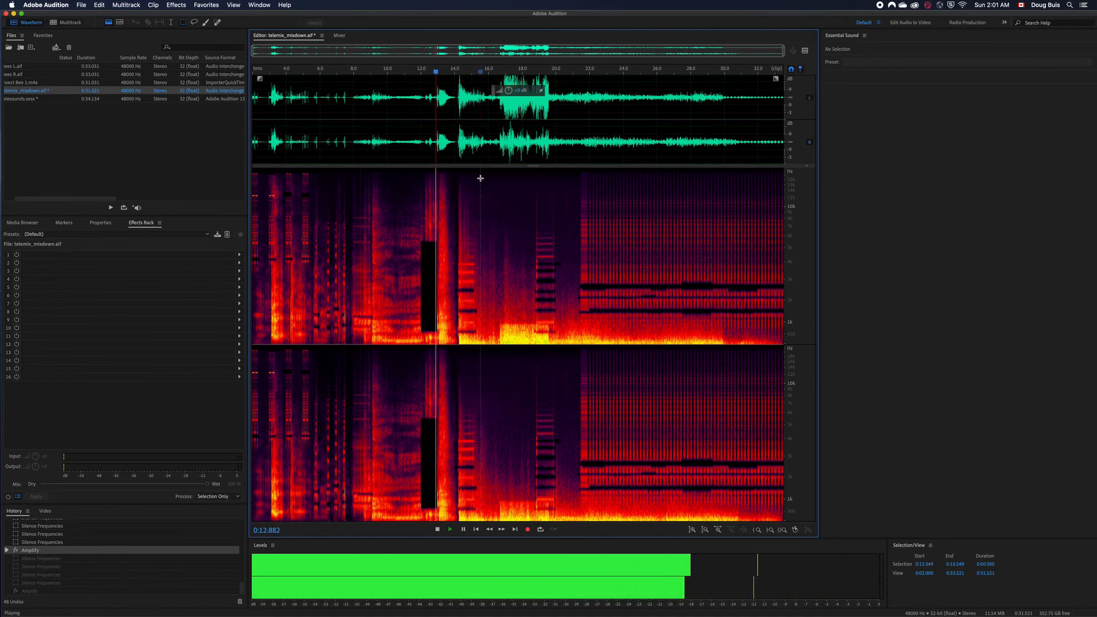
pyautogui.moveTo(461, 69); pyautogui.dragTo(433, 76)
pyautogui.press('space')
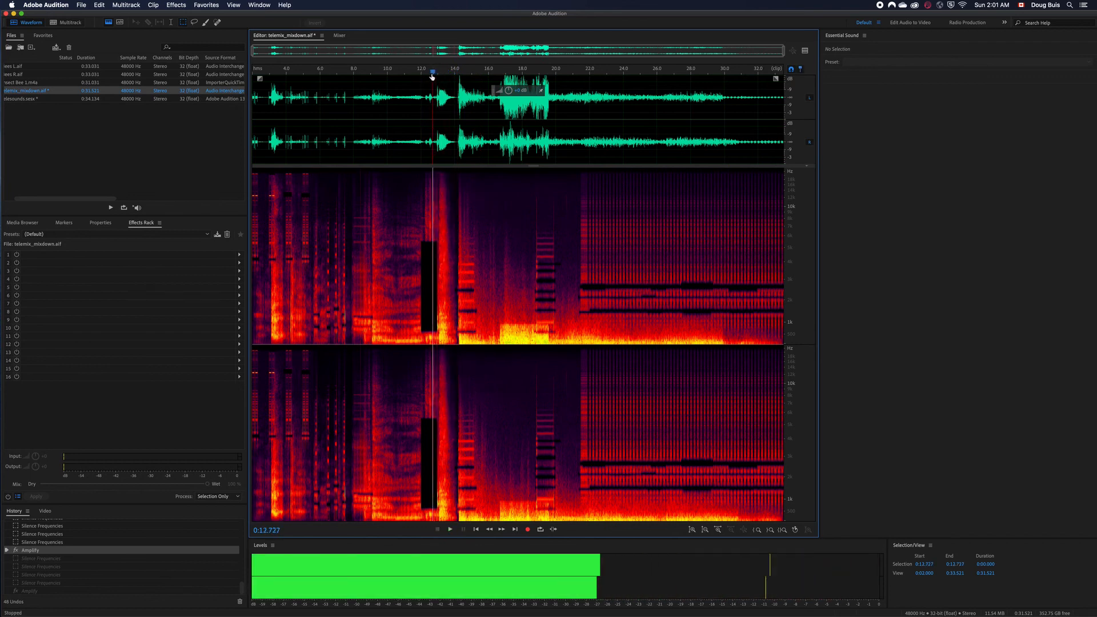
# - Copy the full-range burst from about 13.0 to 14.0 seconds and mix-paste it at about 20.0 seconds, accepting the multitrack alert
pyautogui.moveTo(437, 169); pyautogui.dragTo(455, 345)
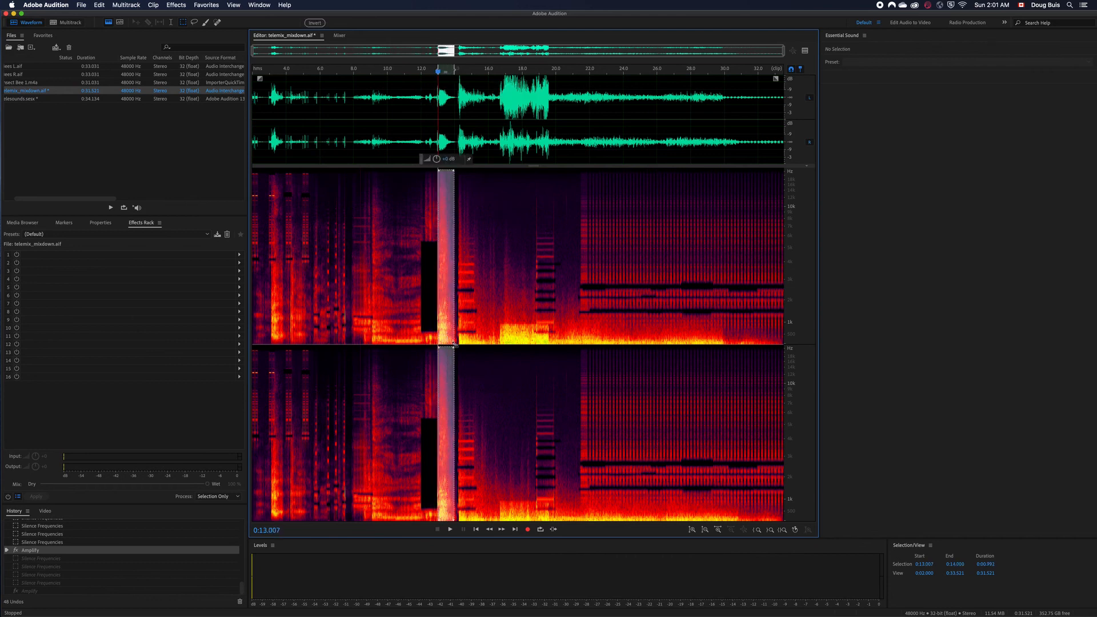
pyautogui.press('super+c')
pyautogui.click(557, 200)
pyautogui.moveTo(556, 200); pyautogui.dragTo(576, 347)
pyautogui.press('Delete')
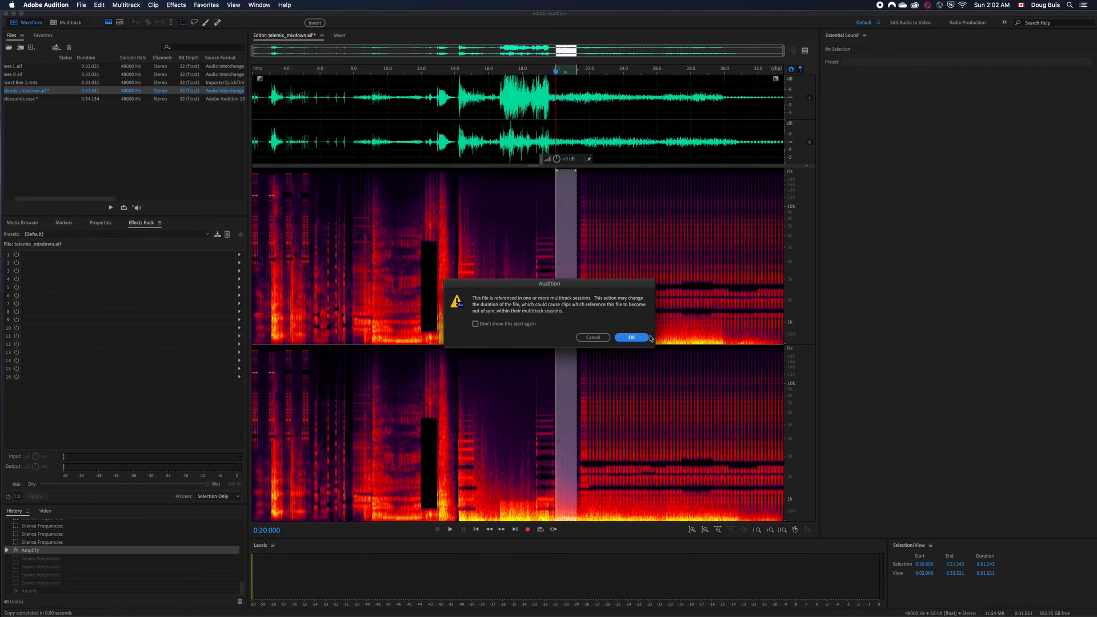
pyautogui.click(631, 338)
# - Play the mix from about 19.7 seconds to check the pasted burst
pyautogui.click(537, 182)
pyautogui.moveTo(537, 72); pyautogui.dragTo(551, 73)
pyautogui.press('space')
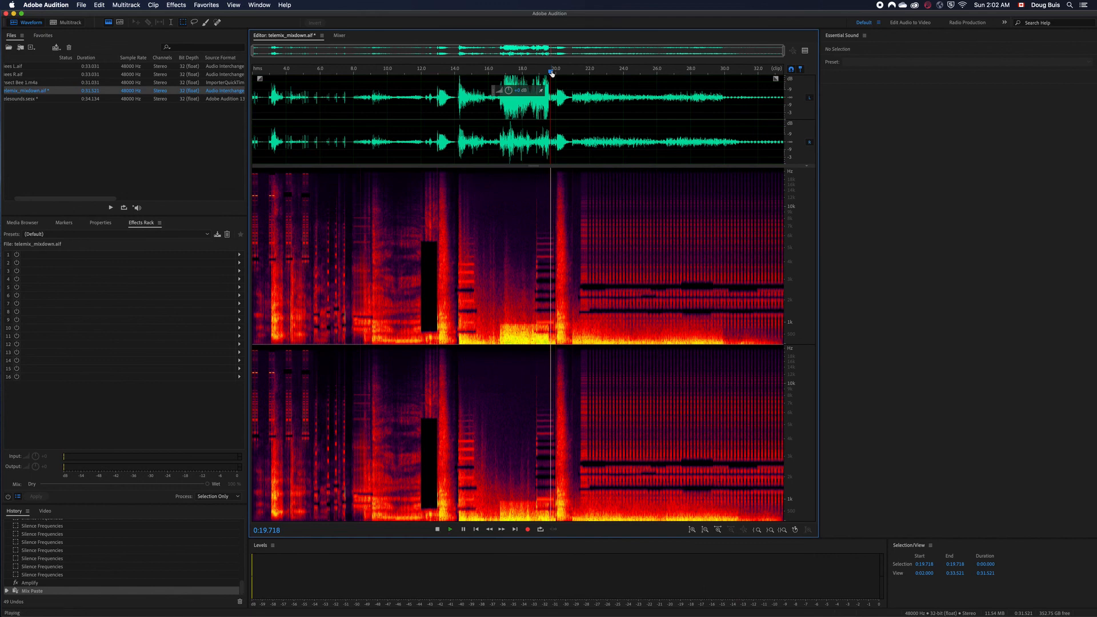
pyautogui.press('space')
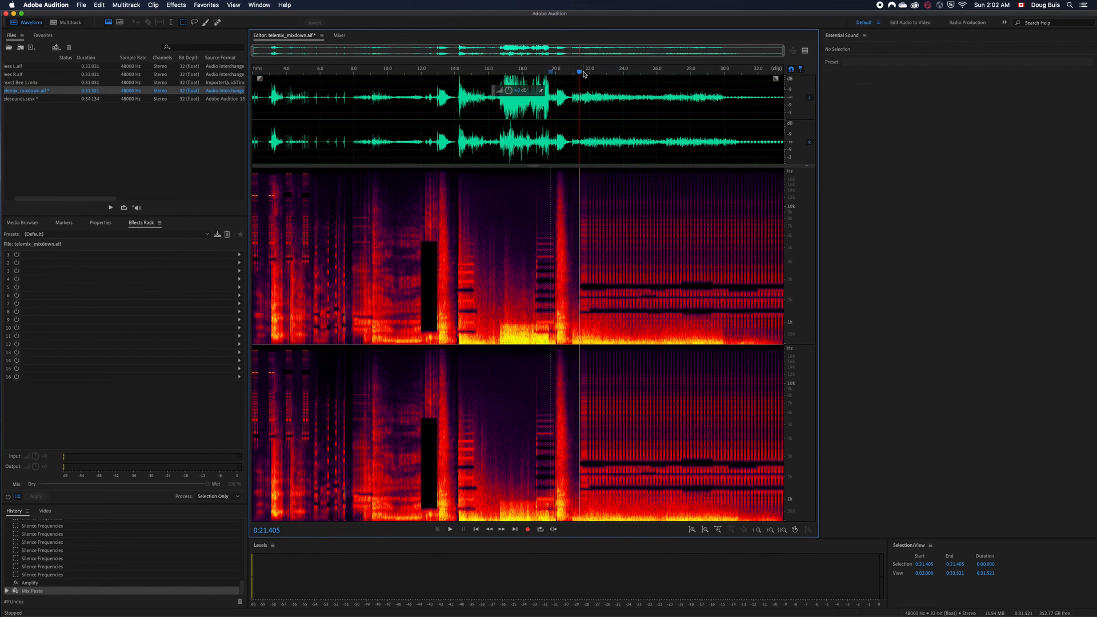
# - Return the playhead to the start of the mix and listen through to about 12 seconds
pyautogui.moveTo(579, 71); pyautogui.dragTo(377, 71)
pyautogui.moveTo(363, 108); pyautogui.dragTo(231, 129)
pyautogui.press('space')
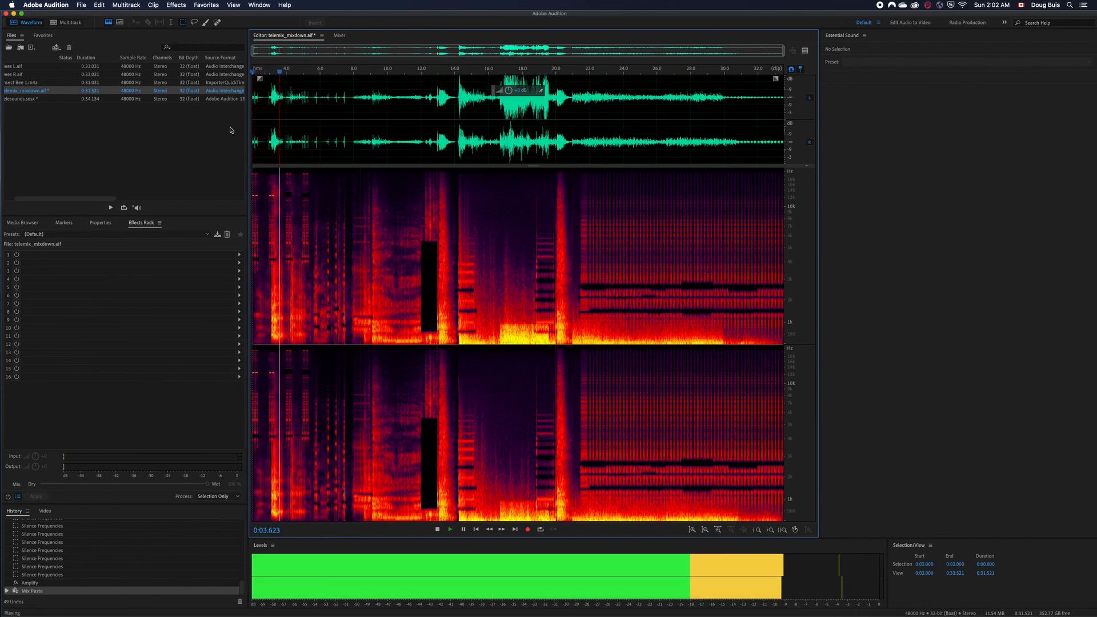
pyautogui.press('space')
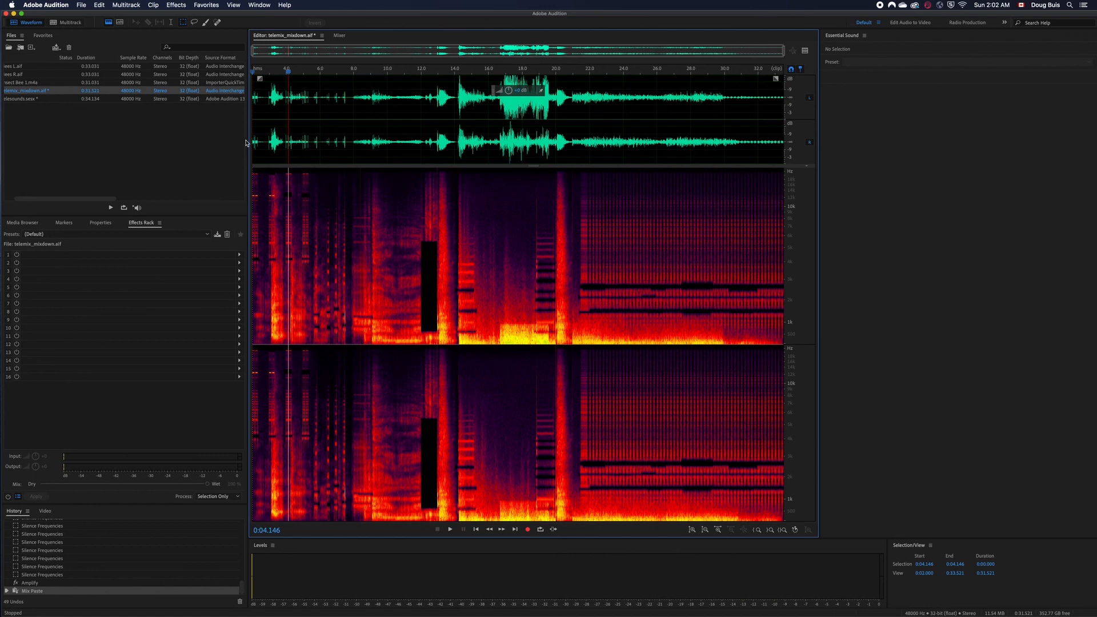
pyautogui.press('space')
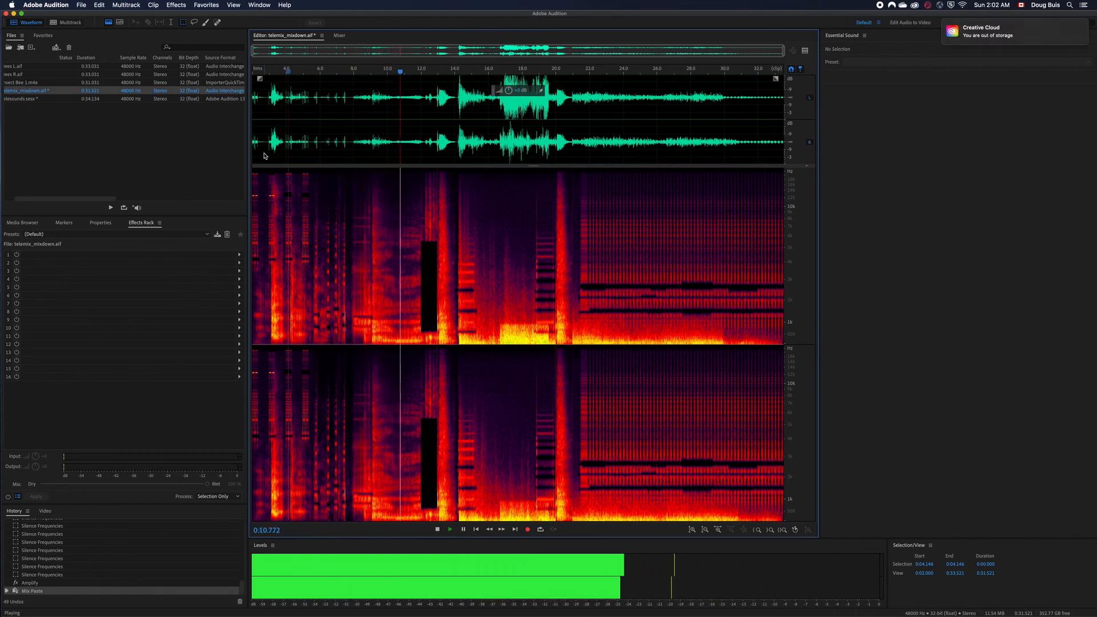
pyautogui.press('space')
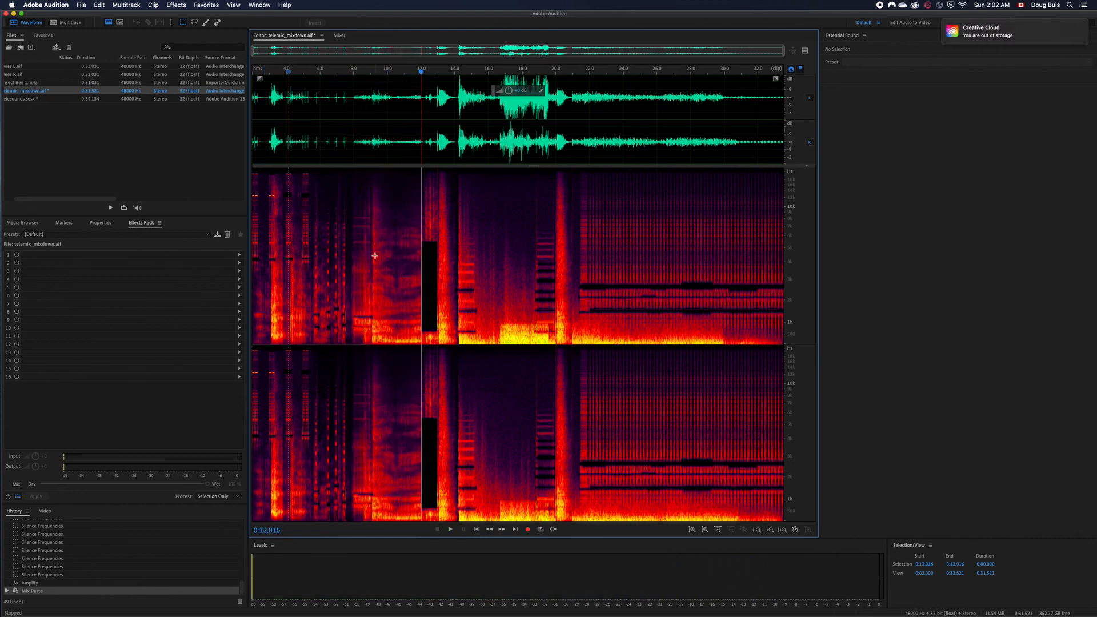
# - Copy the lower frequencies from about 9.1 to 12.2 seconds and mix-paste them into the pulsing section at about 22.8 seconds
pyautogui.moveTo(371, 260); pyautogui.dragTo(424, 347)
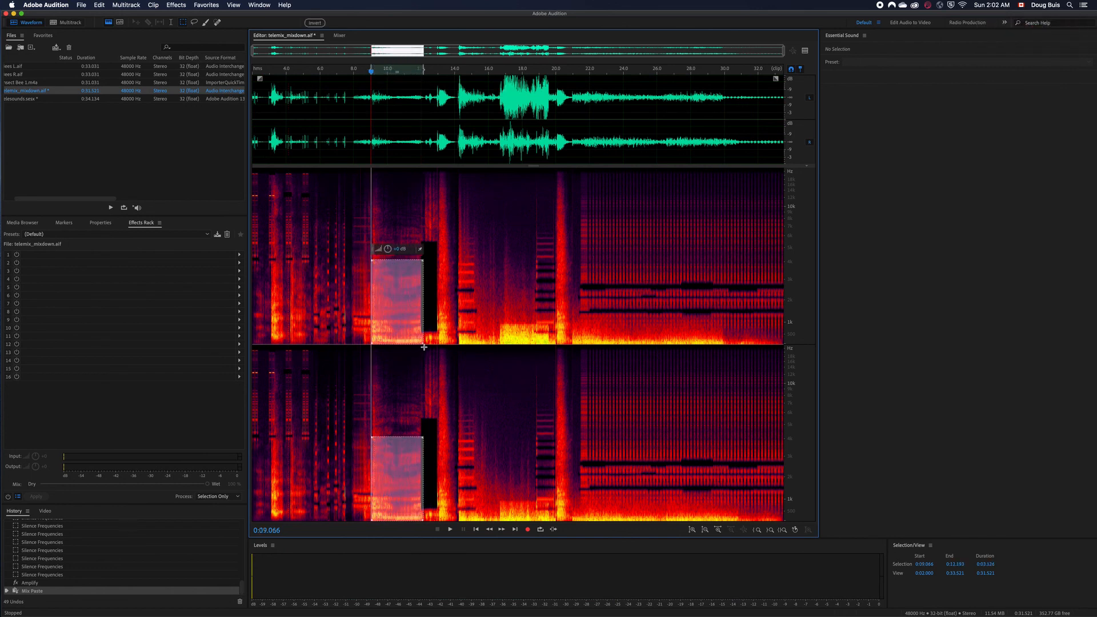
pyautogui.press('super+c')
pyautogui.moveTo(603, 231); pyautogui.dragTo(663, 350)
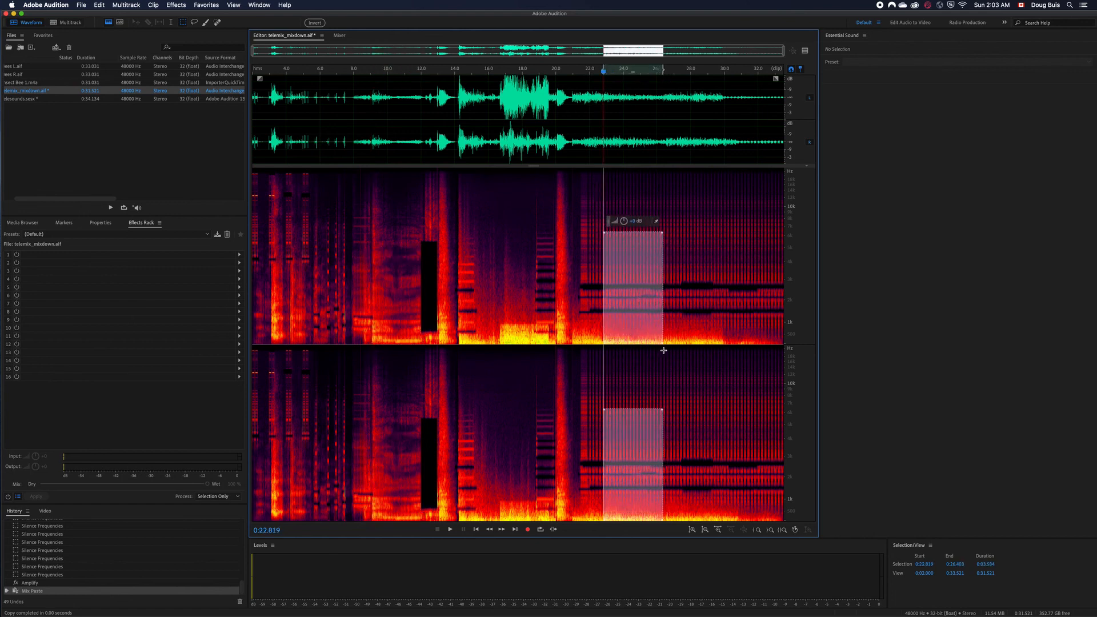
pyautogui.press('super+shift+v')
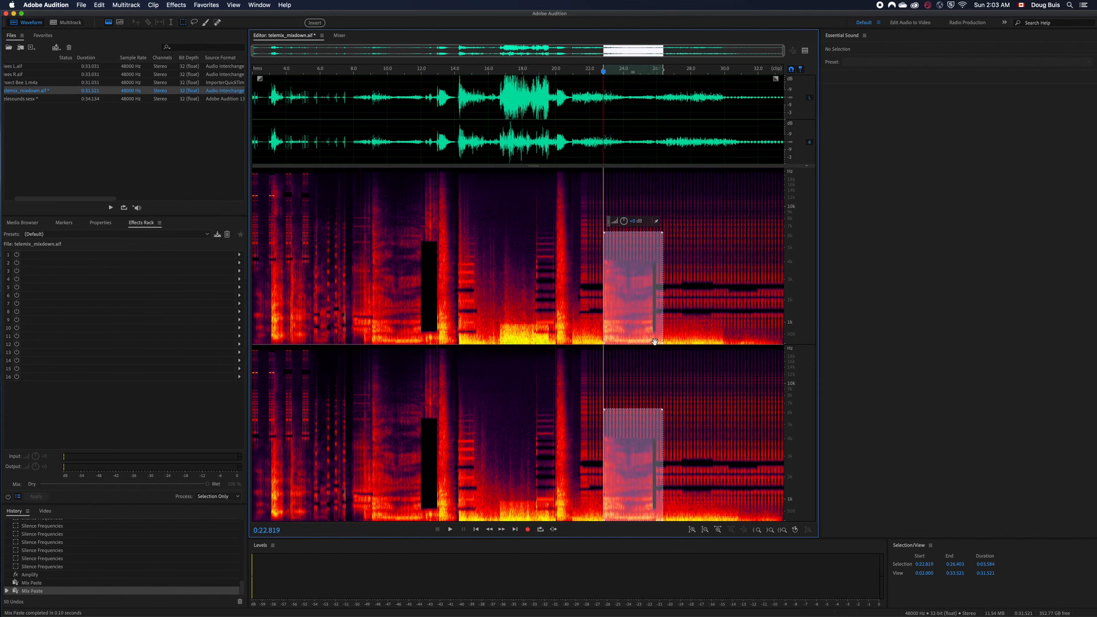
# - Play the pasted passage and replay the mix from about 20.9 seconds to hear both pasted sounds
pyautogui.press('space')
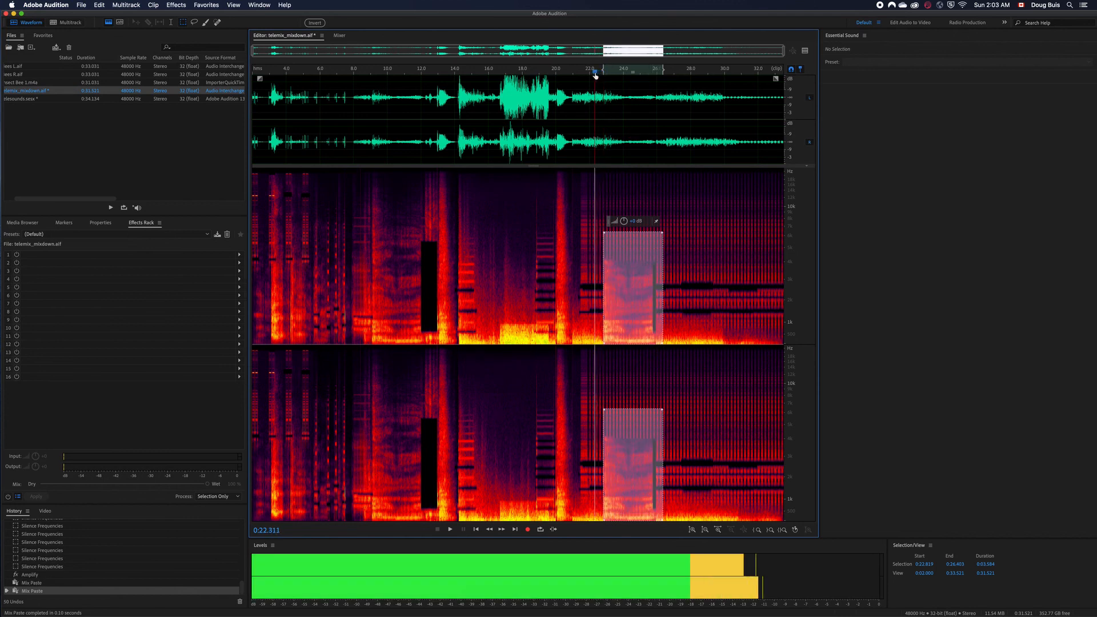
pyautogui.press('space')
pyautogui.click(571, 174)
pyautogui.press('space')
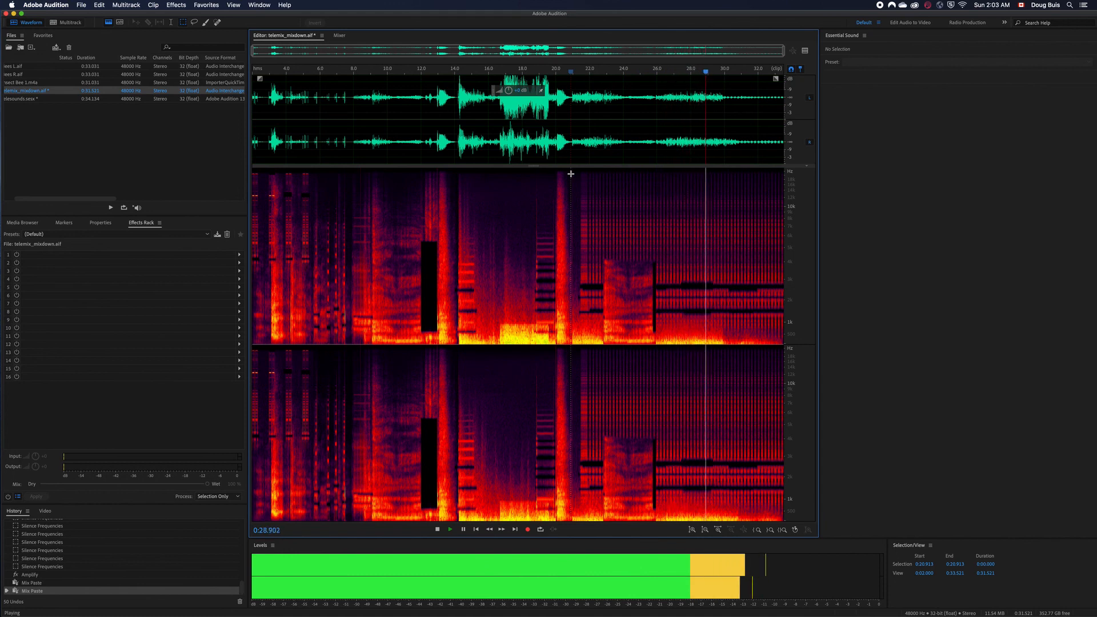
pyautogui.press('space')
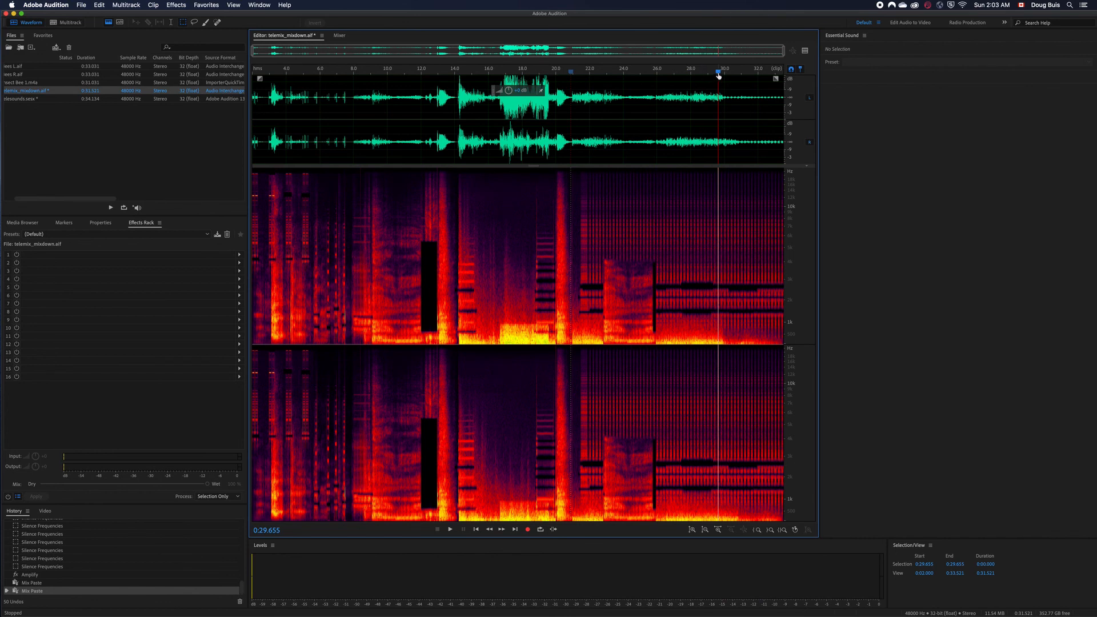
pyautogui.moveTo(718, 77); pyautogui.dragTo(788, 82)
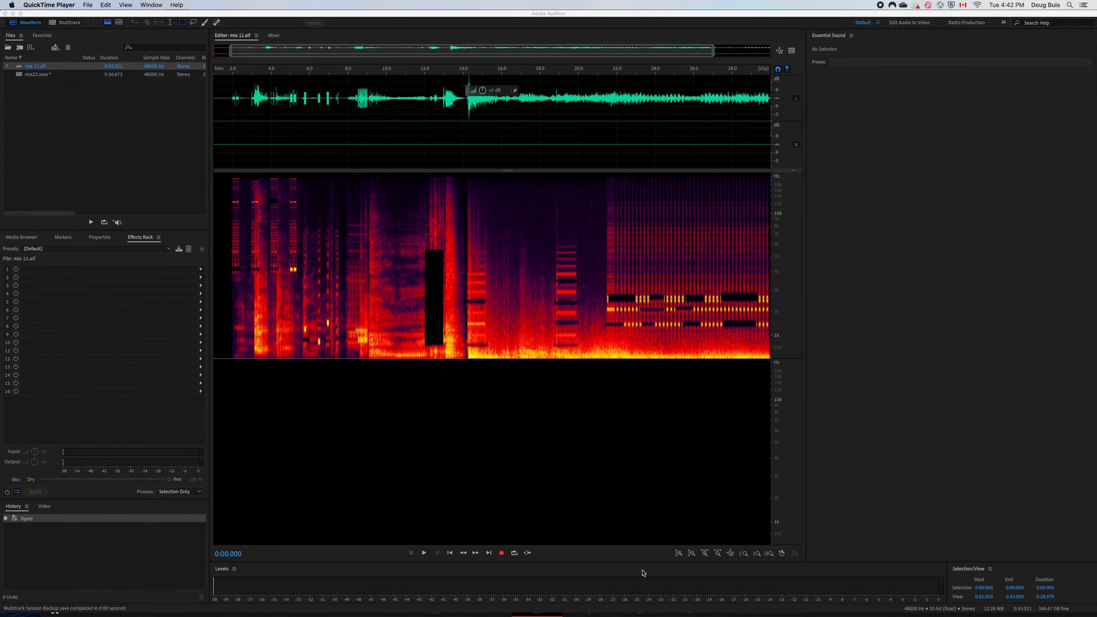
pyautogui.click(643, 572)
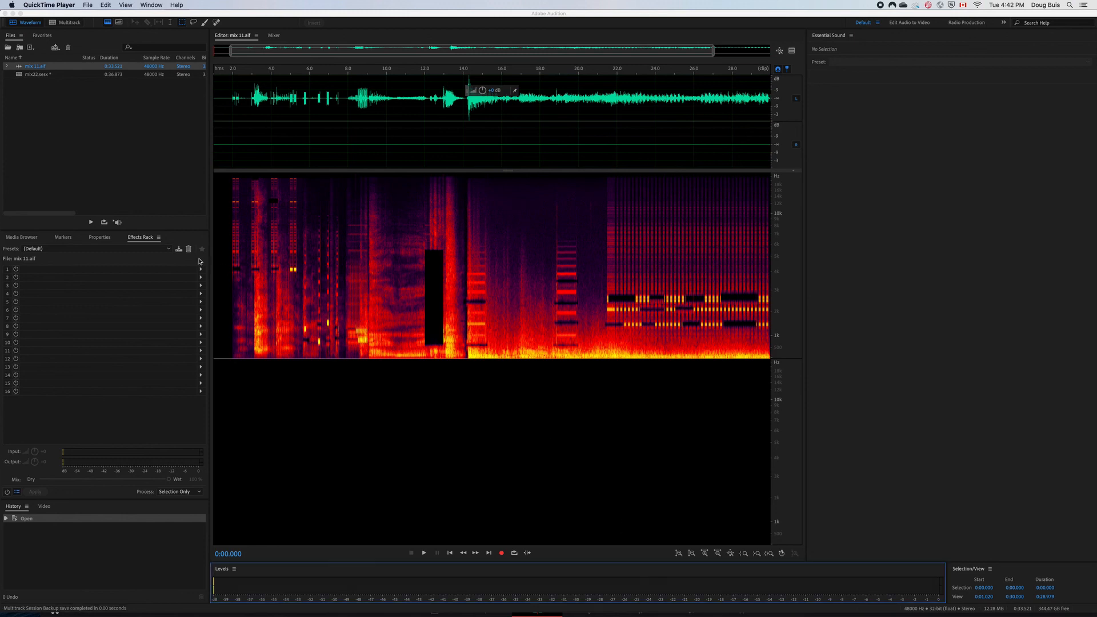
# - Switch to the mix22.sesx multitrack session and open the mixdown export settings for the entire session
pyautogui.click(63, 24)
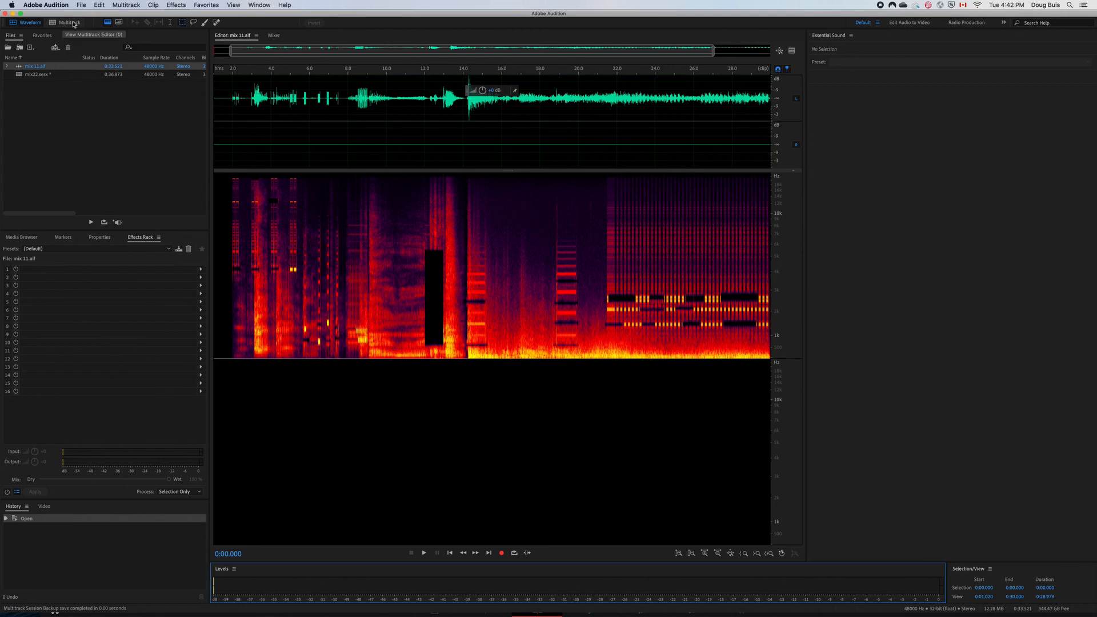
pyautogui.click(64, 24)
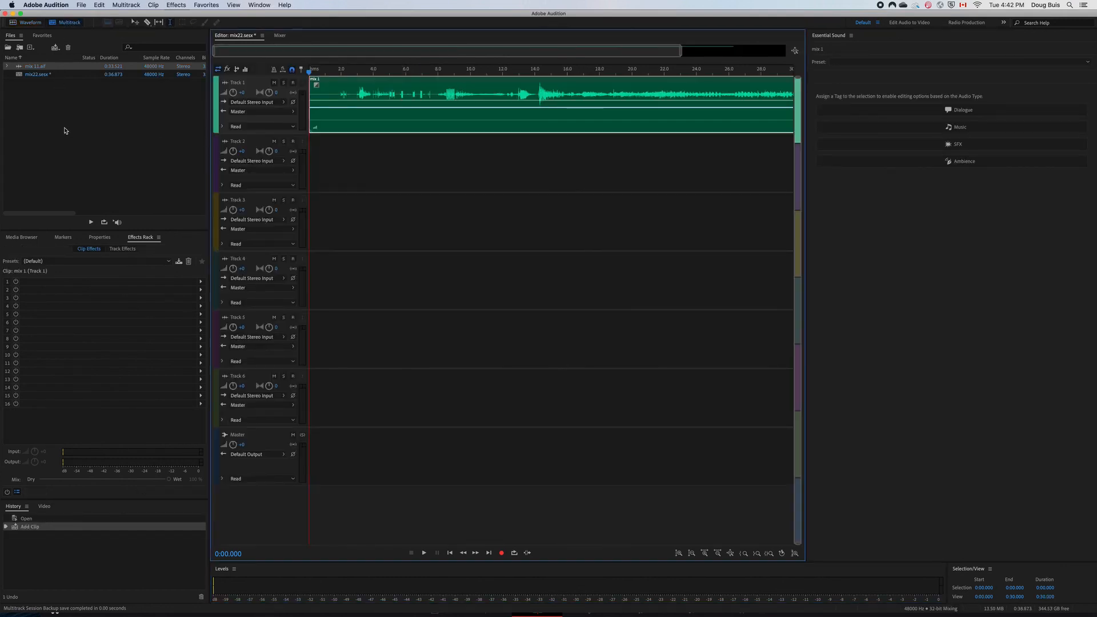
pyautogui.click(80, 5)
pyautogui.moveTo(85, 160)
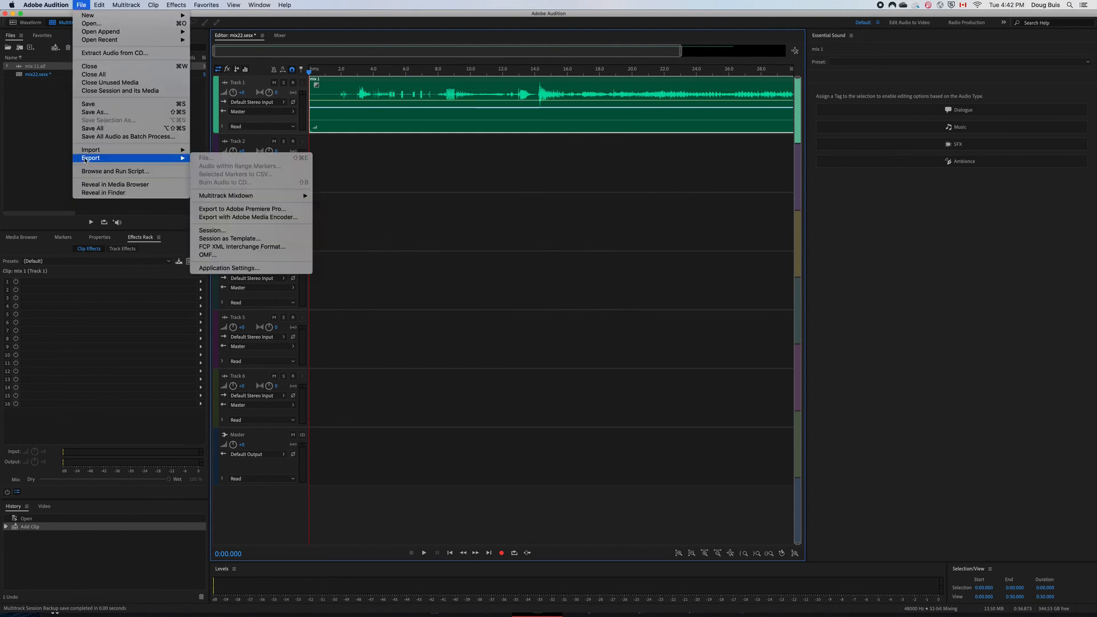
pyautogui.moveTo(223, 197)
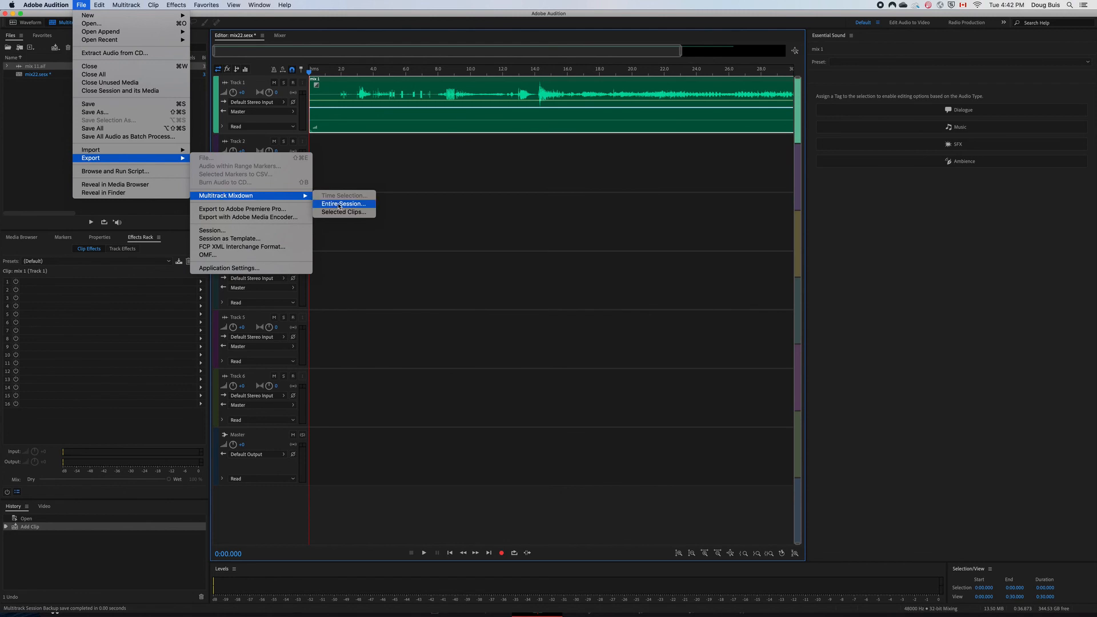
pyautogui.click(339, 204)
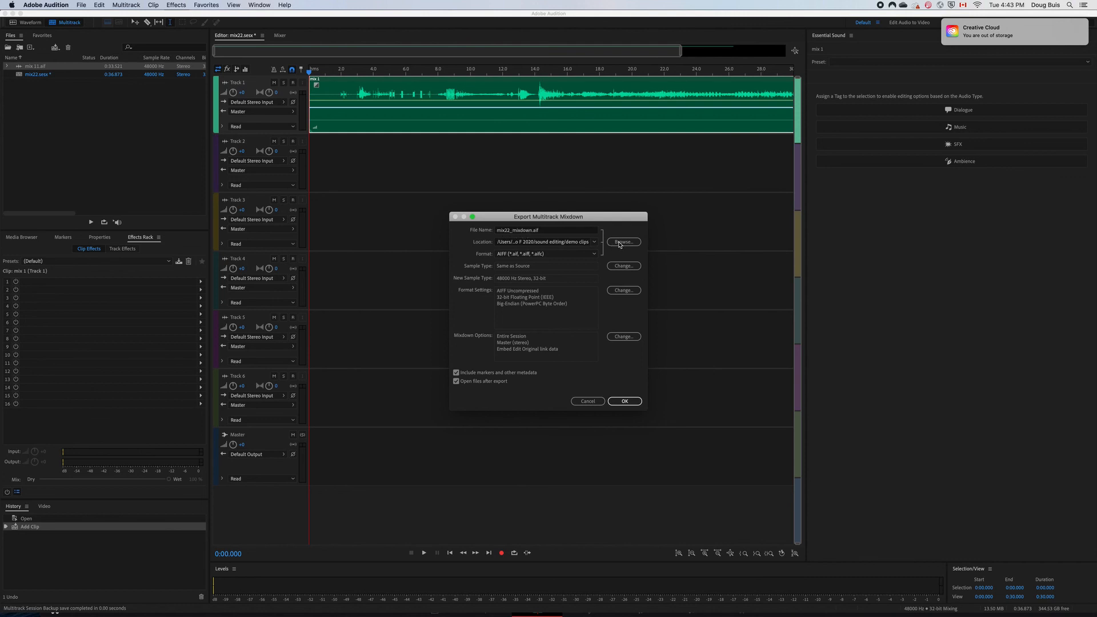
# - Export the mixdown as mix22_mixdown.aif to the demo clips folder in AIFF format
pyautogui.click(623, 241)
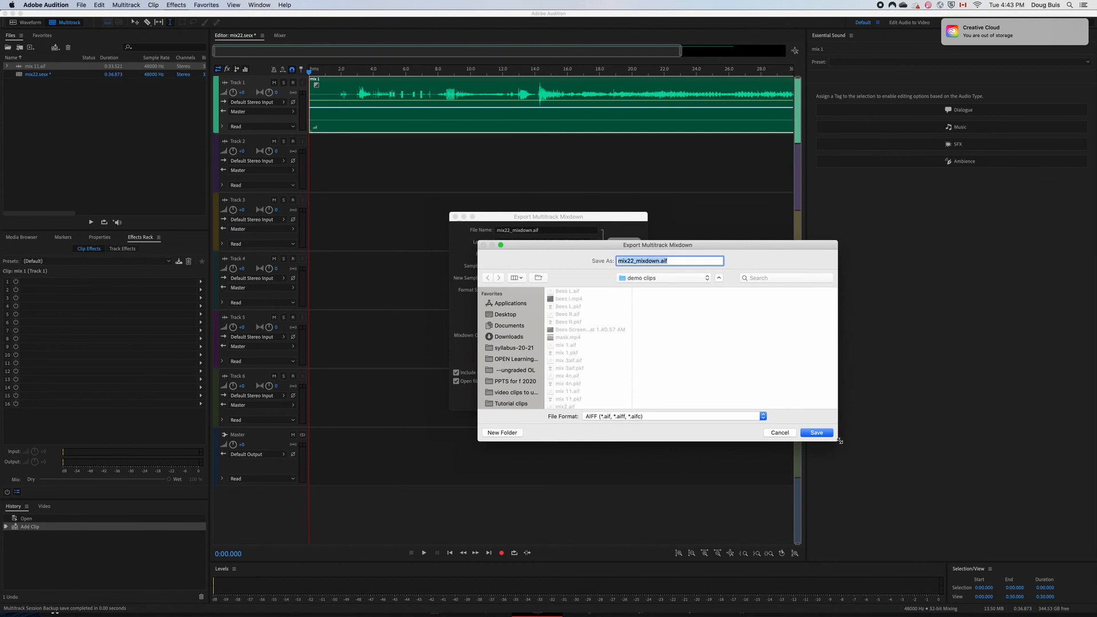
pyautogui.click(818, 434)
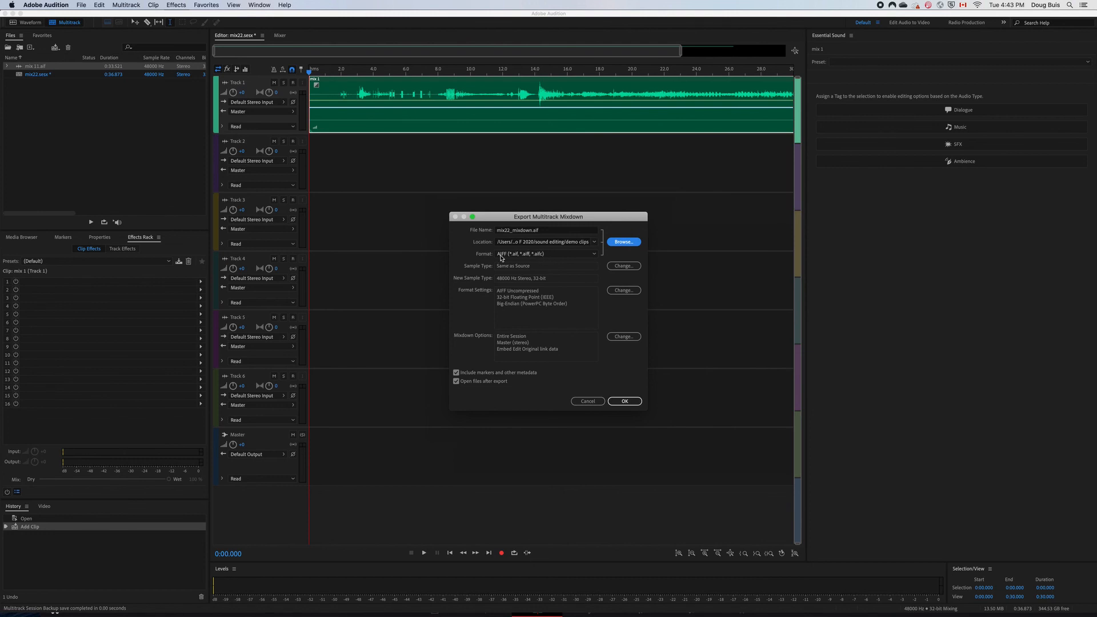
pyautogui.click(594, 255)
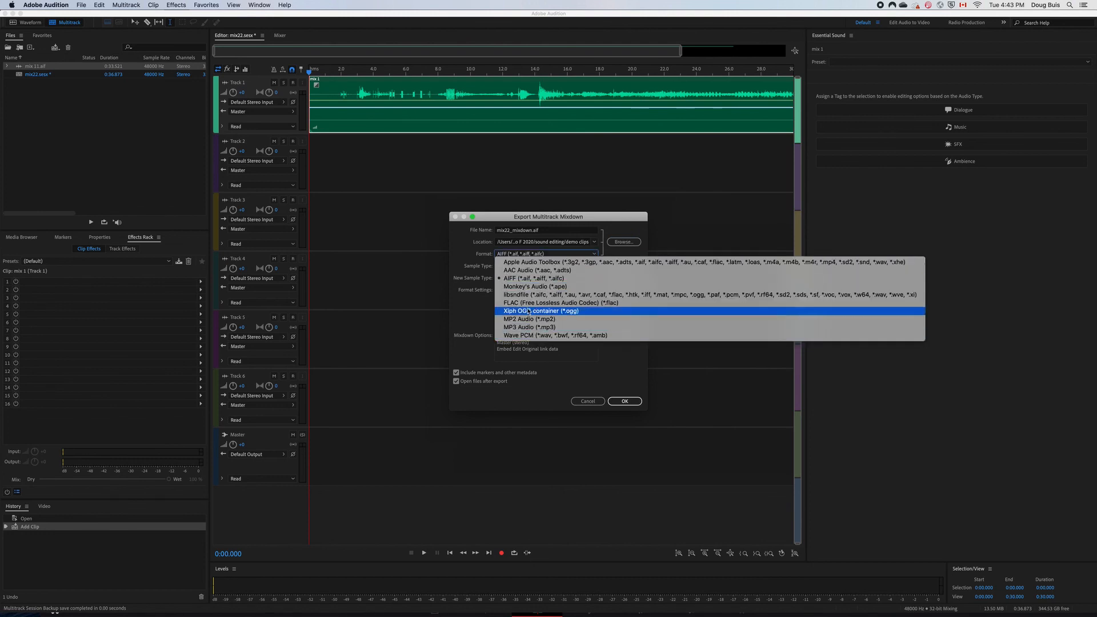
pyautogui.click(518, 279)
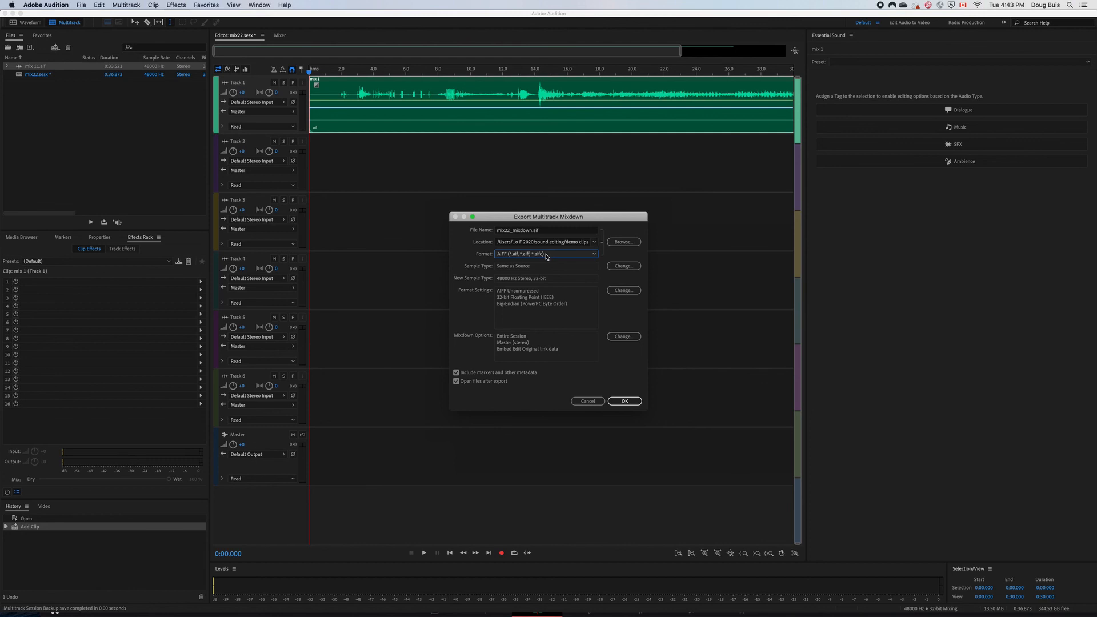
pyautogui.click(624, 402)
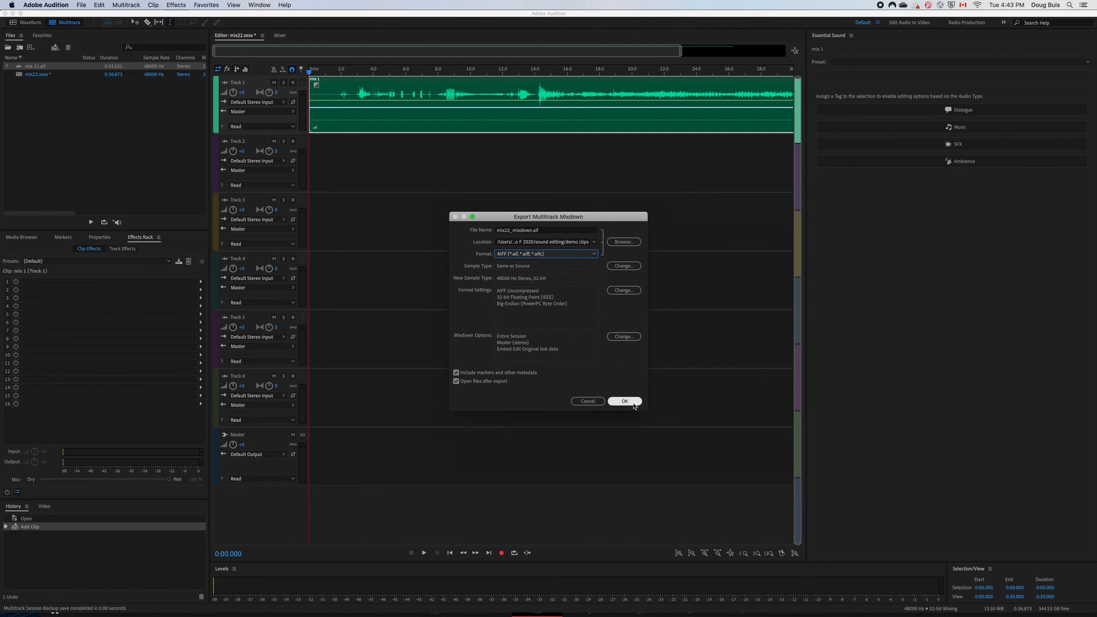